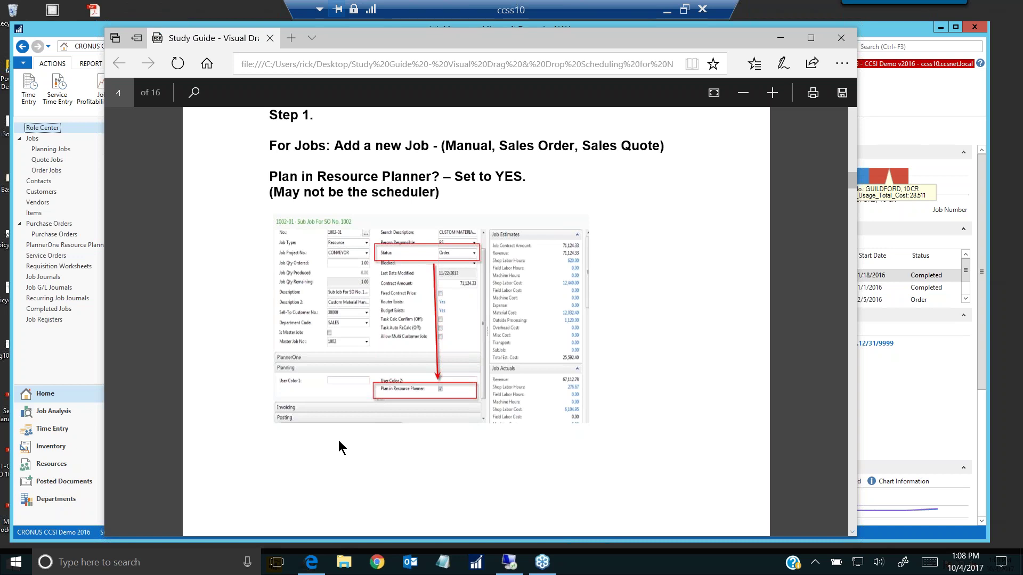
Step: Read the study guide's Step 1 on adding a new job for resource planning and return to Dynamics NAV
scroll(339, 447, down, 5)
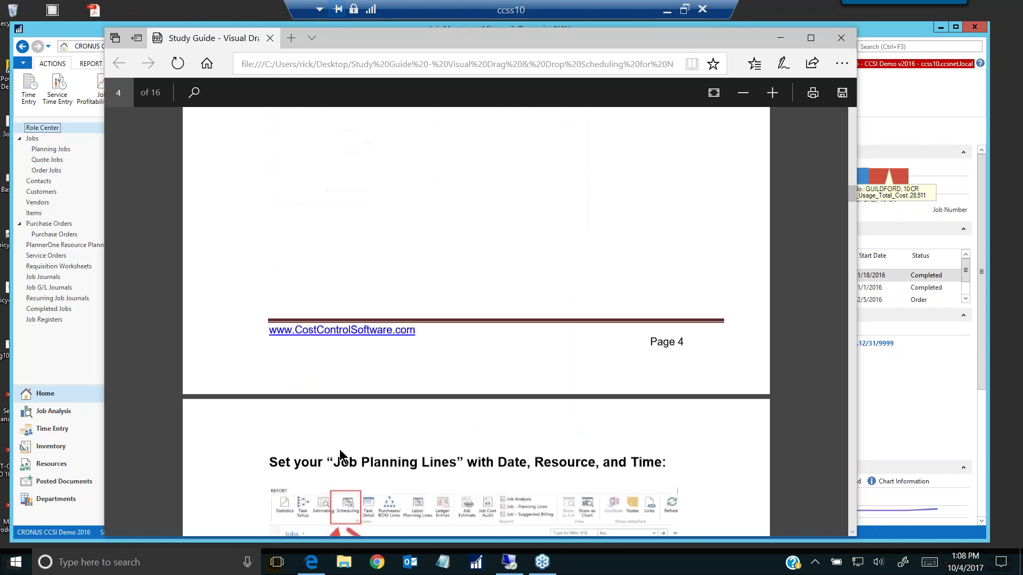
scroll(339, 456, down, 3)
scroll(336, 448, down, 3)
scroll(336, 443, up, 8)
scroll(343, 437, up, 2)
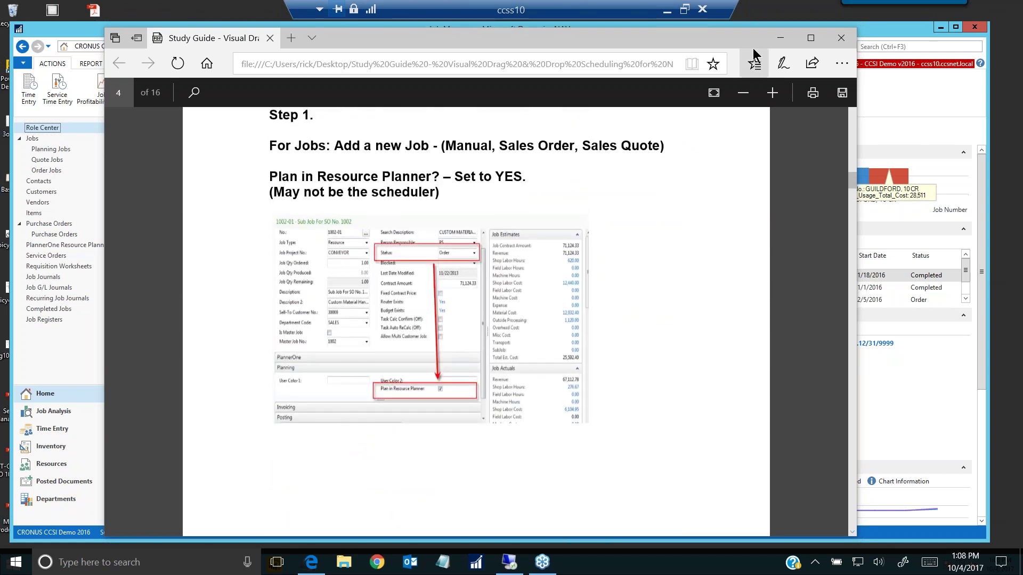
click(780, 38)
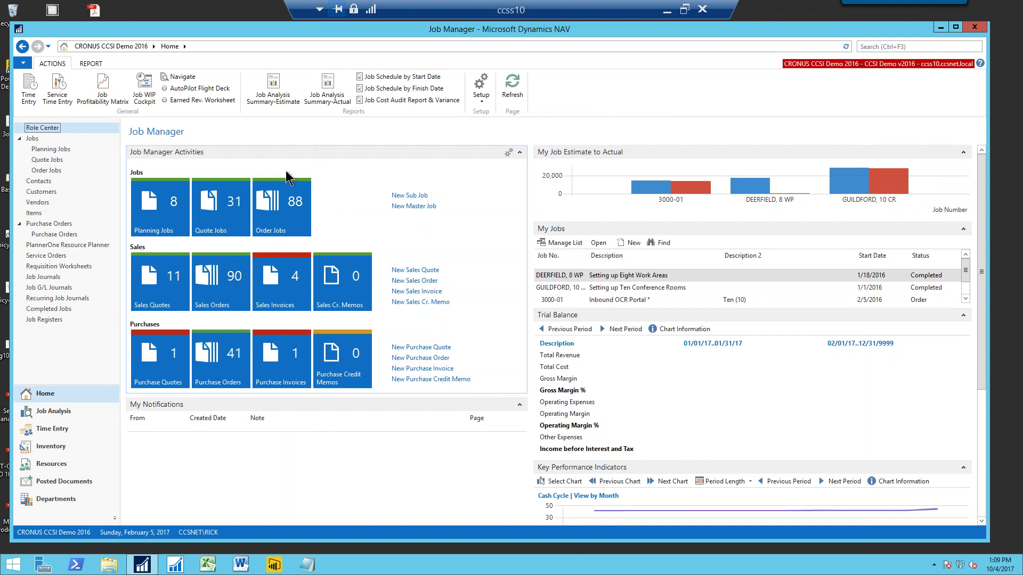
Step: From the Order Jobs list, create a new job card as a sub job of master job 1003
click(286, 228)
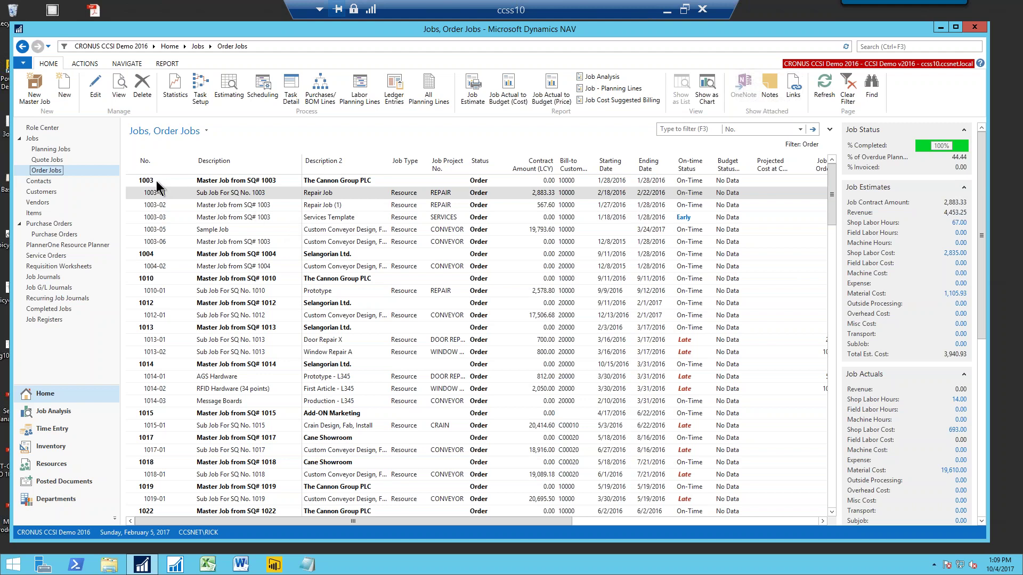
click(198, 186)
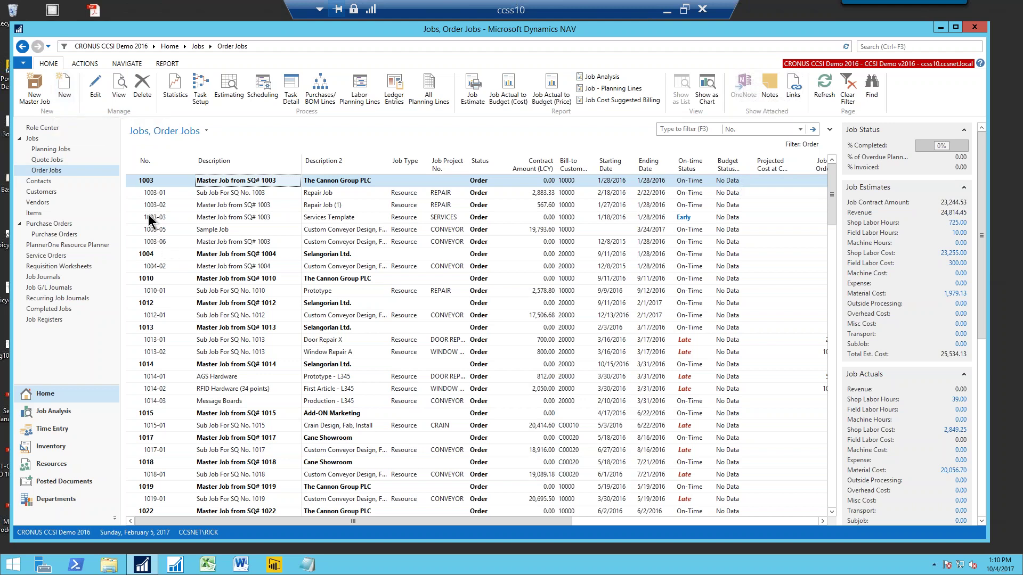
click(64, 96)
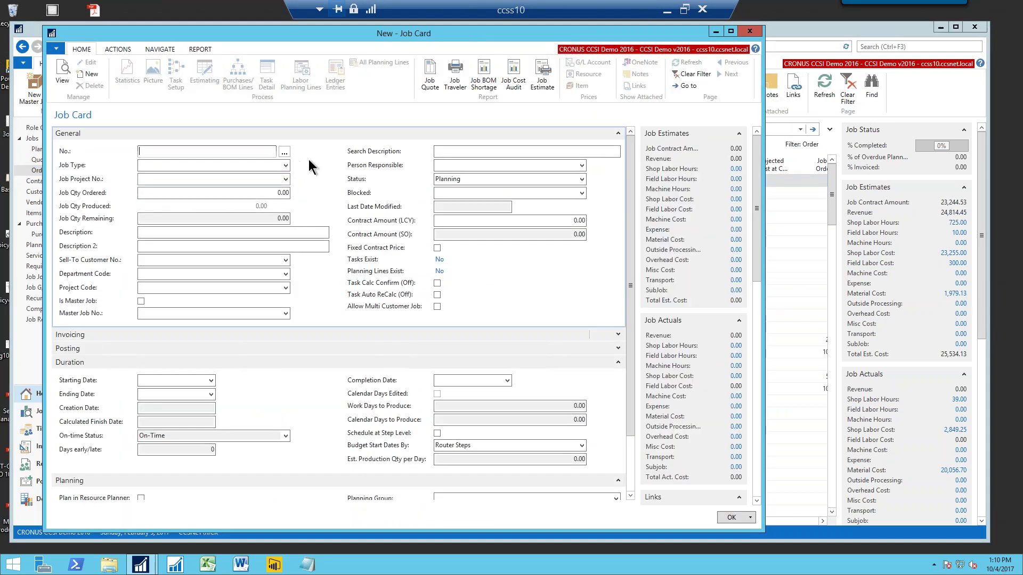
key(Tab)
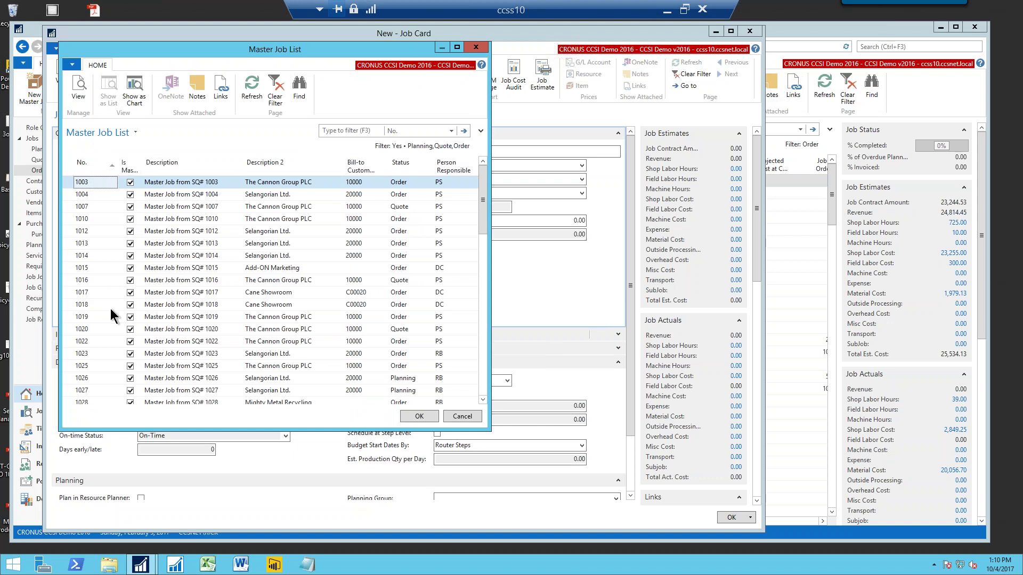
click(164, 185)
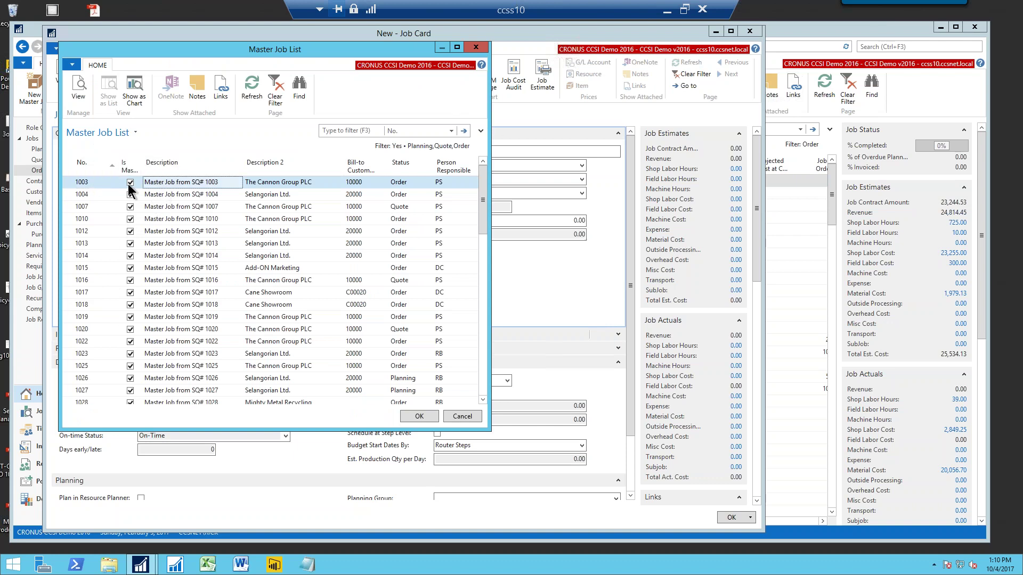
click(418, 417)
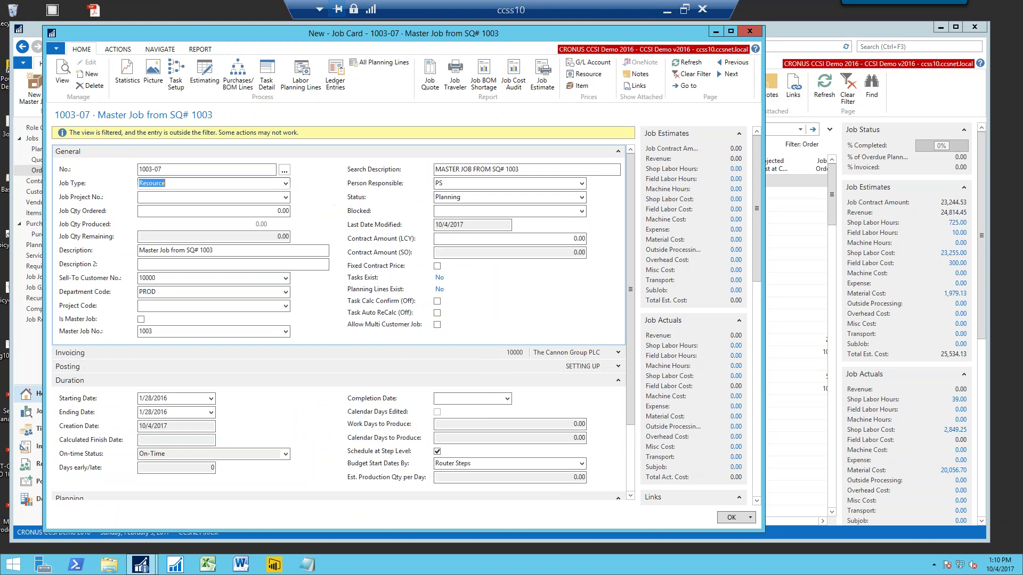
Step: Set the new job's project number to CONVEYOR and its quantity ordered to 1, accepting the start date warnings
click(212, 196)
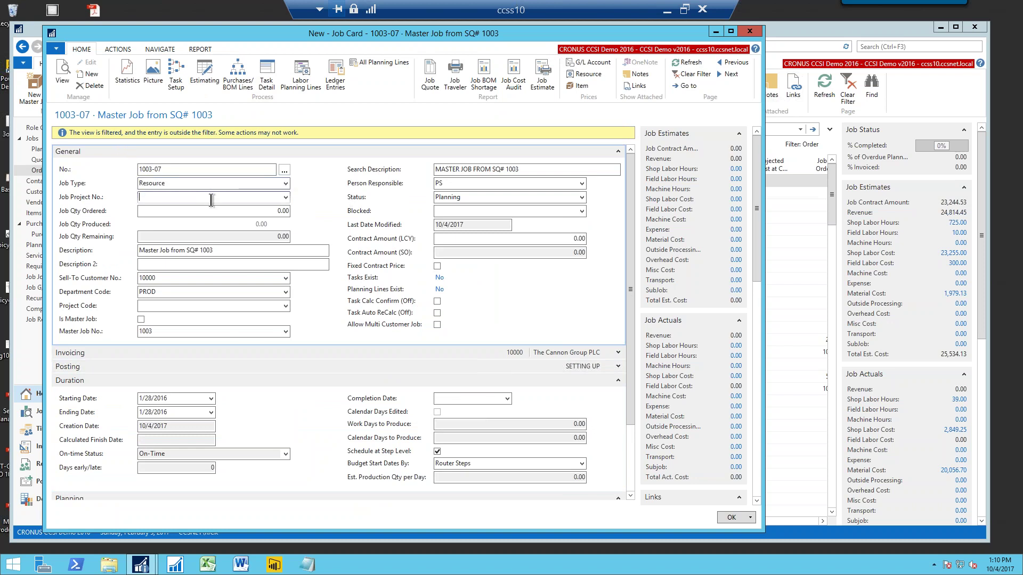
click(286, 197)
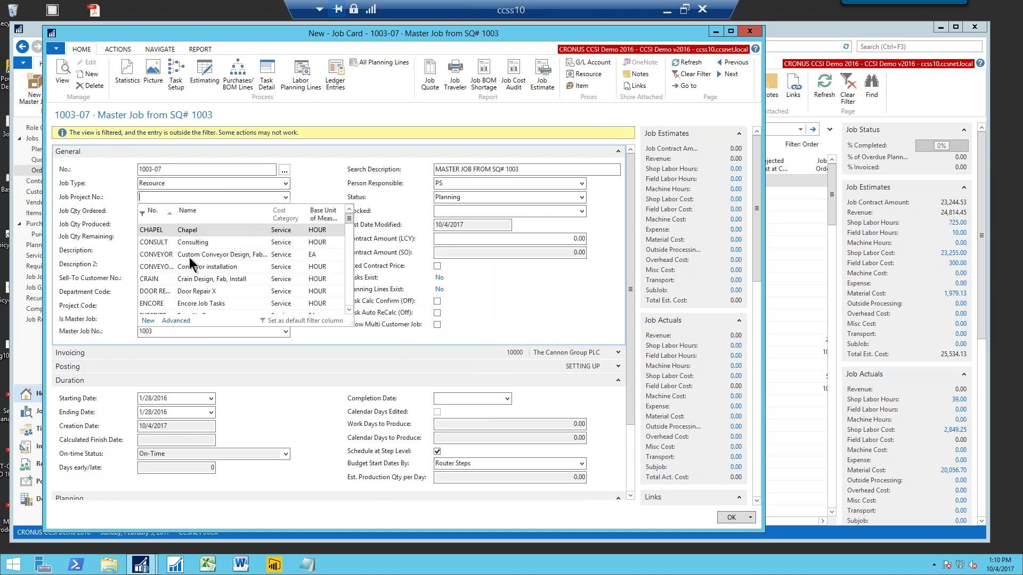
click(190, 254)
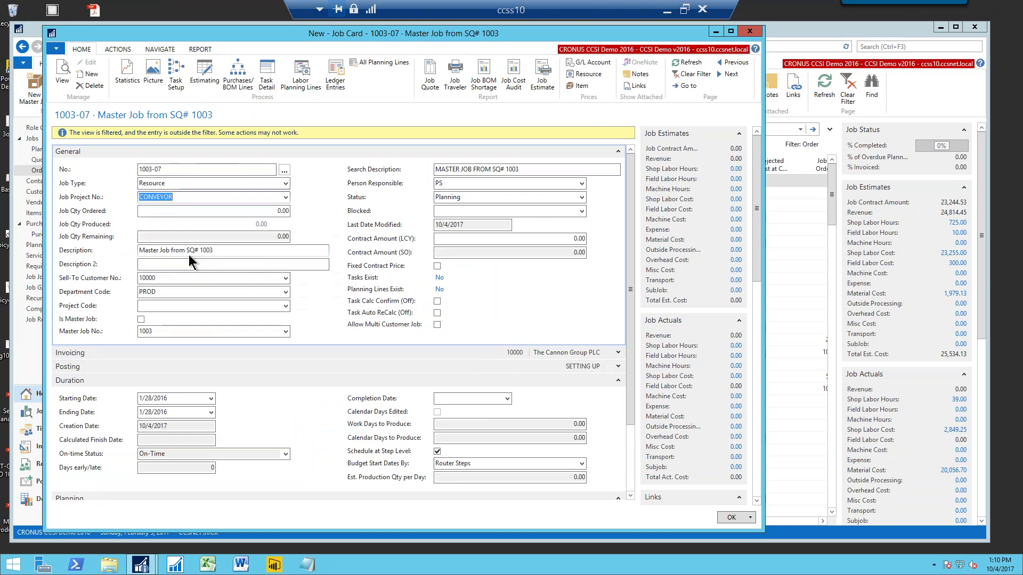
key(Tab)
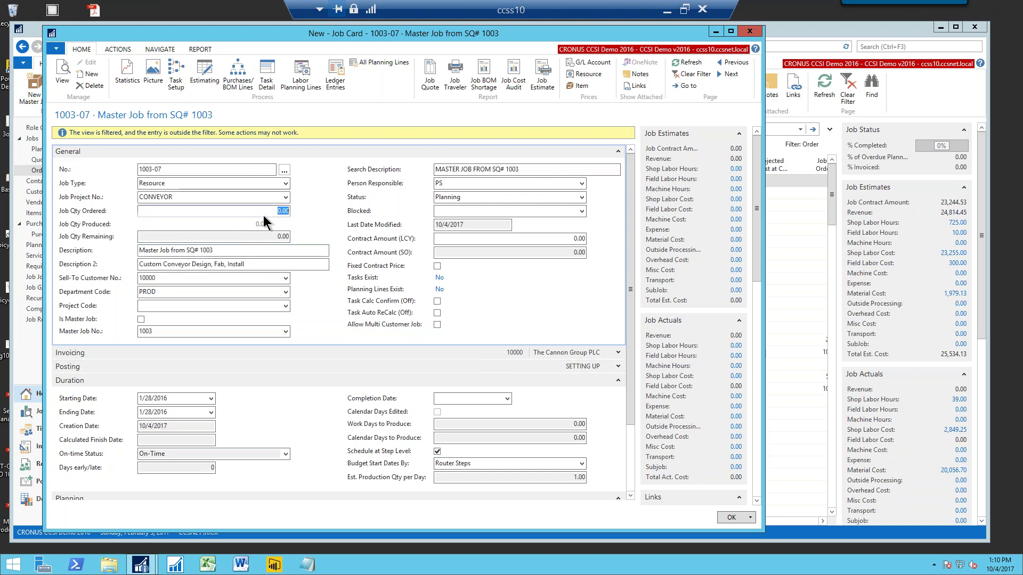
text(1)
key(Tab)
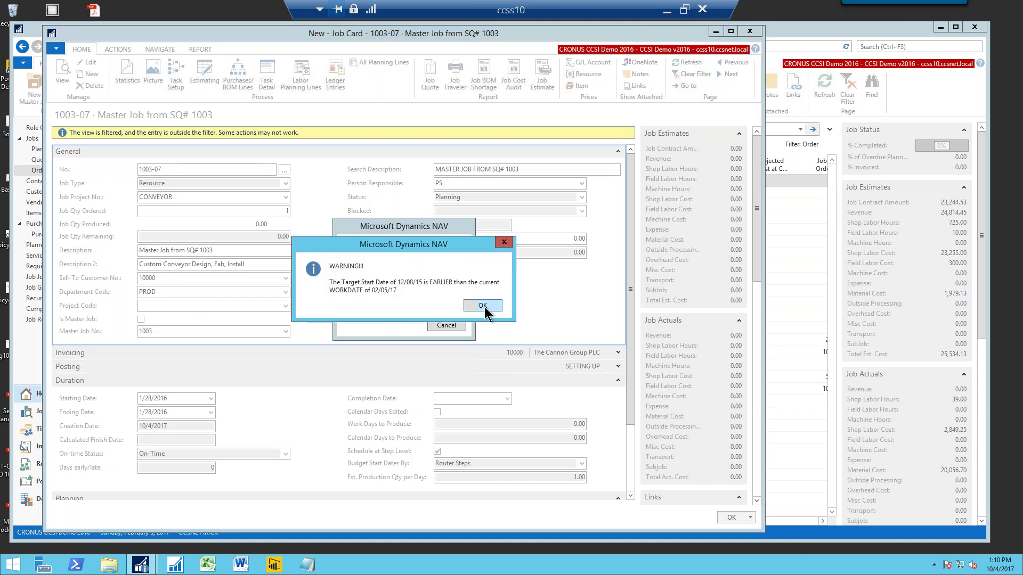
click(484, 308)
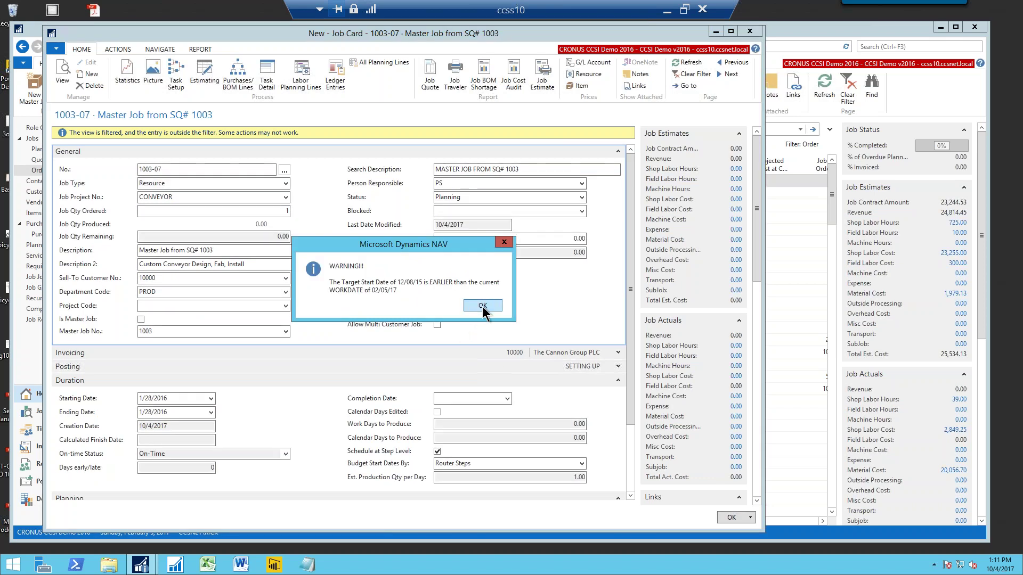
click(483, 308)
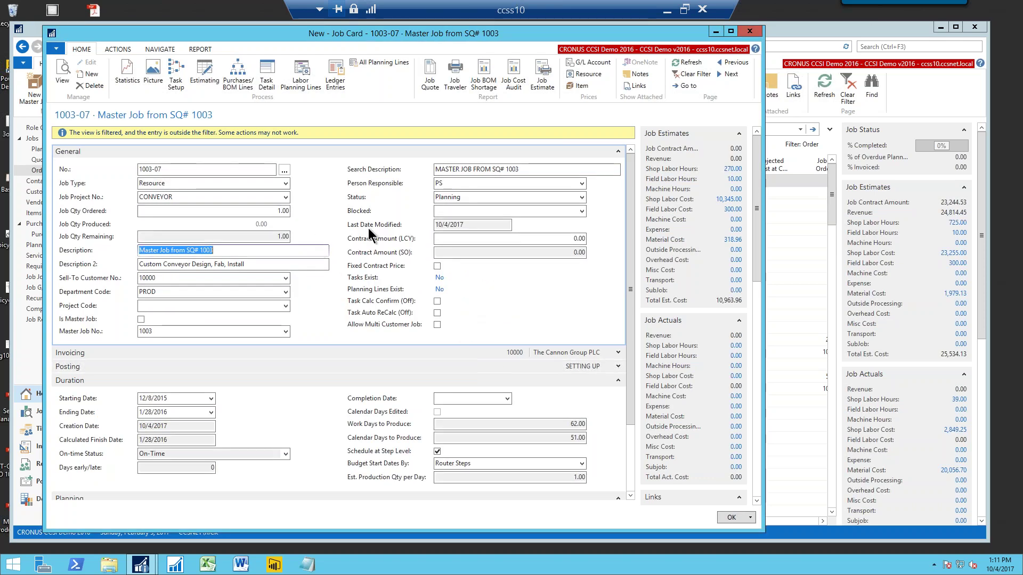
Step: Set the job's status to Order, check its planning settings, close the card and select job 1003-07 in the list
click(581, 197)
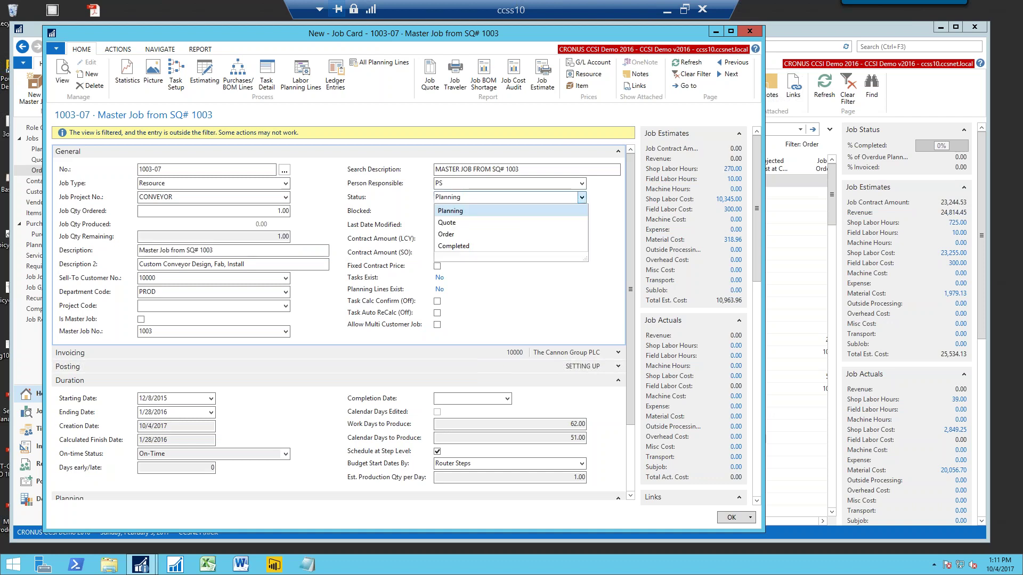
click(445, 235)
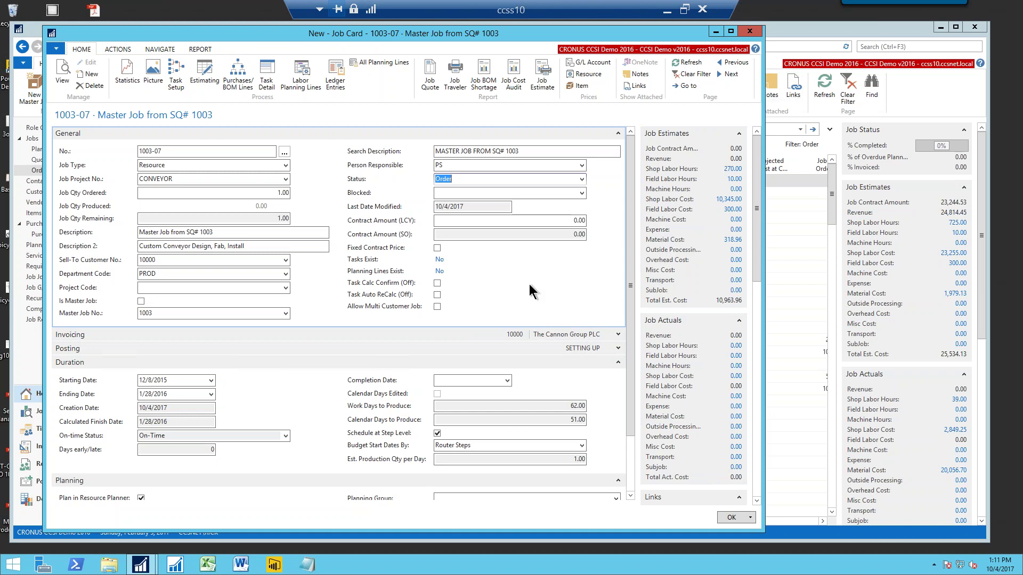
scroll(627, 229, down, 2)
scroll(626, 224, down, 3)
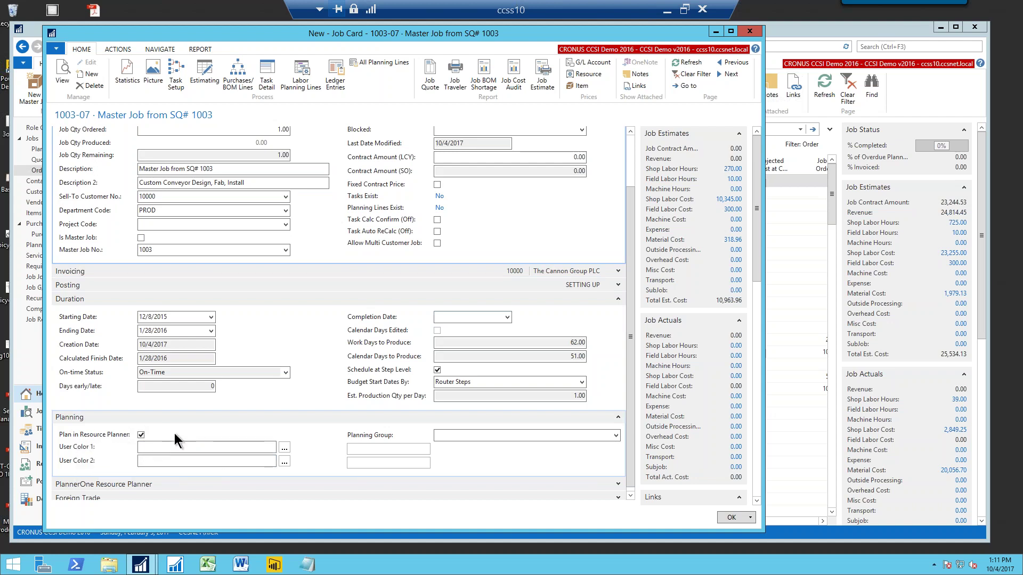
scroll(283, 416, up, 2)
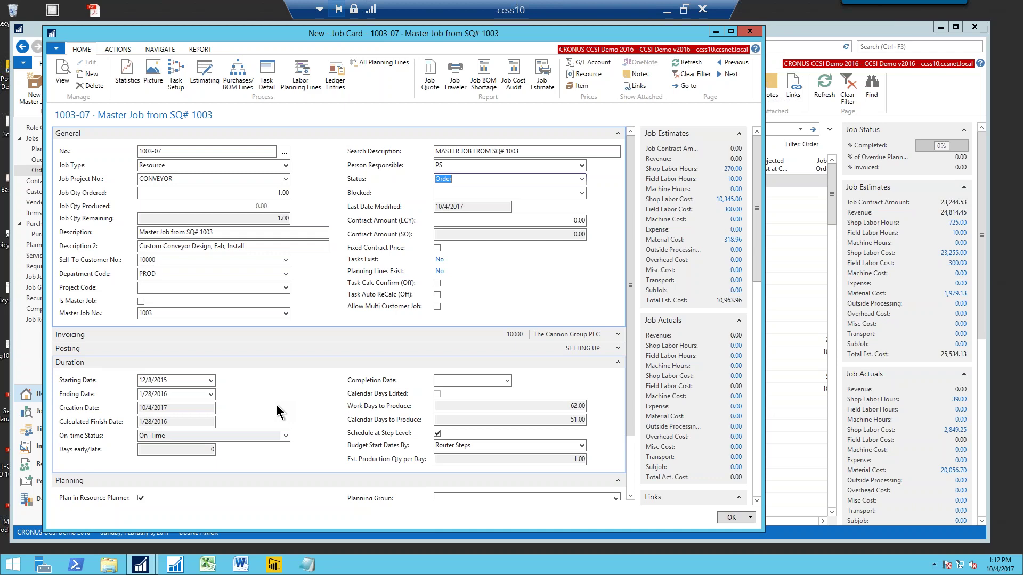
click(729, 516)
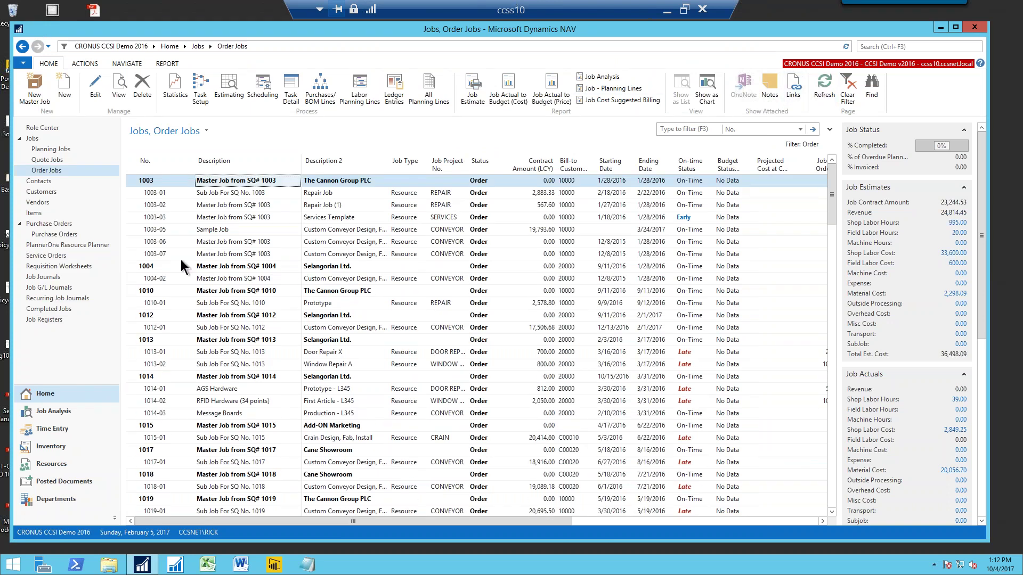
click(333, 255)
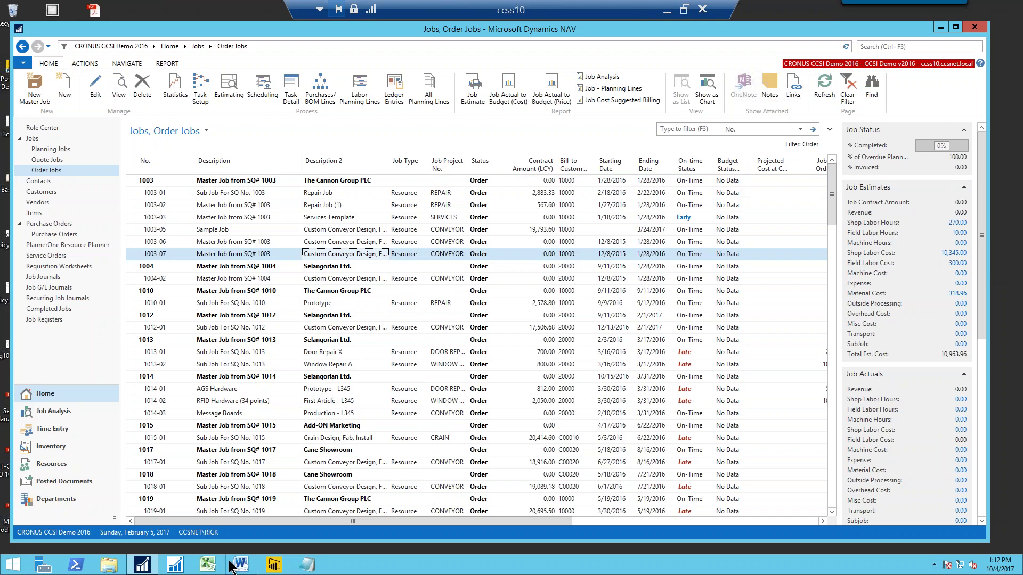
Step: Switch to the study guide in Edge, read the section on setting Job Planning Lines, and return to Dynamics NAV
mouse_move(1022, 574)
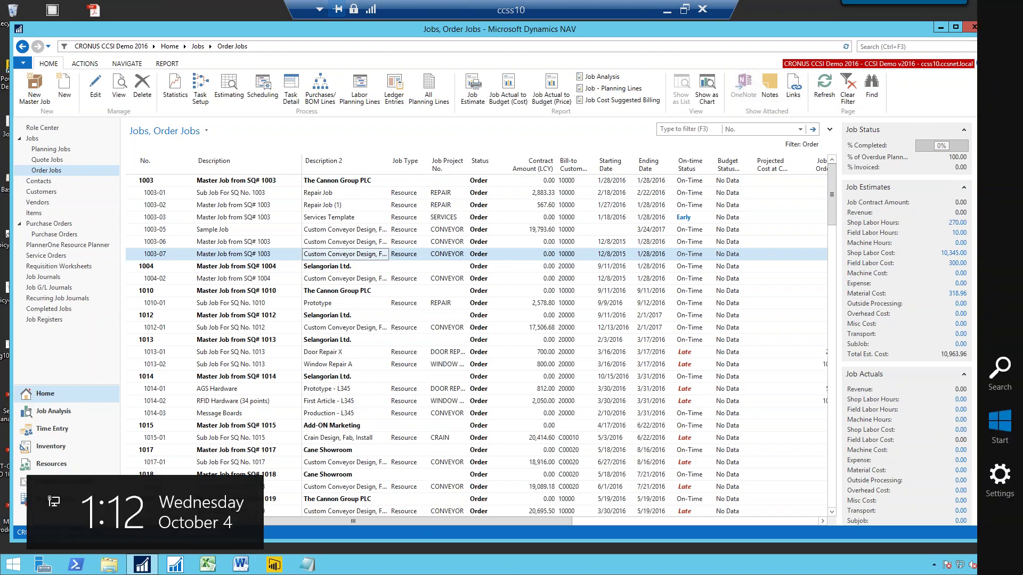
click(311, 562)
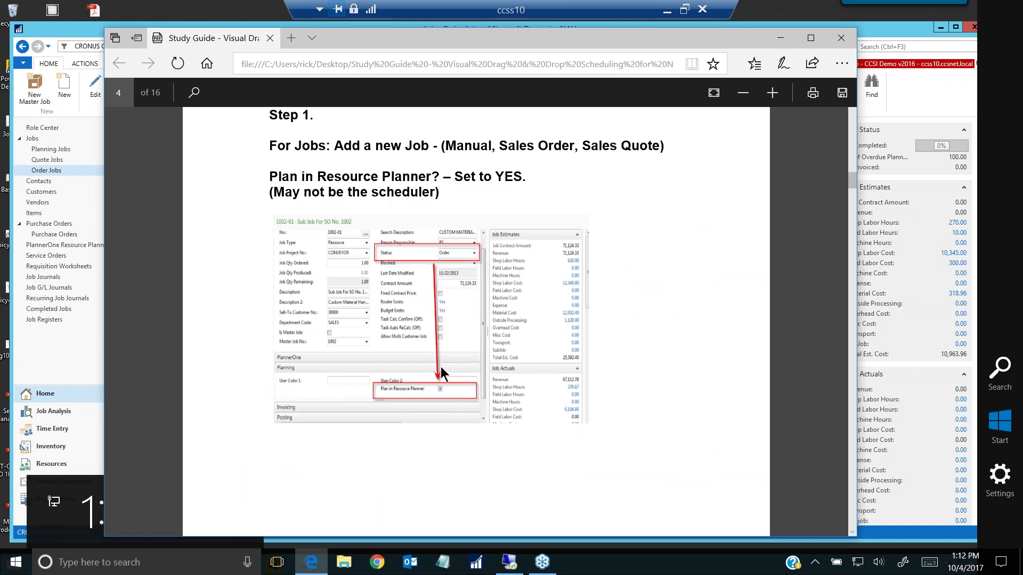
scroll(441, 373, down, 10)
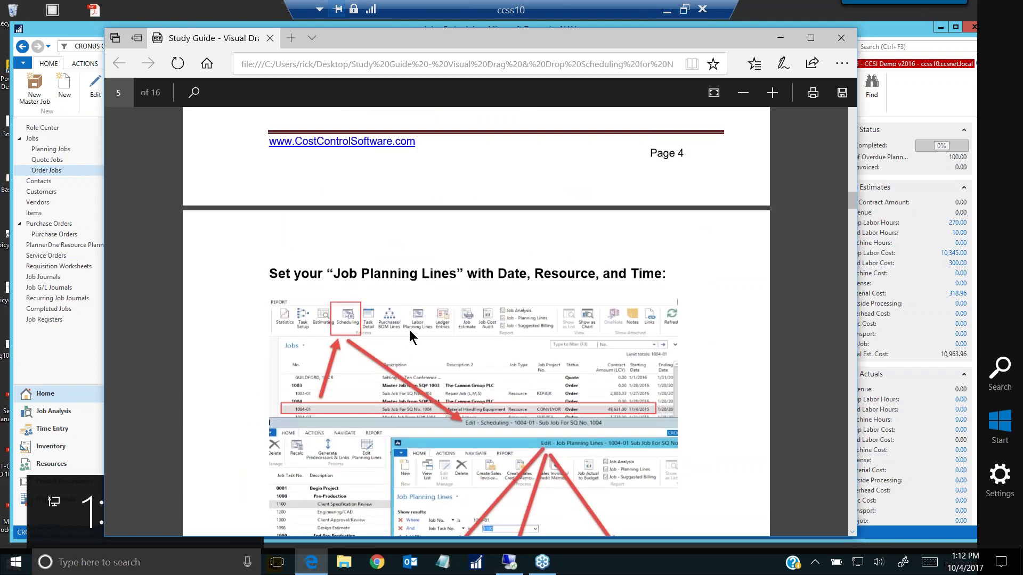
scroll(407, 331, down, 2)
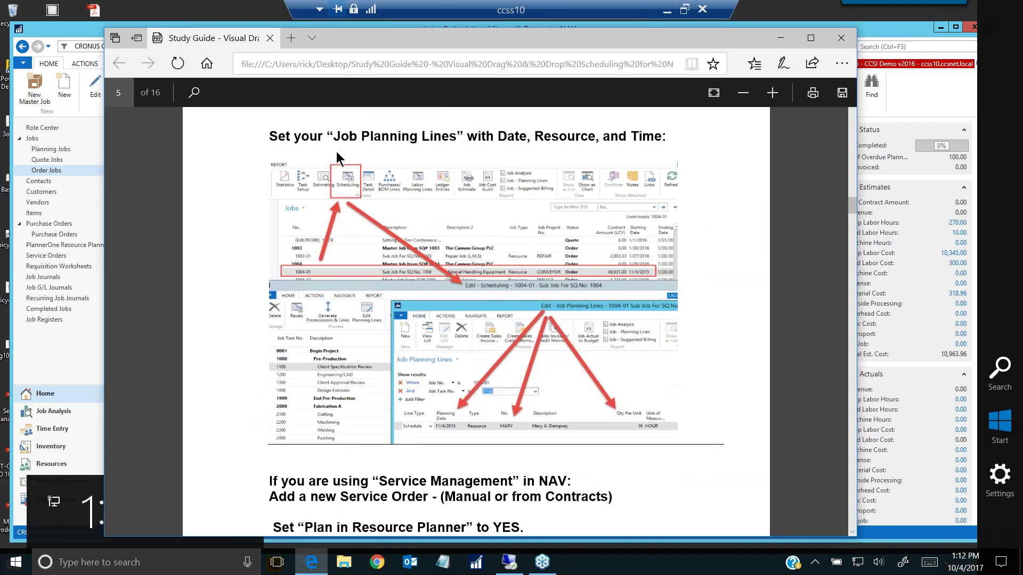
click(780, 41)
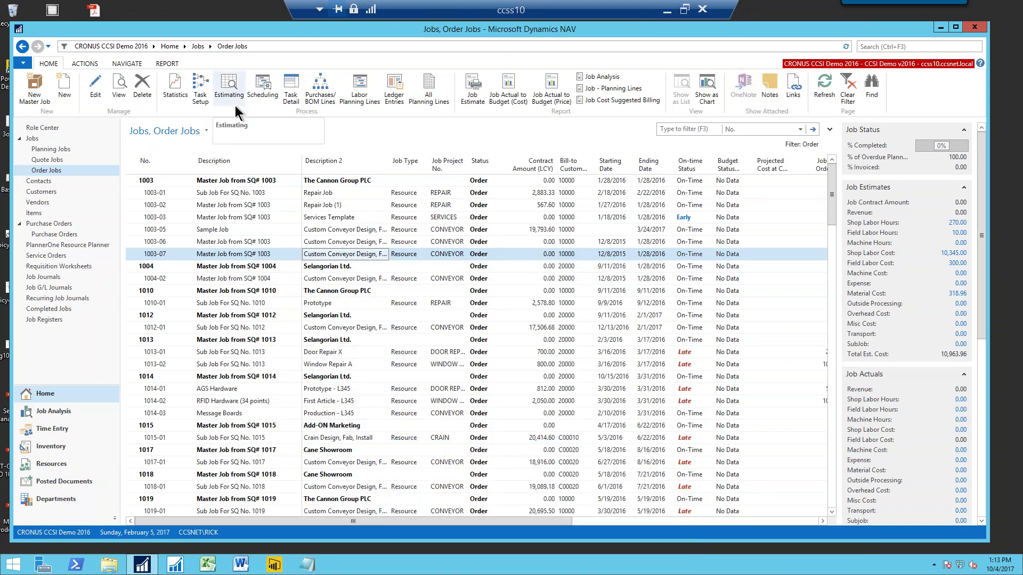
Step: Open the selected job's Scheduling window and display the planning lines of the Engineering/CAD task
click(264, 90)
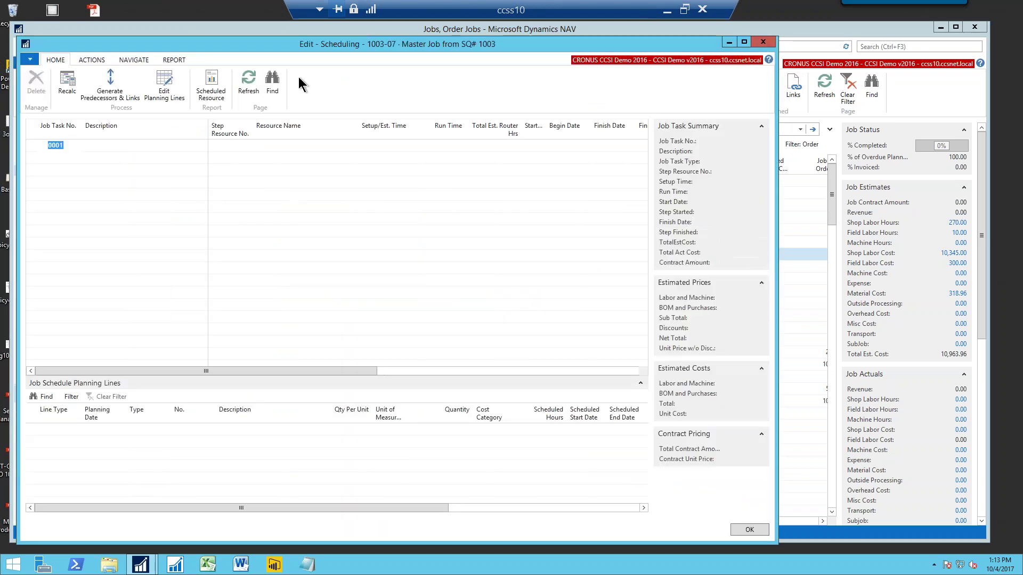
drag(280, 47, 365, 47)
click(205, 183)
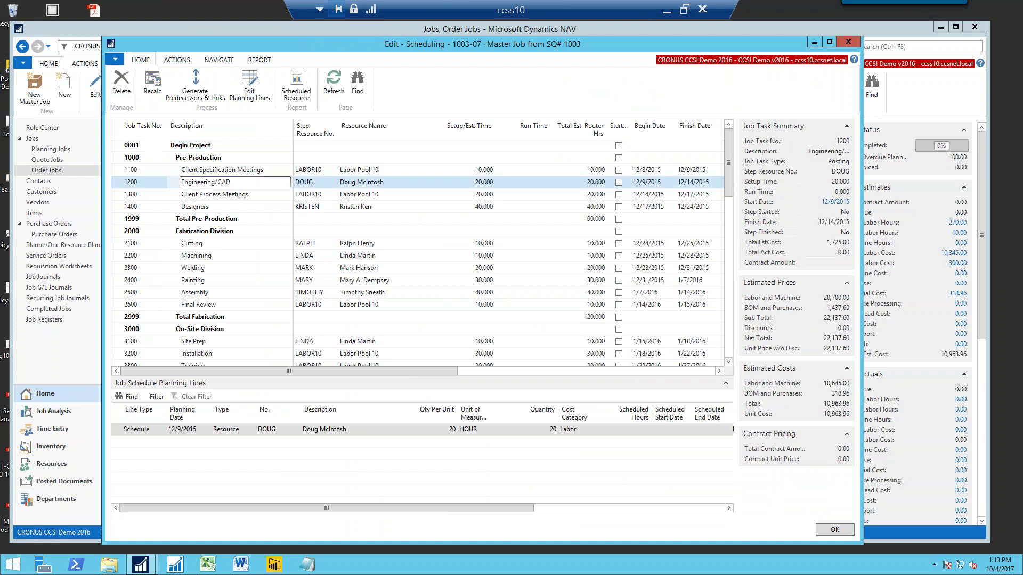
Step: Examine the planning lines of the Machining, Welding, Painting and Engineering/CAD tasks and the schedule's date and hours columns
click(193, 260)
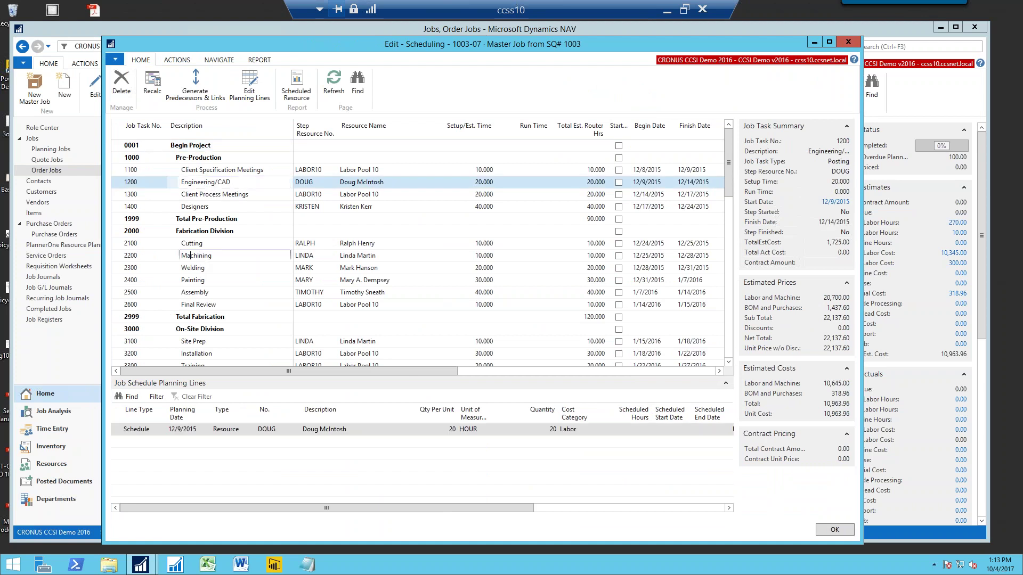
click(195, 270)
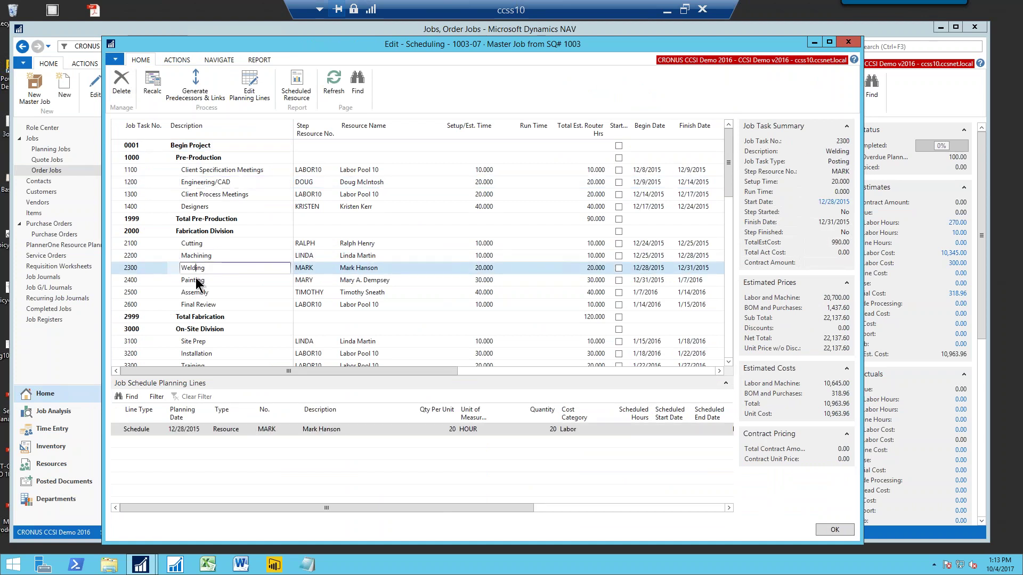
click(195, 281)
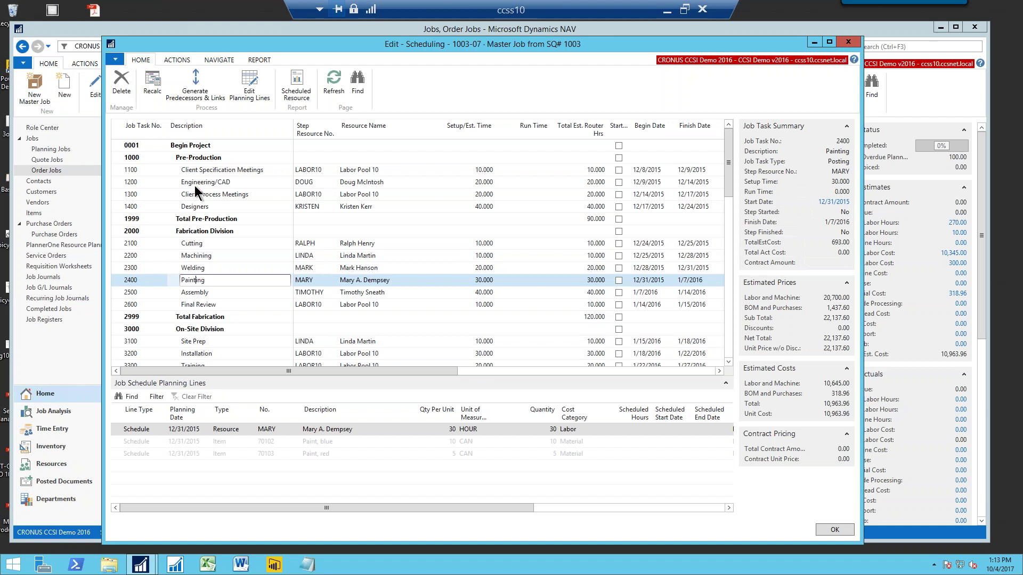
click(201, 257)
click(215, 282)
click(200, 189)
click(202, 183)
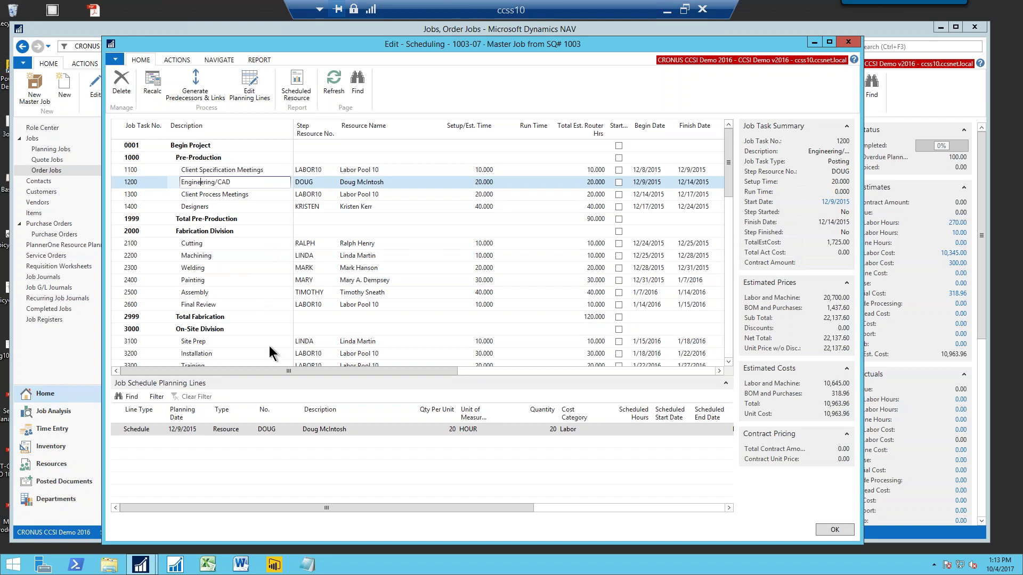
drag(249, 370, 370, 367)
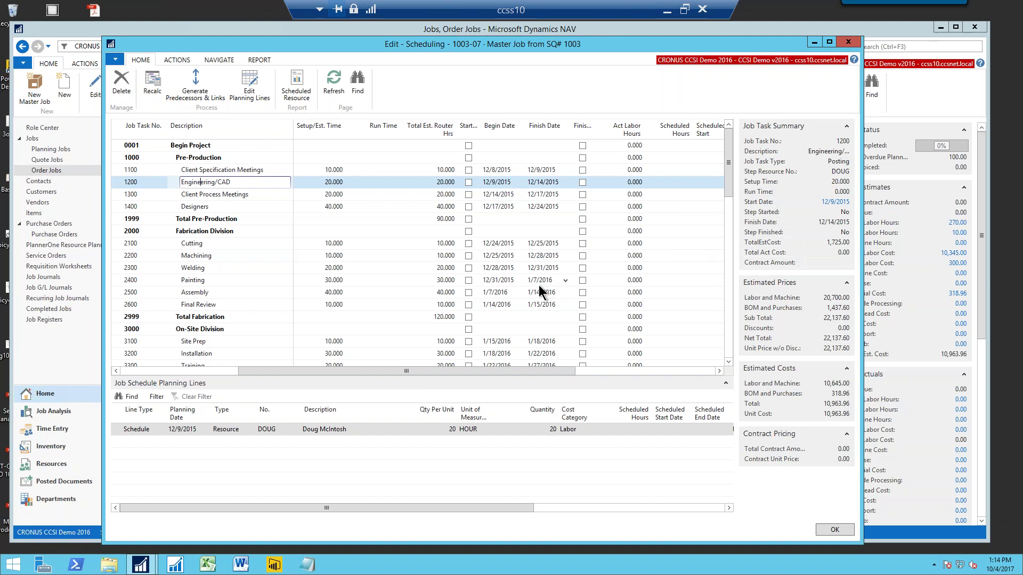
drag(466, 372, 572, 373)
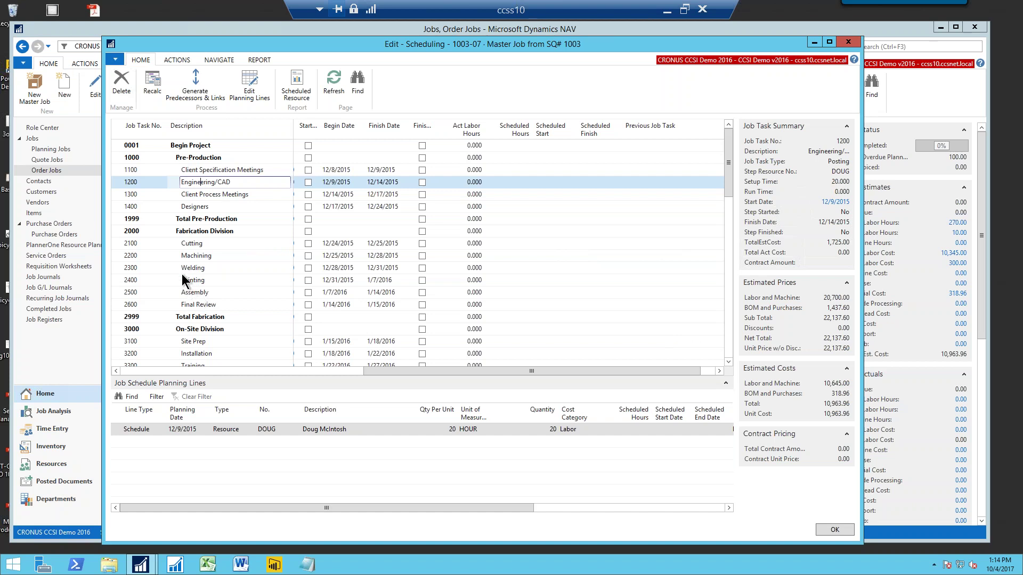
Step: Generate the predecessors and links for the job's tasks, check the Previous Job Task entries of Designers and Engineering/CAD, and close the Scheduling window
click(192, 85)
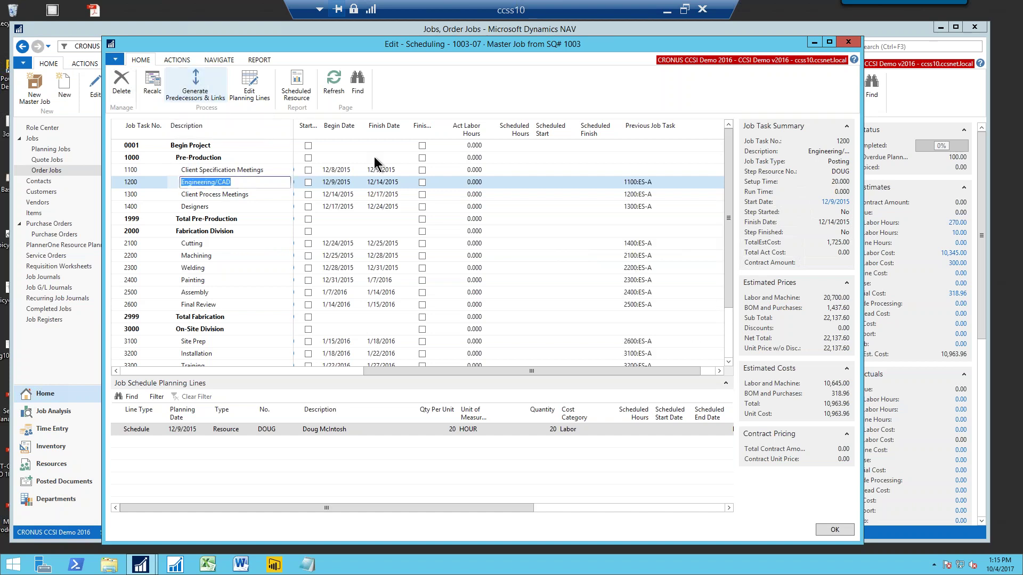
click(638, 207)
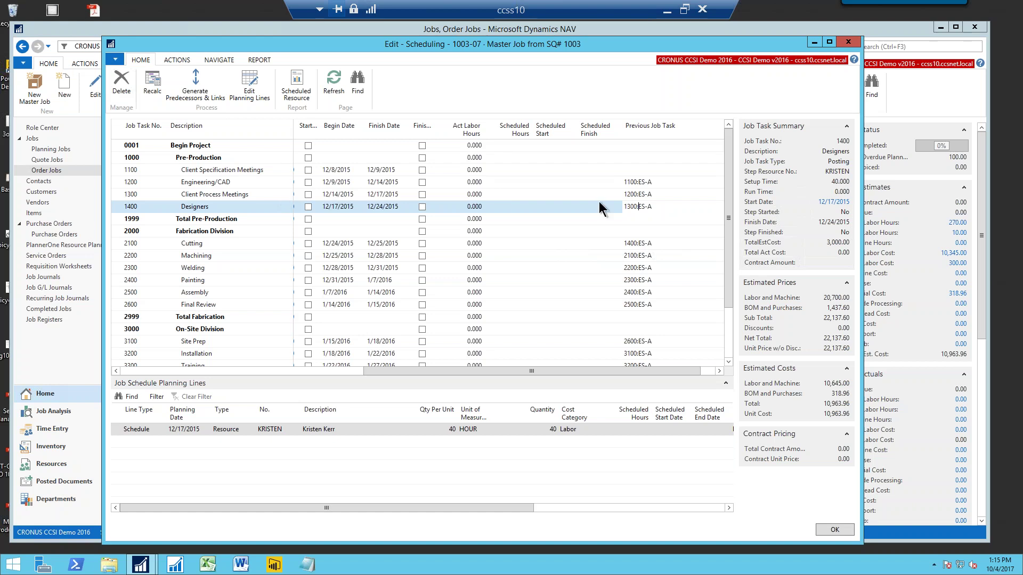
click(651, 182)
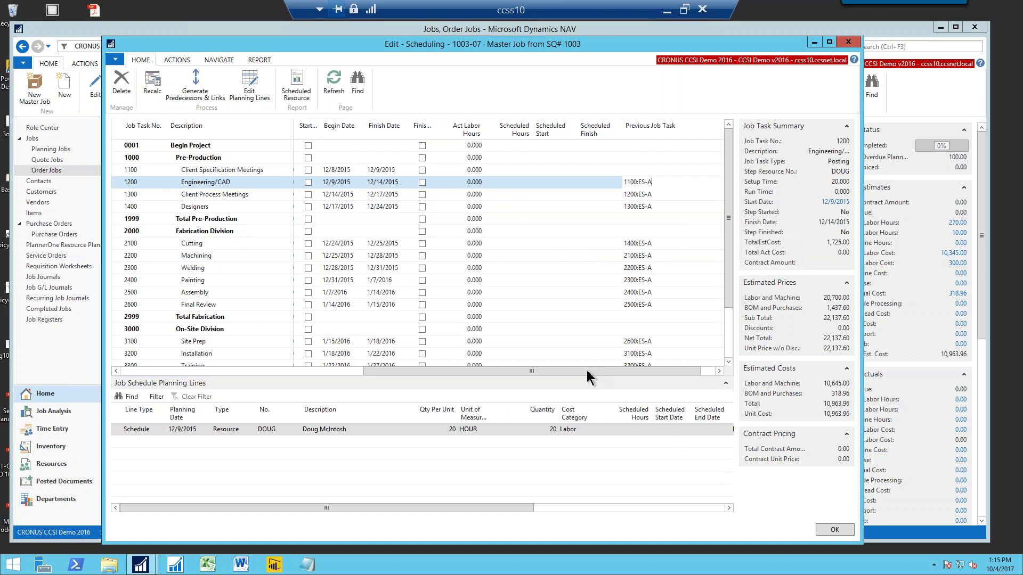
click(836, 529)
Step: Switch to the study guide in Edge, read on from the Job Planning Lines section to the Service Management section, and return to Dynamics NAV
key(alt+Tab)
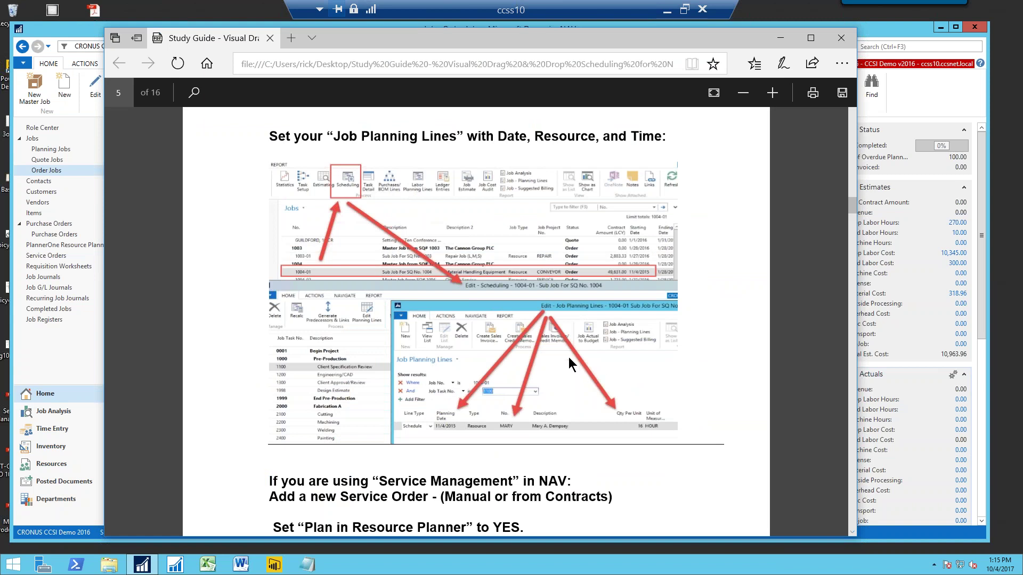
scroll(568, 365, down, 3)
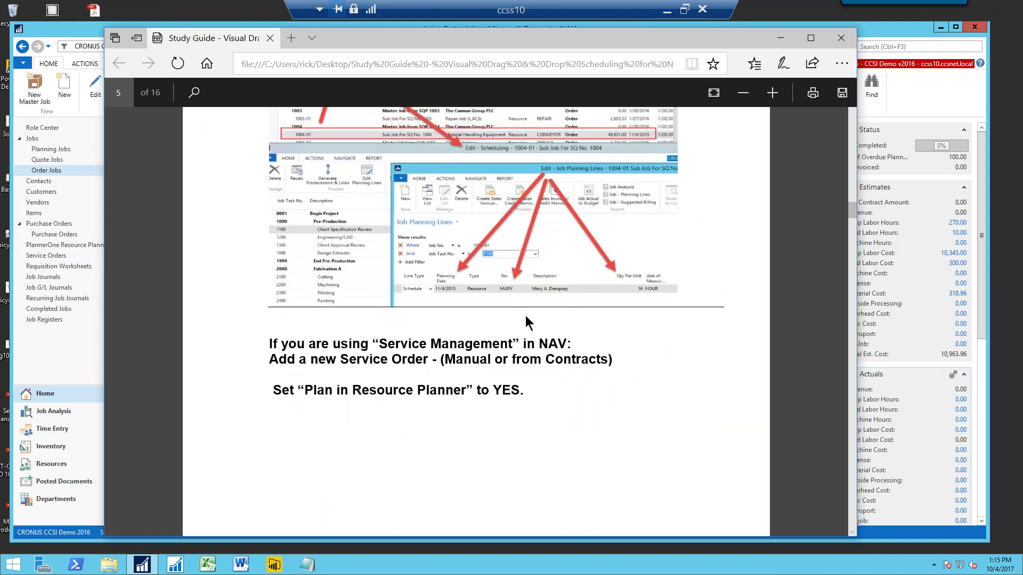
click(780, 38)
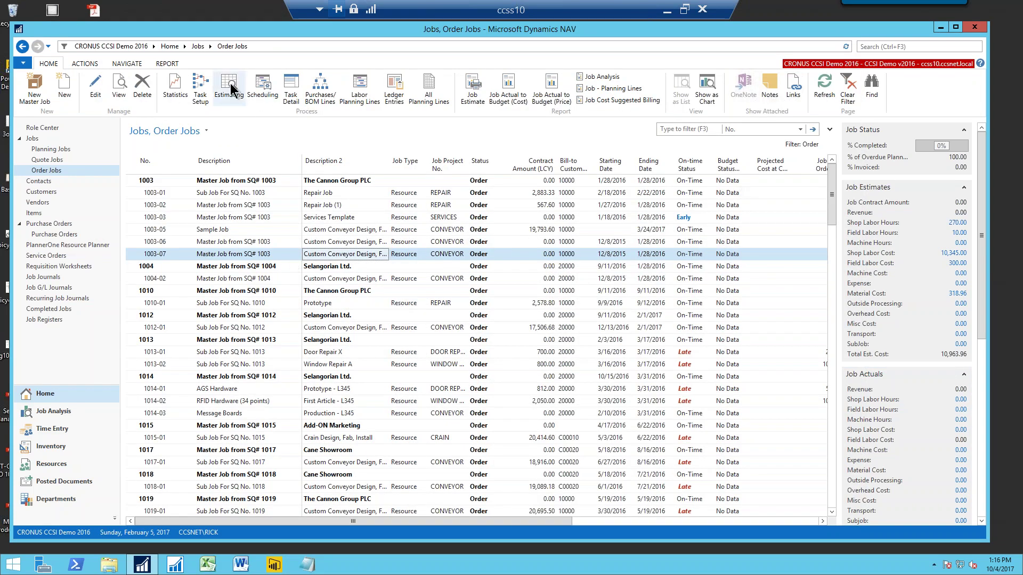
Step: Reopen the Scheduling window of job 1003-07 and display the planning lines of the Engineering/CAD task
click(258, 88)
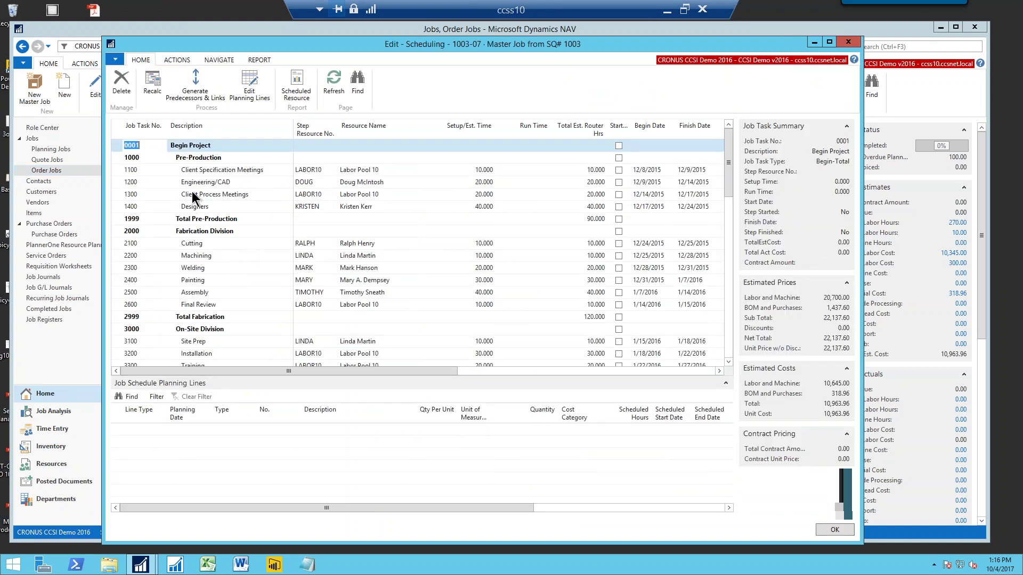
click(189, 174)
click(187, 183)
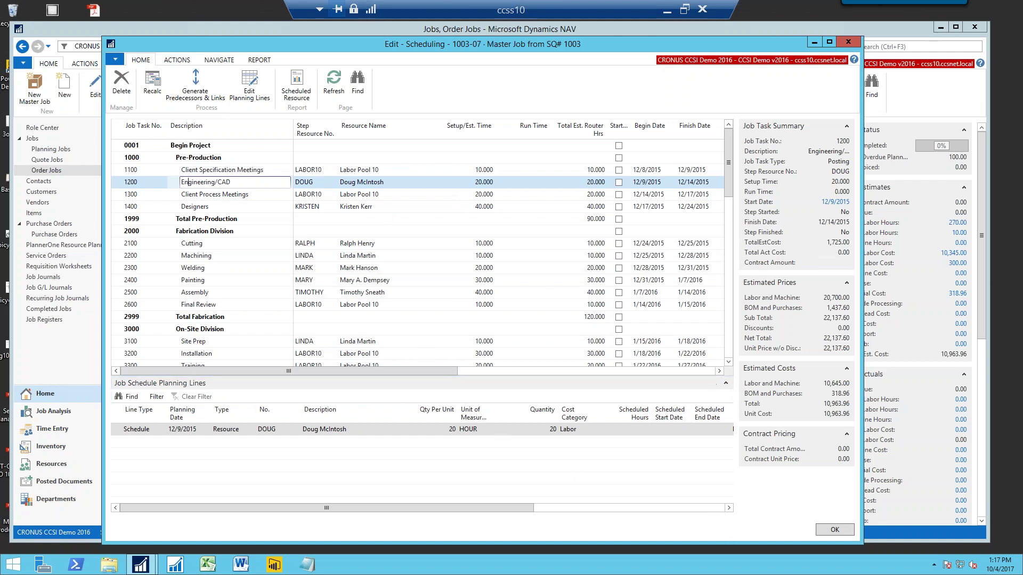
Step: Switch to the study guide in Edge, read how to set up a service order and its Service Line, and return to Dynamics NAV
key(alt+Tab)
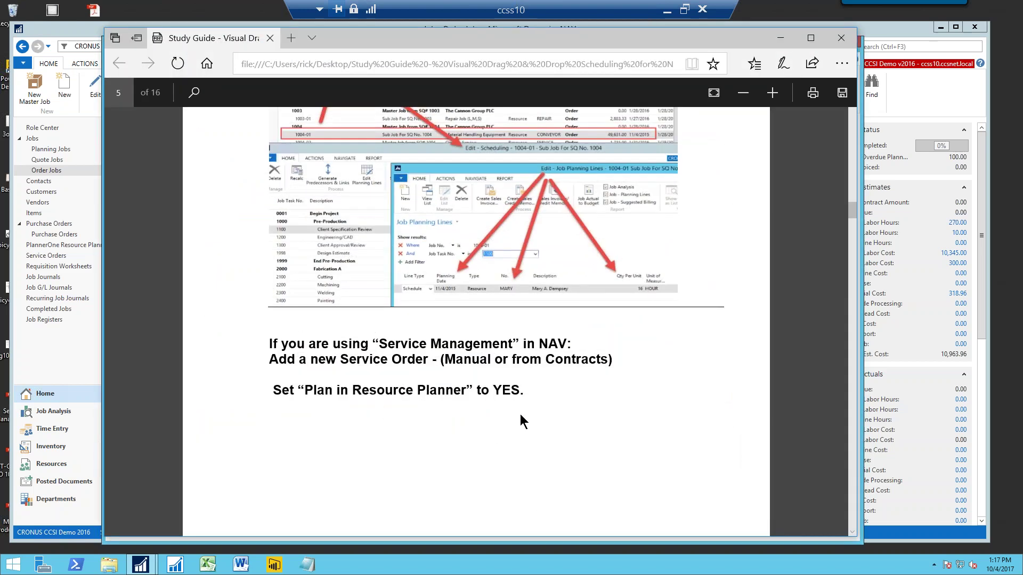
scroll(549, 389, down, 10)
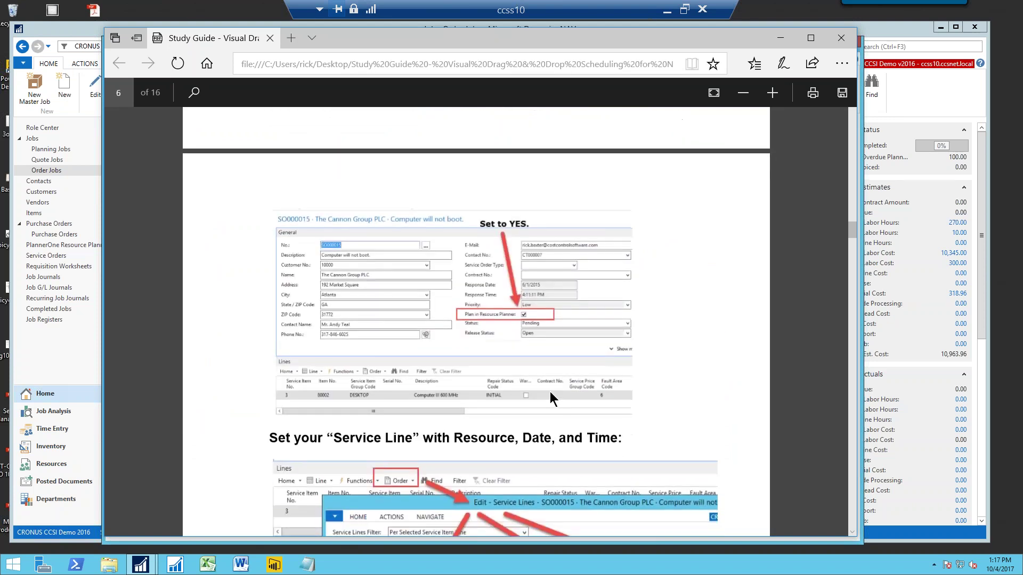
scroll(494, 340, down, 3)
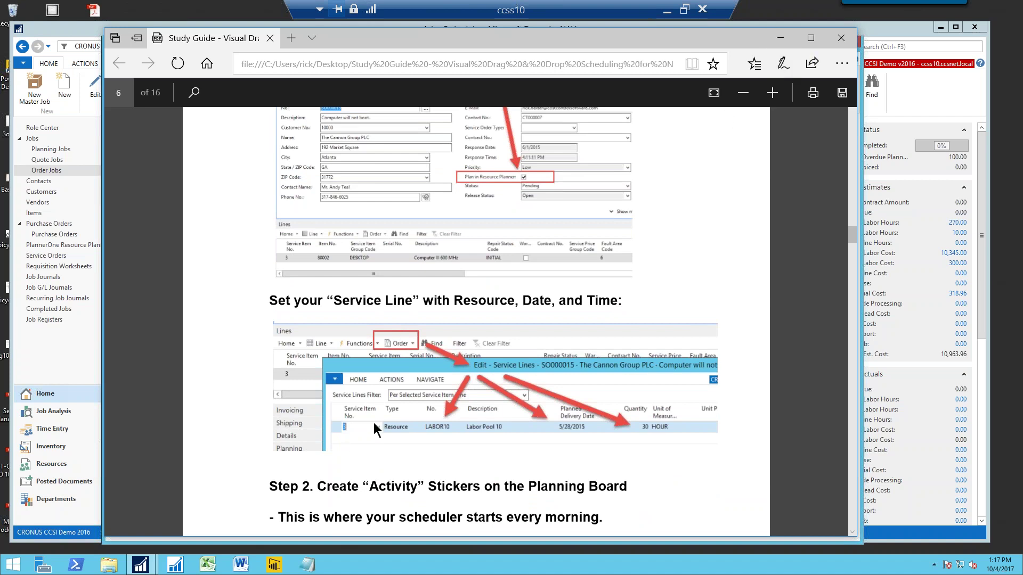
click(781, 38)
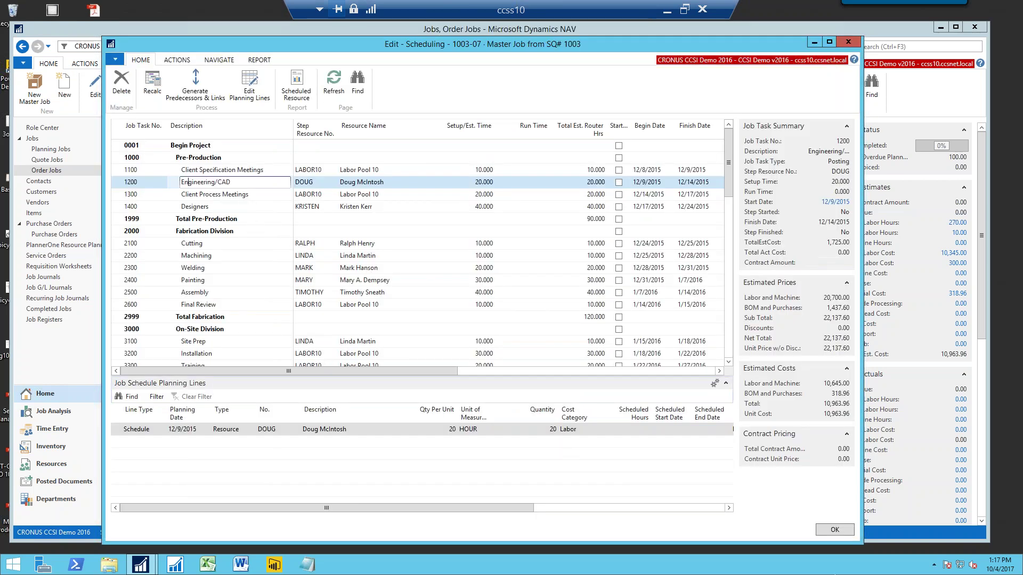
Step: Close the Scheduling window and open the "Broken Computer - Please repair" service order from the Service Orders list to inspect its General fields
click(834, 530)
click(41, 256)
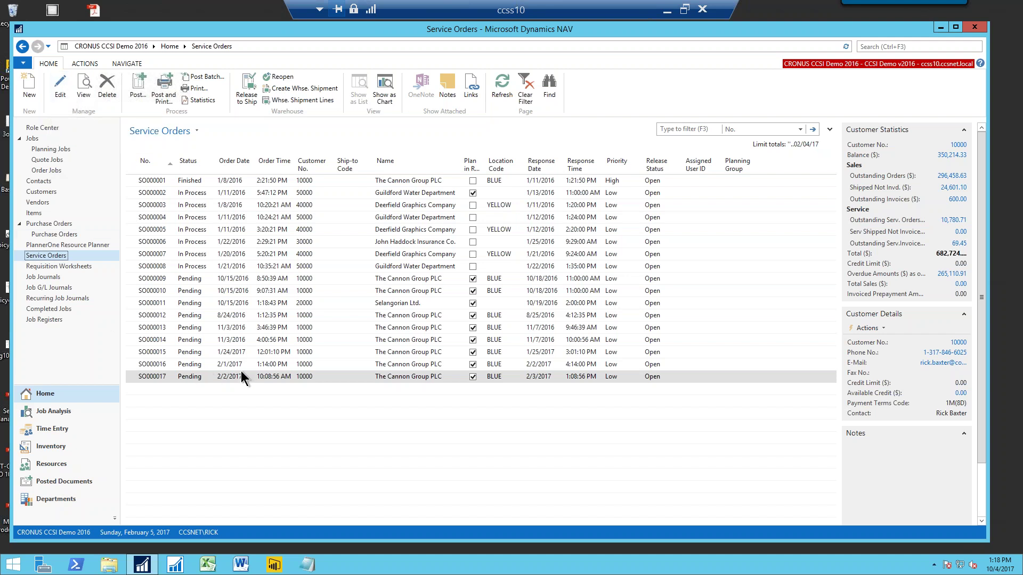
click(60, 92)
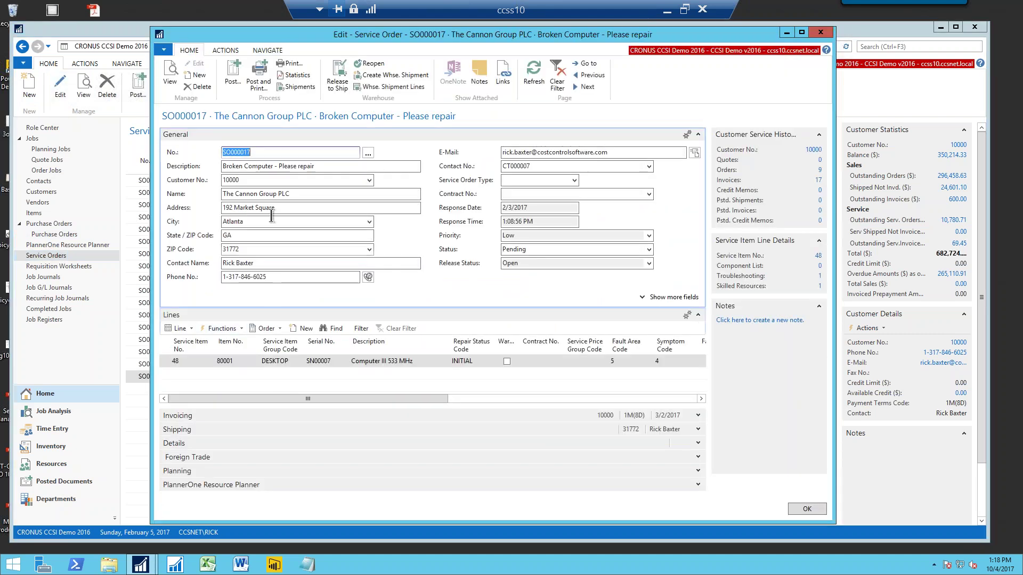
click(260, 153)
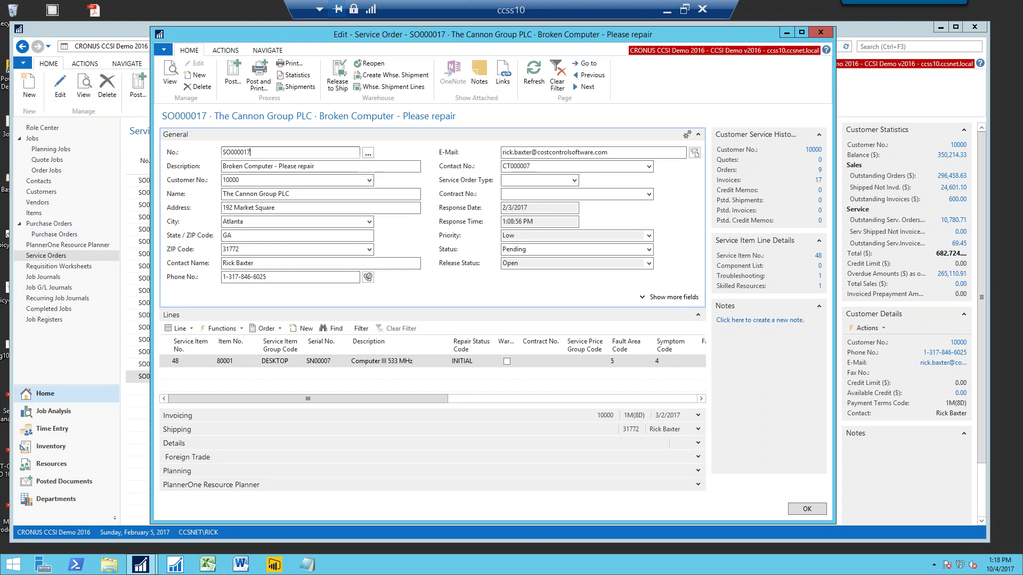
click(268, 328)
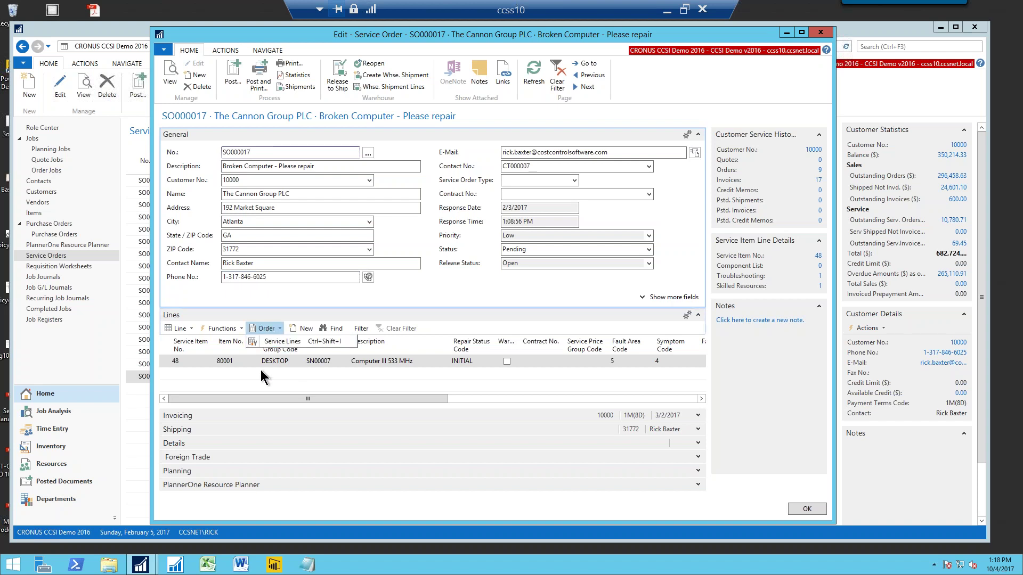
click(314, 296)
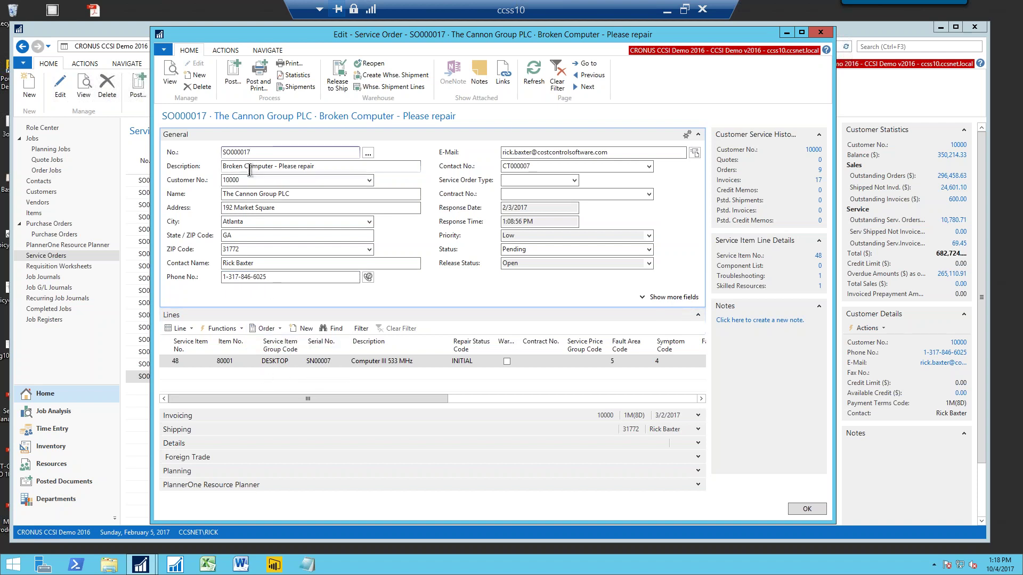
click(318, 166)
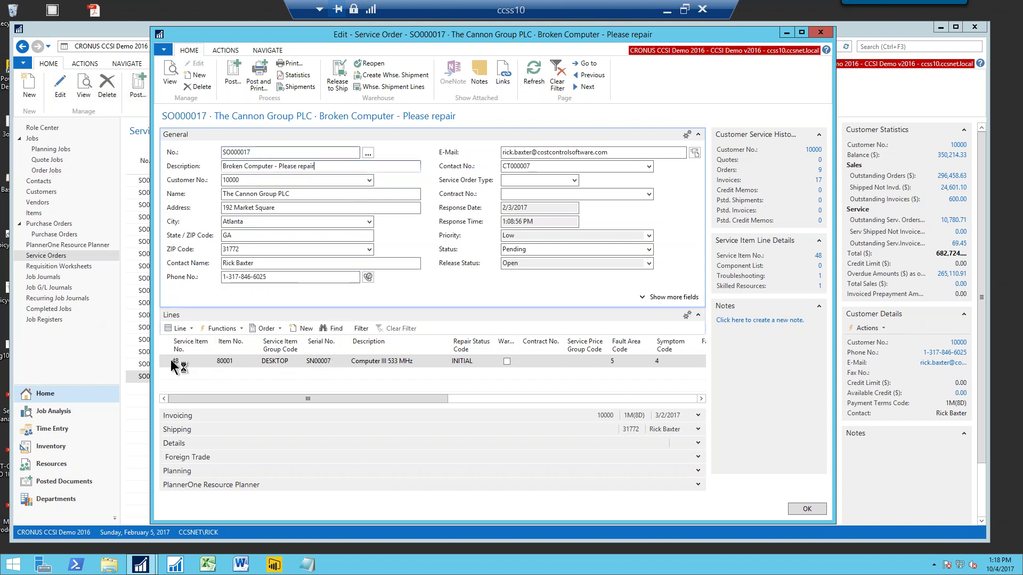
Step: Review the resource, planned delivery date and quantity in the order's Service Lines, and close the service order
click(267, 328)
click(274, 343)
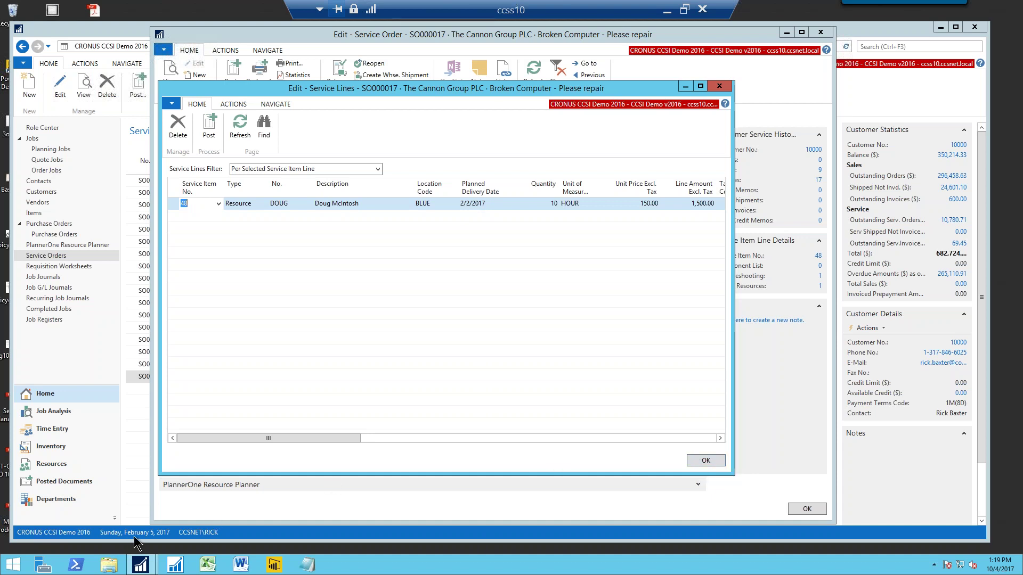
click(704, 461)
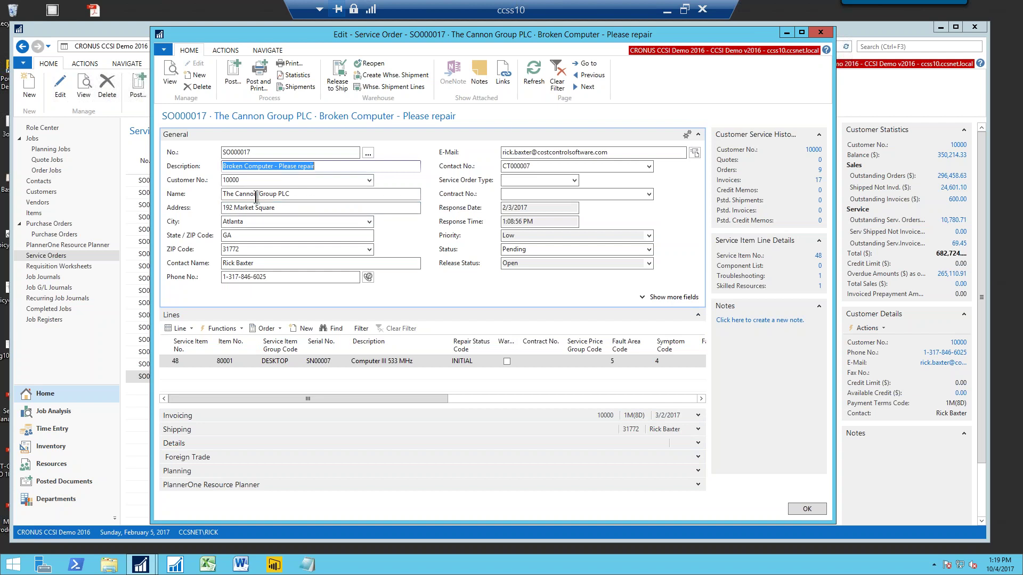
click(268, 330)
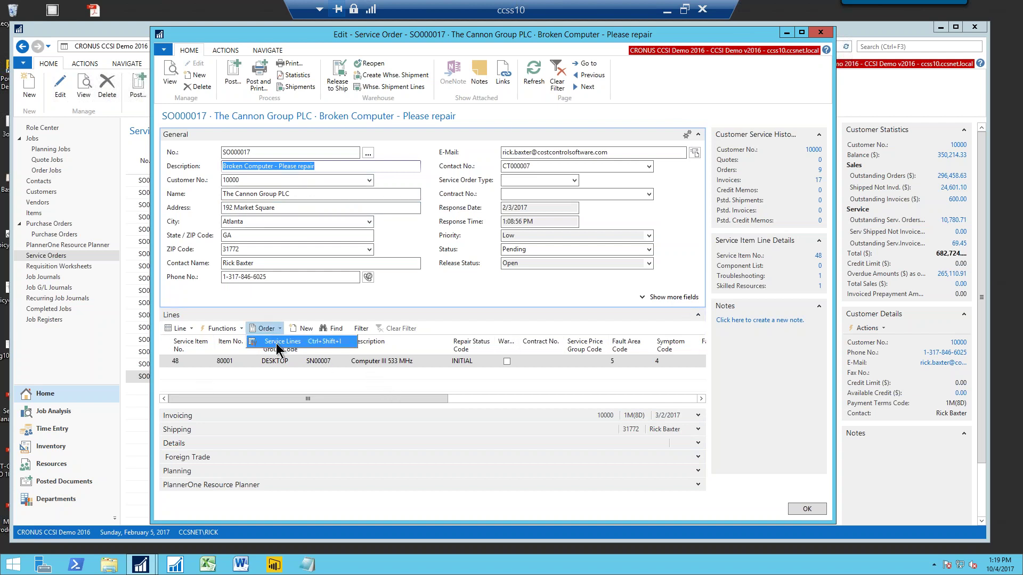
click(276, 343)
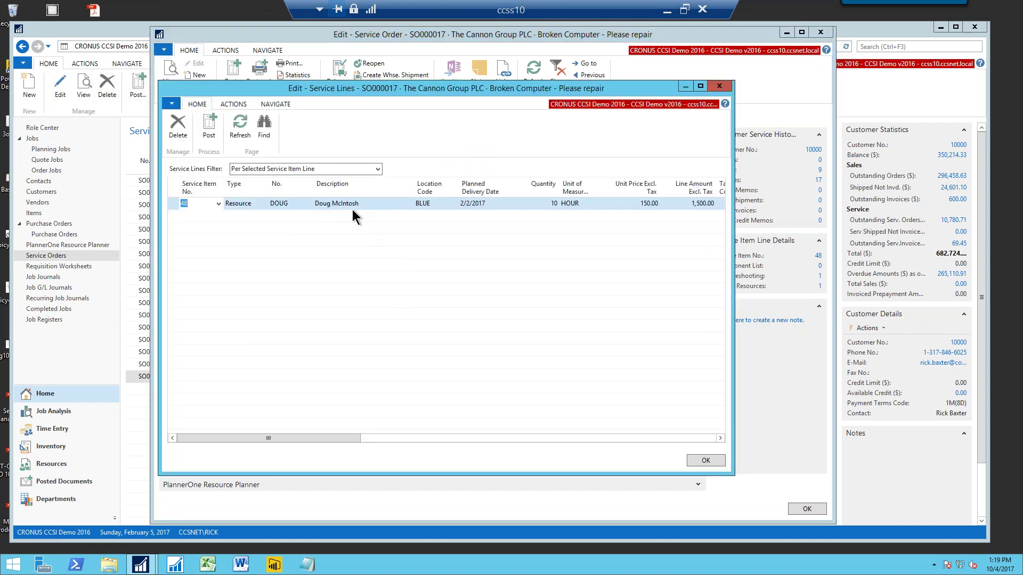
click(705, 461)
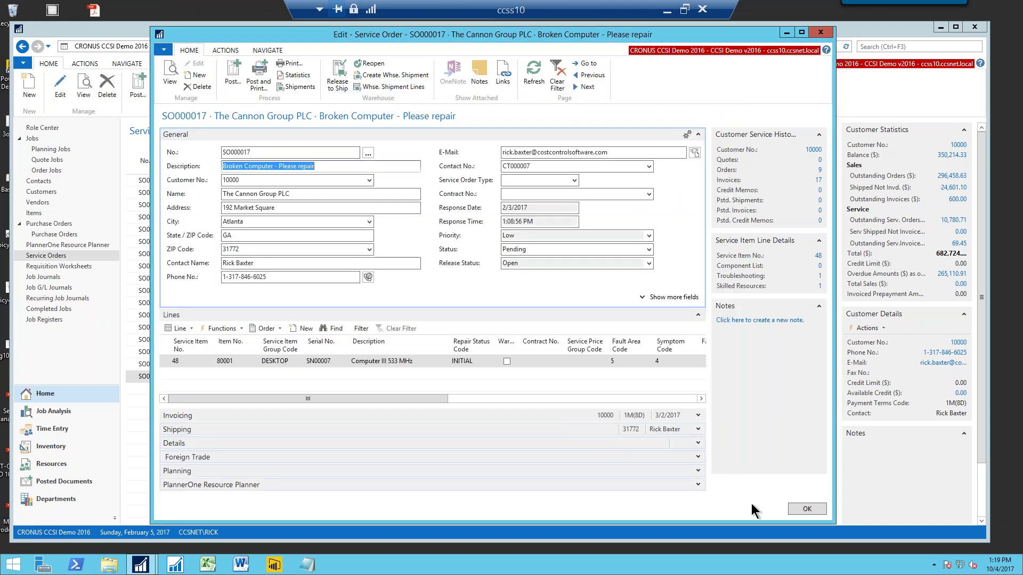
click(807, 509)
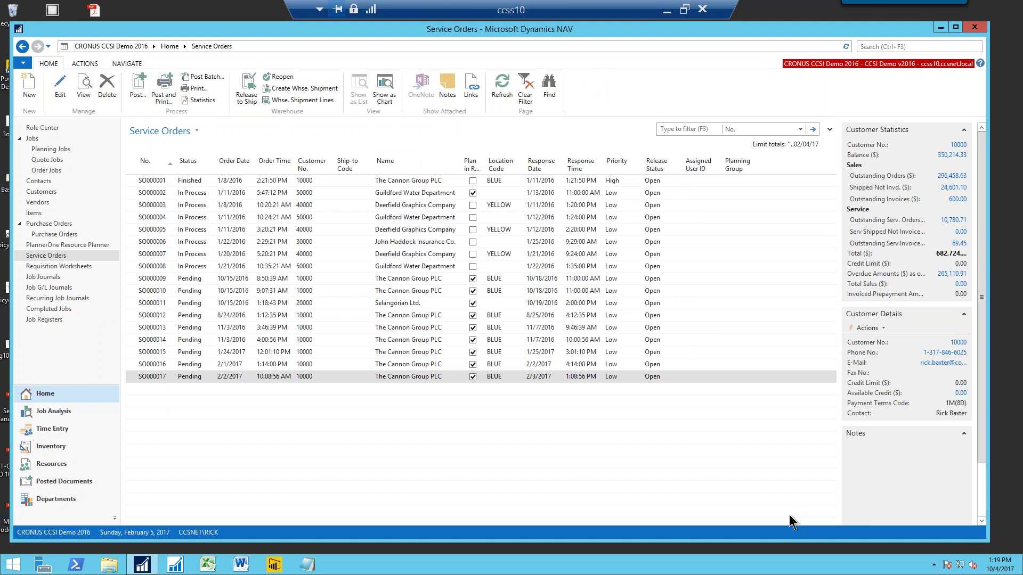
Step: Switch to the study guide in Edge, read Step 2 on creating Activity stickers from the Job Planner, and return to Dynamics NAV
key(alt+Tab)
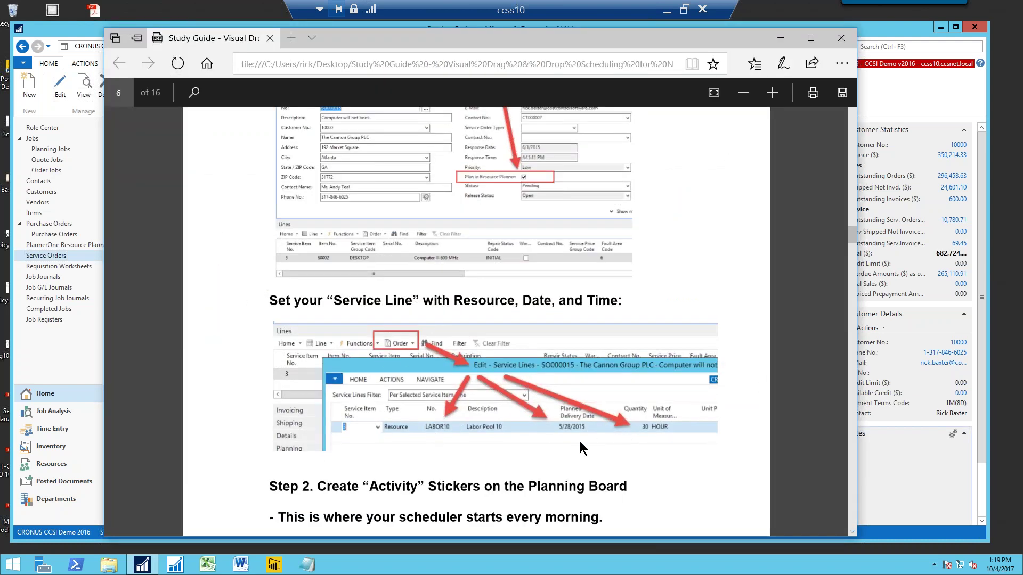
scroll(587, 443, down, 3)
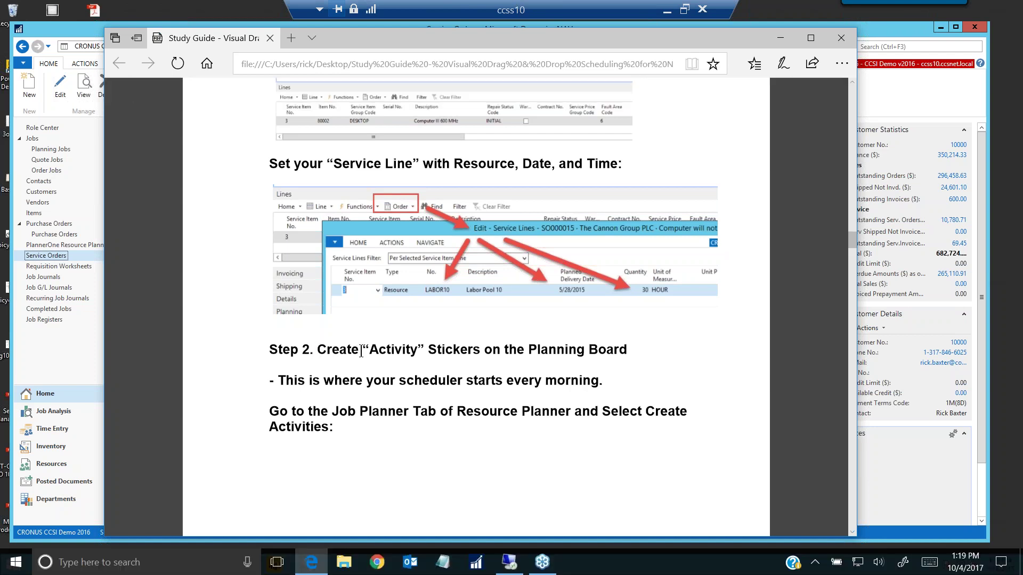
drag(365, 351, 459, 352)
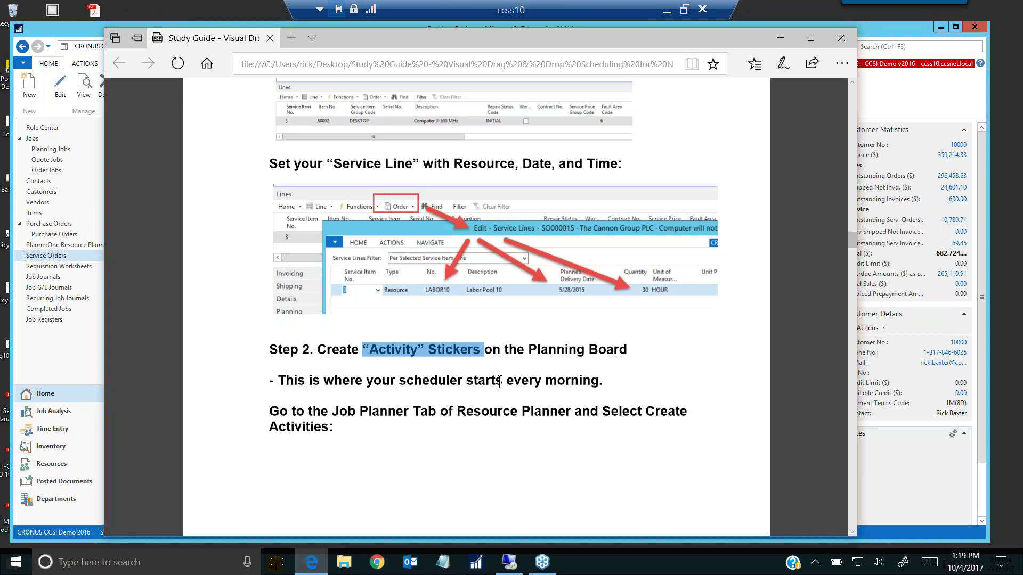
click(610, 380)
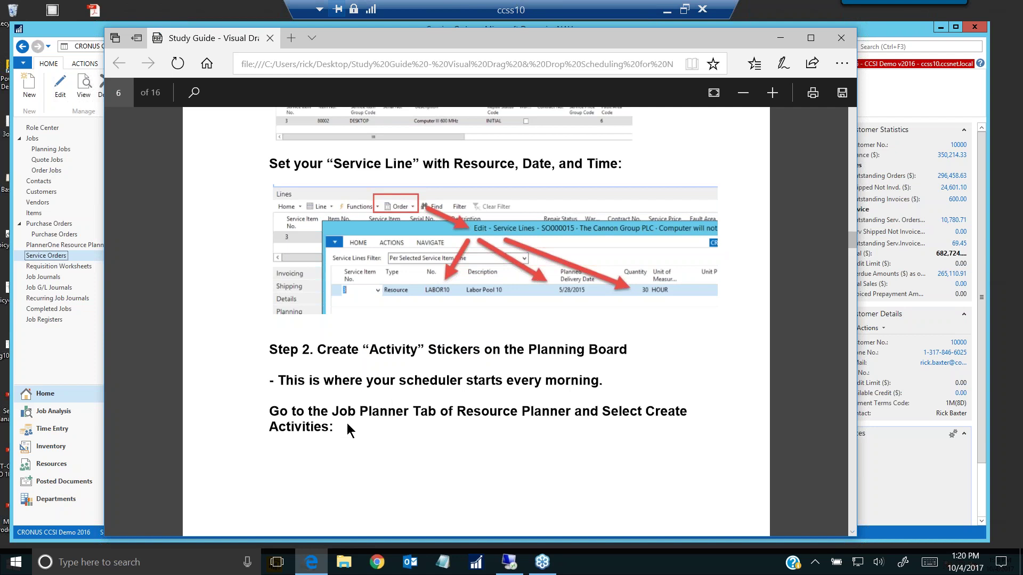
scroll(357, 432, down, 6)
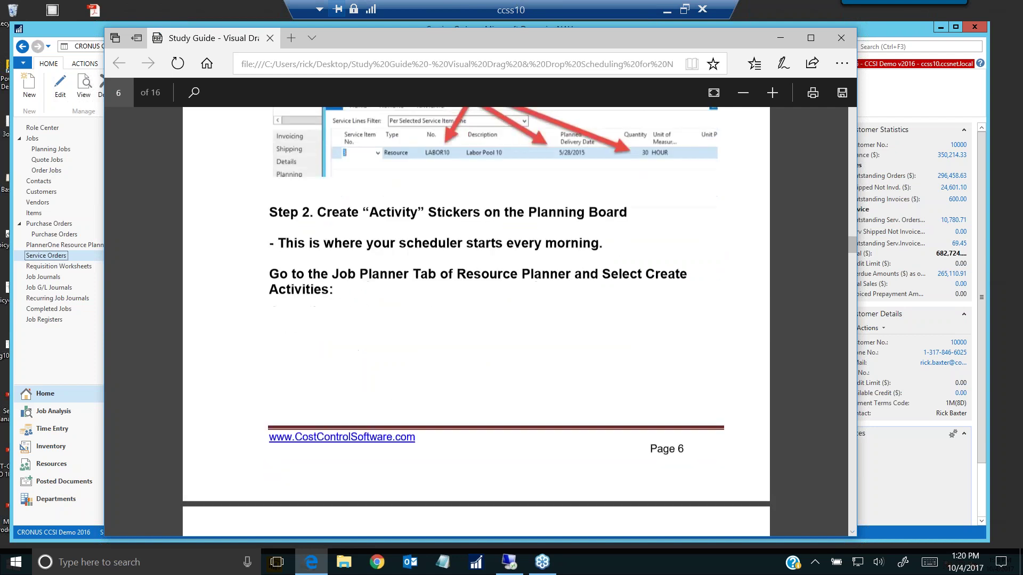
scroll(369, 428, down, 3)
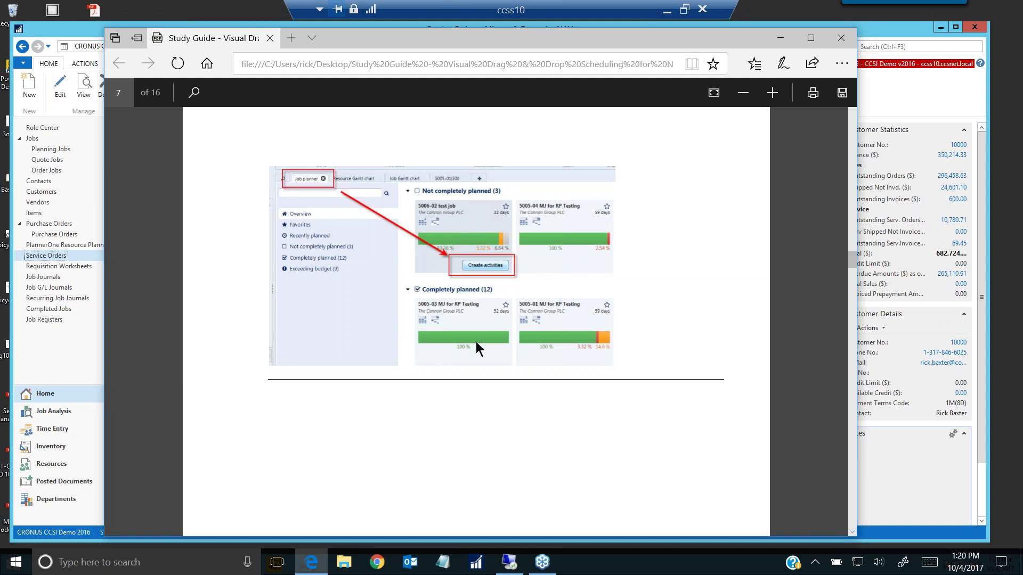
click(779, 42)
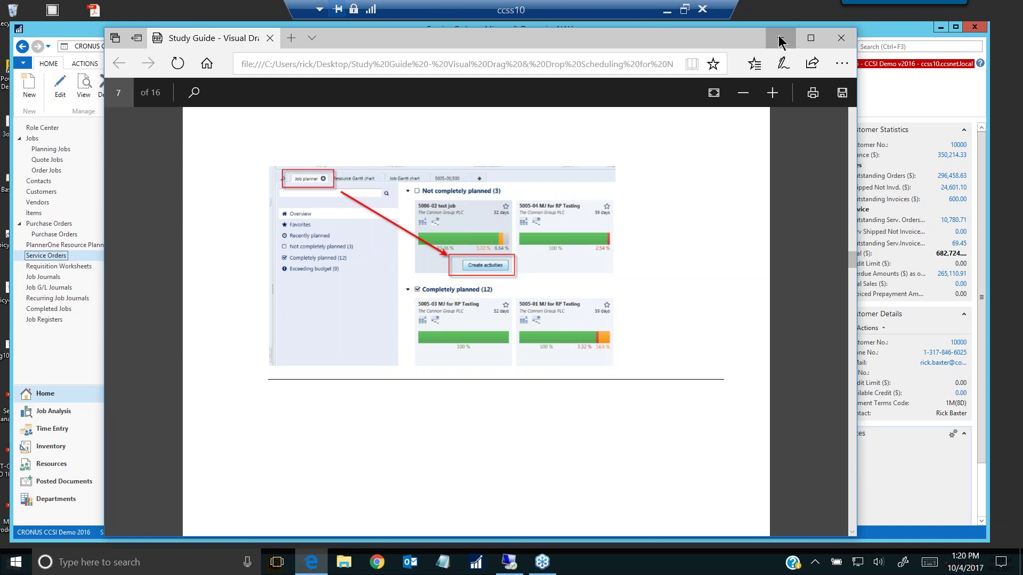
Step: Open the PlannerOne Resource Planner's Job planner view and examine the Not planned, Completely planned and Exceeding budget job groups
click(47, 129)
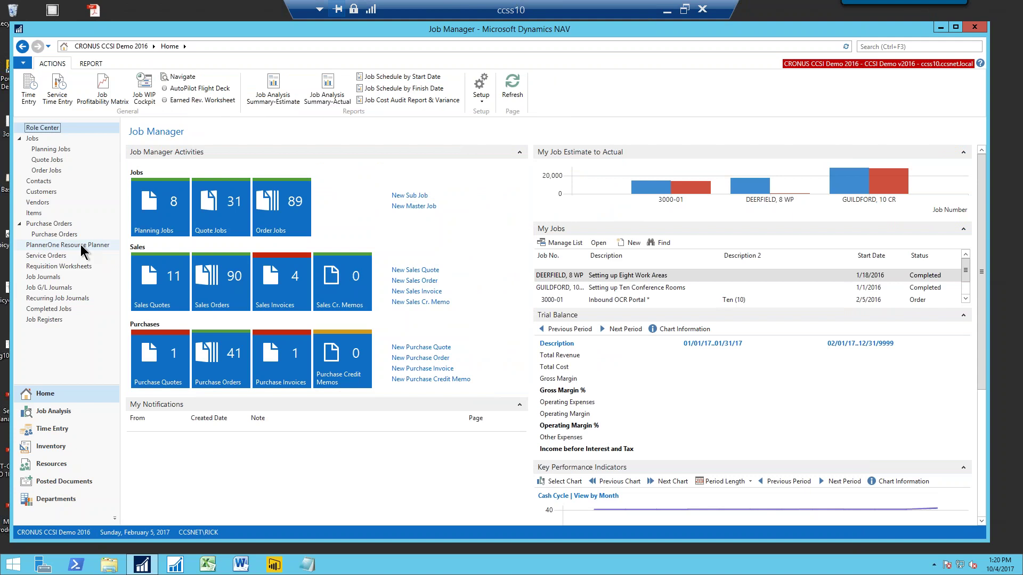
click(59, 245)
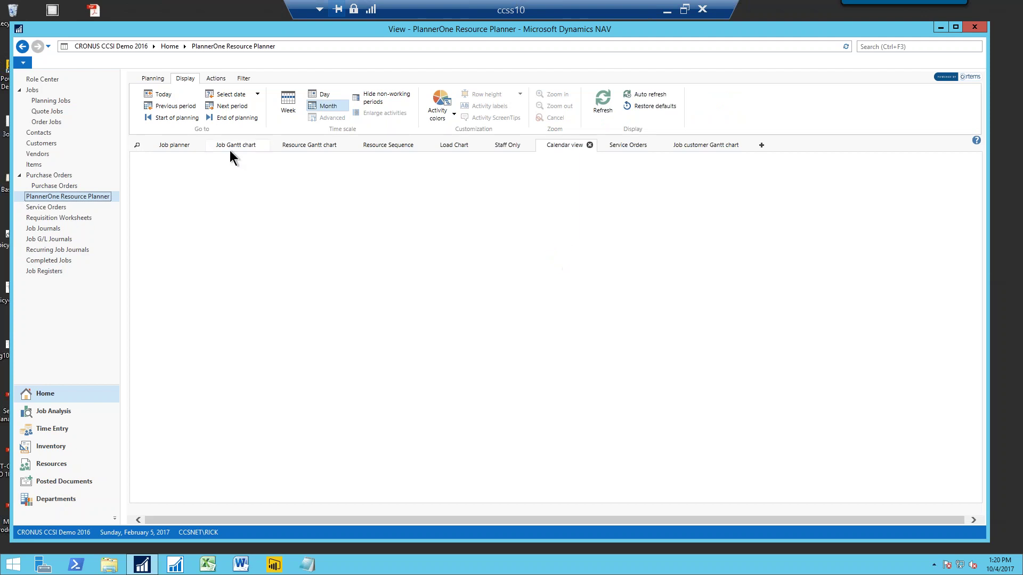
click(179, 149)
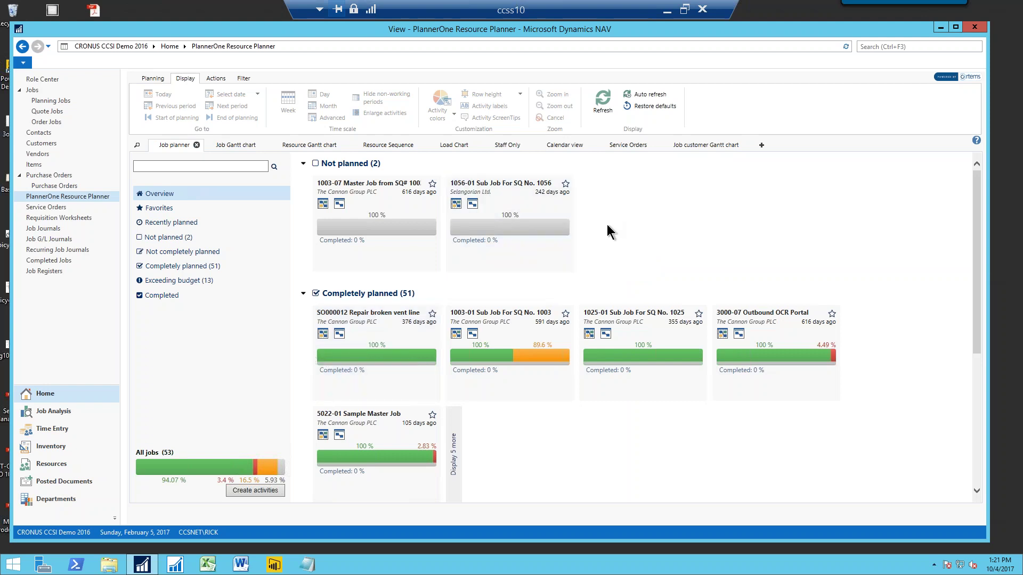
mouse_move(370, 207)
mouse_move(389, 230)
scroll(529, 414, down, 3)
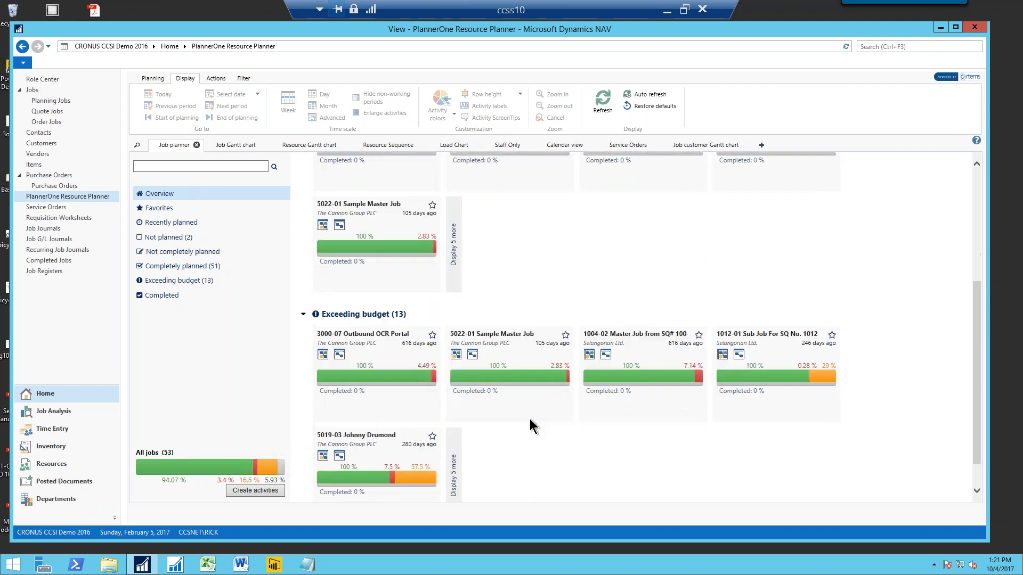
Step: Create activities for the two not planned jobs, 1003-07 Master Job and 1056-01 Sub Job For SQ No. 1056
scroll(529, 418, down, 2)
scroll(551, 442, up, 5)
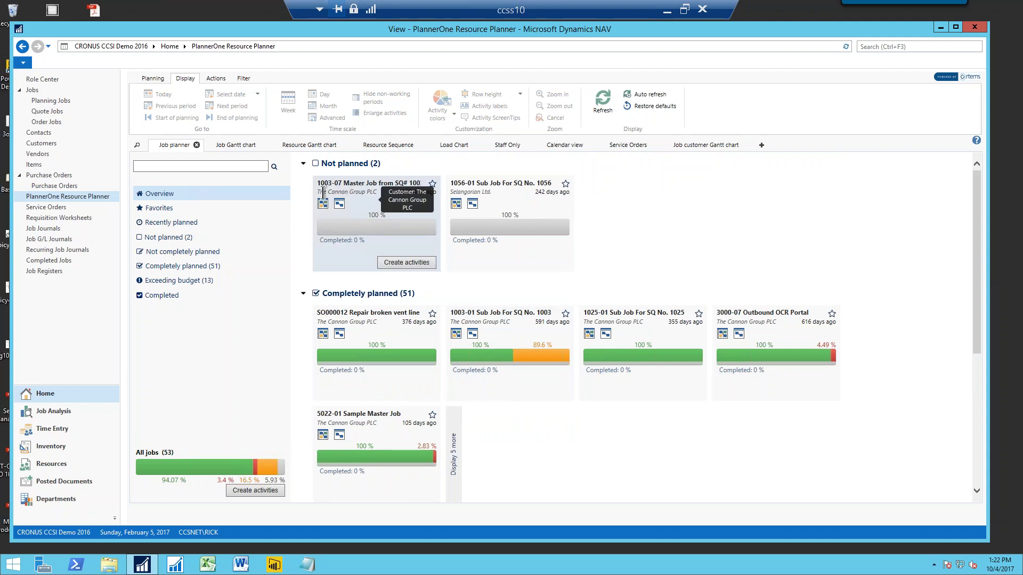
click(401, 264)
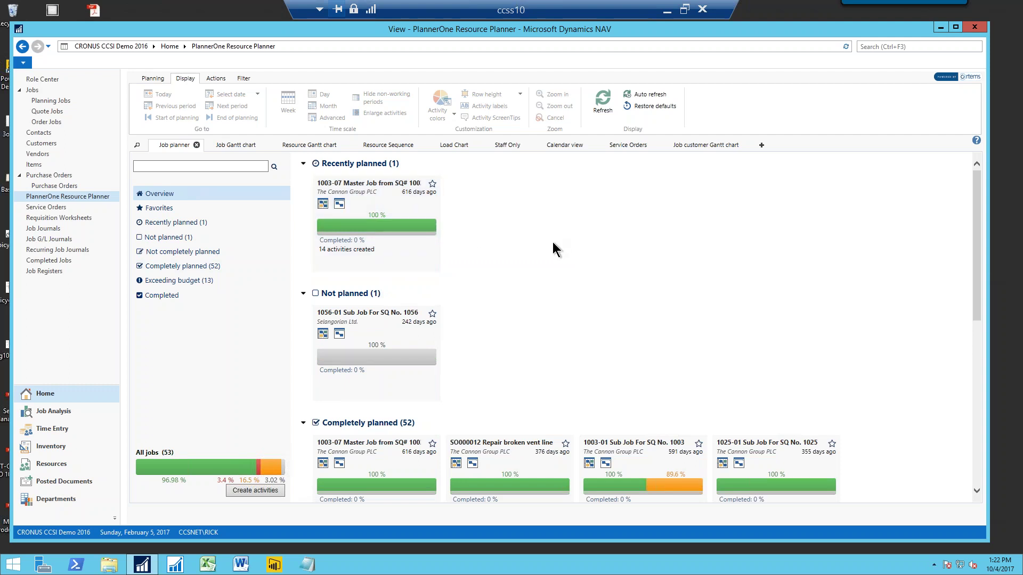
mouse_move(386, 321)
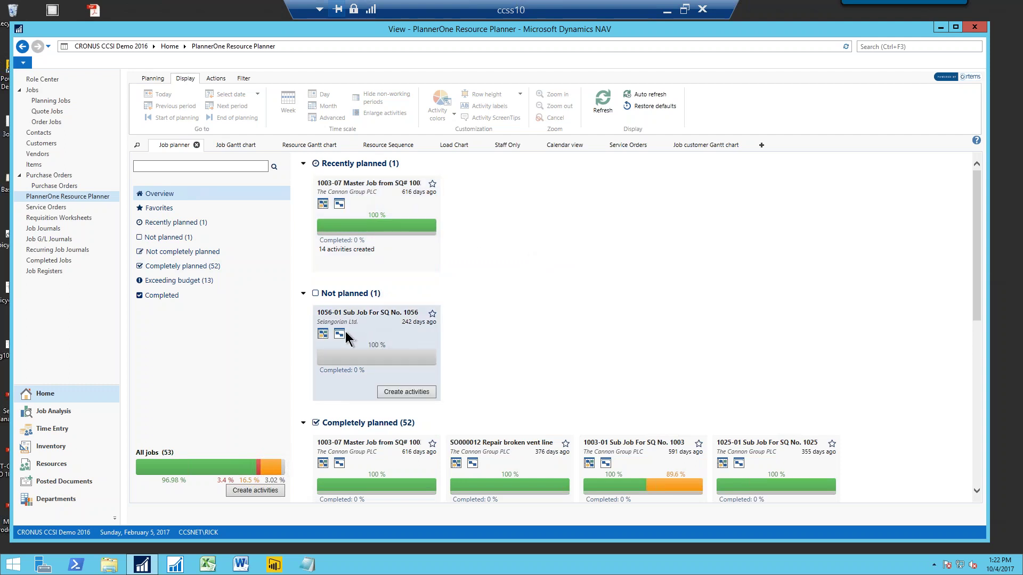
click(406, 392)
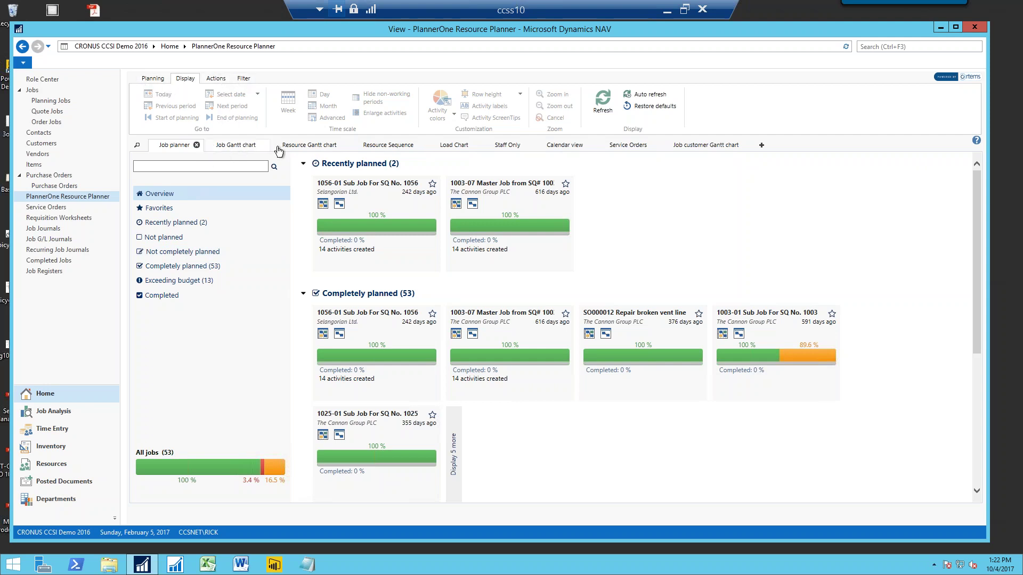
Step: Open the Job Gantt chart and review the job rows around 1003-07 for planned activities
click(235, 145)
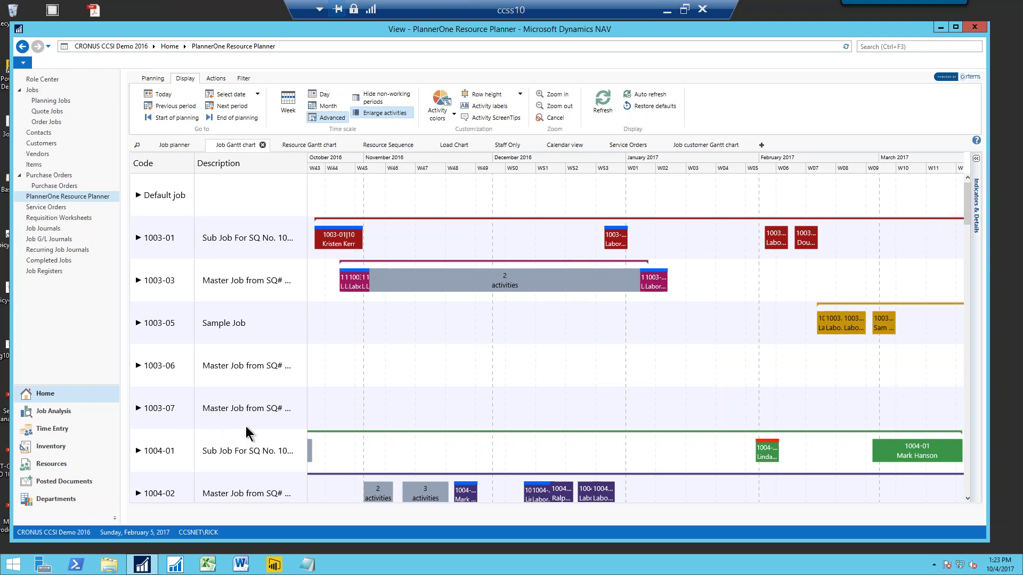
scroll(320, 395, down, 1)
scroll(416, 373, down, 3)
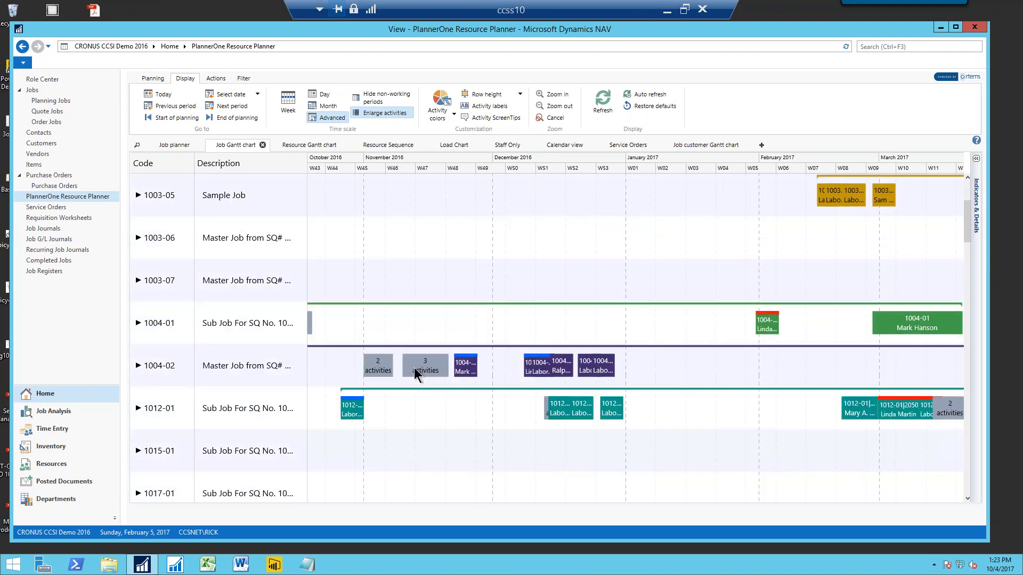
scroll(230, 368, up, 2)
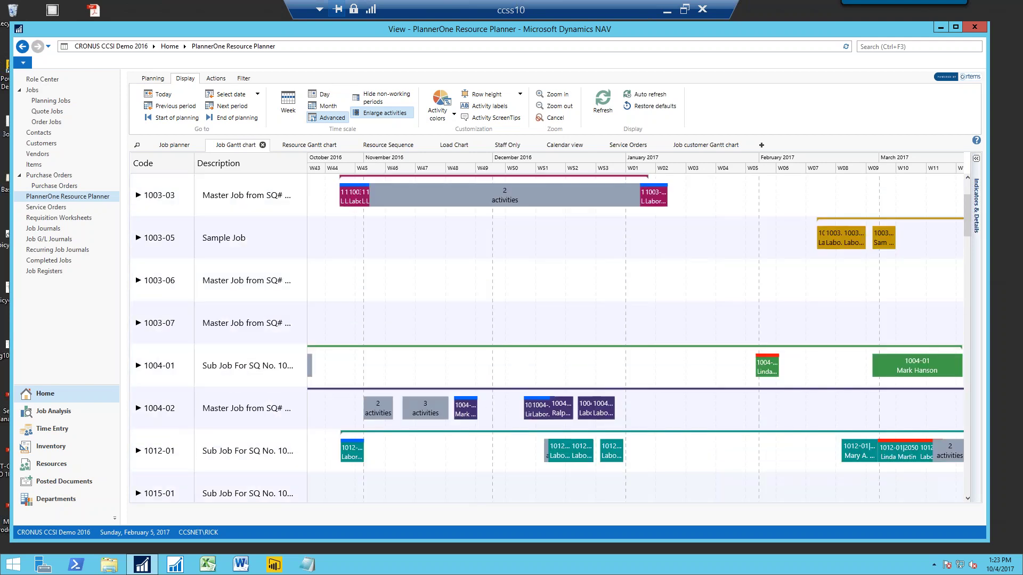
scroll(230, 367, down, 3)
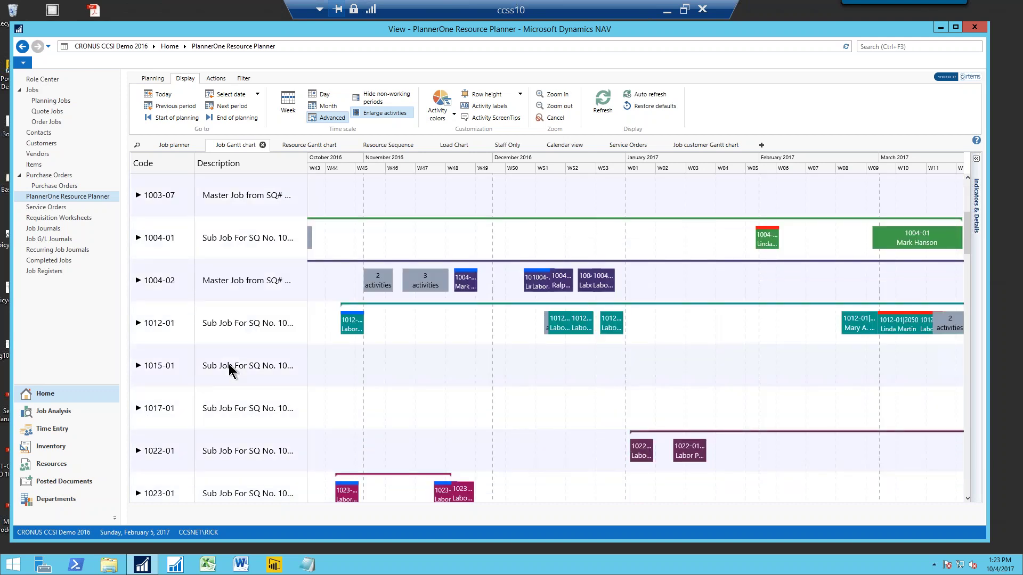
scroll(230, 368, up, 4)
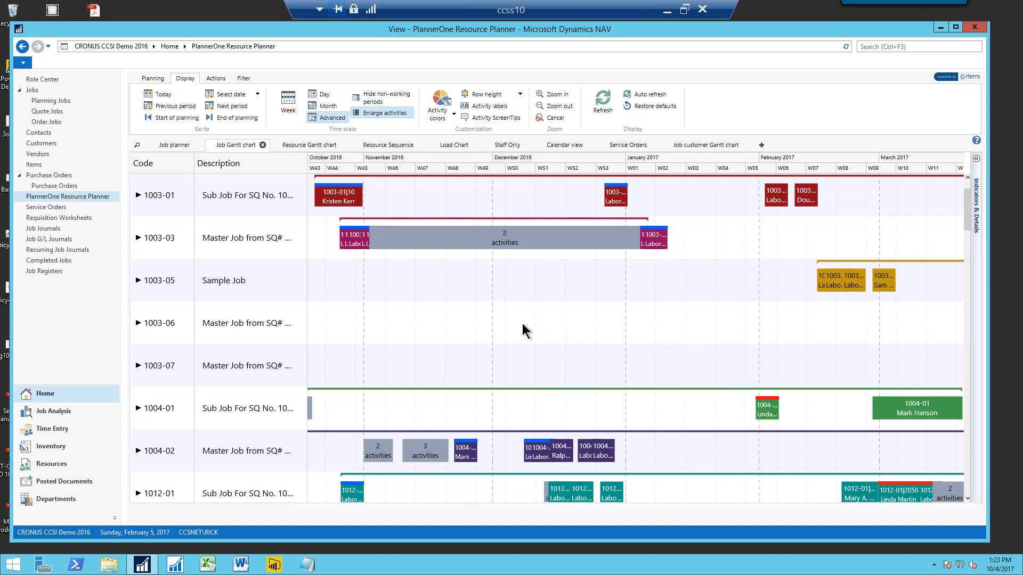
Step: Examine the Job Gantt chart's timeline from late 2016 into 2018 for activities of job 1003-07
scroll(520, 335, down, 1)
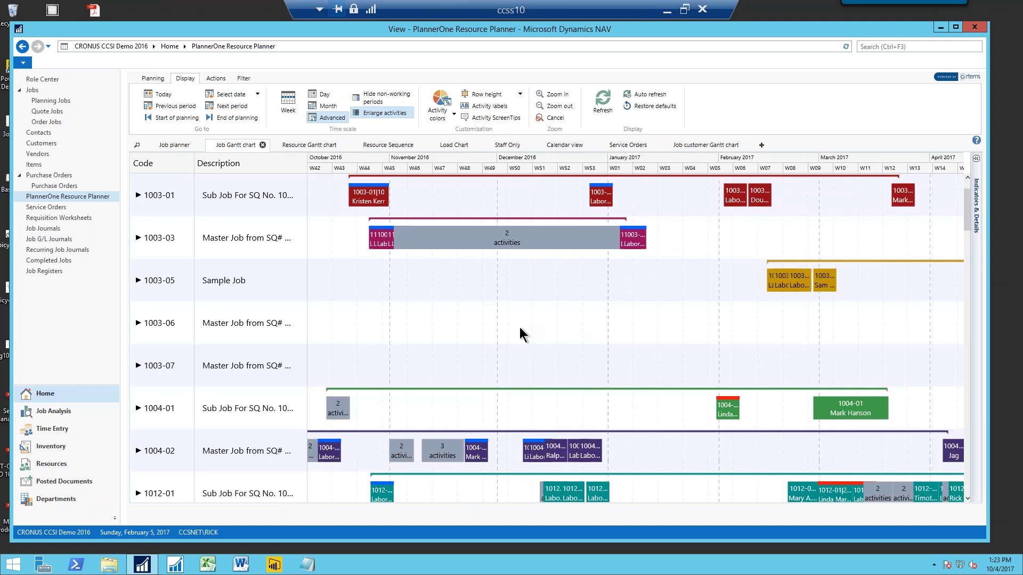
scroll(521, 334, down, 1)
drag(670, 325, 459, 327)
drag(538, 344, 261, 341)
drag(679, 344, 396, 344)
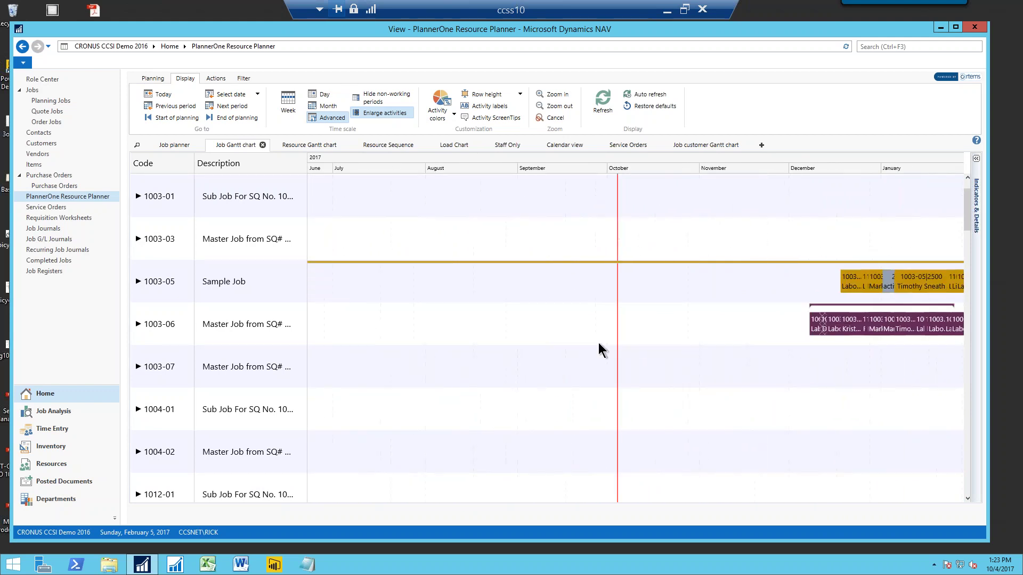
drag(708, 350, 456, 349)
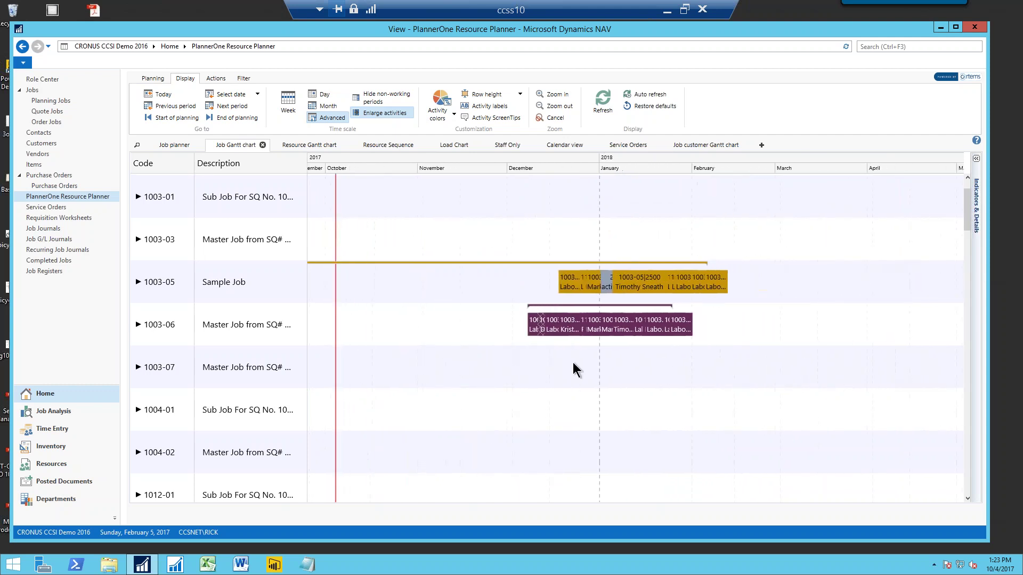
drag(645, 364, 732, 373)
drag(322, 364, 957, 369)
drag(561, 372, 798, 376)
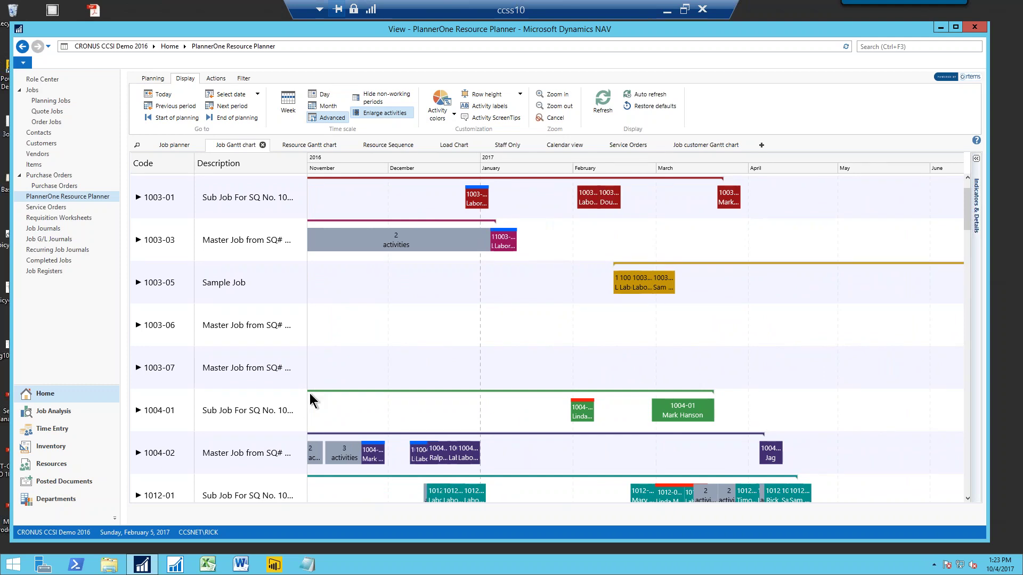
drag(495, 363, 590, 366)
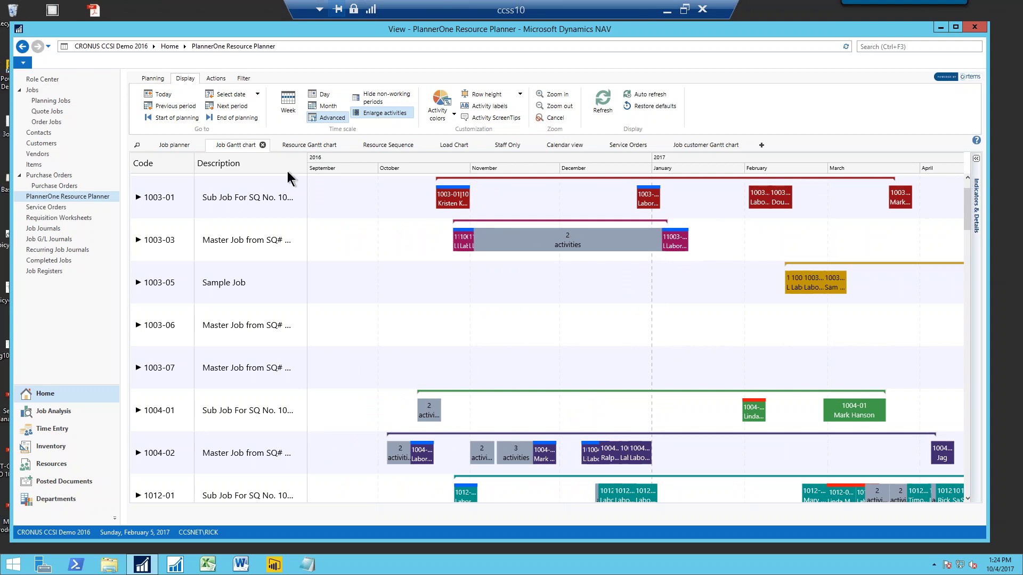
Step: Try the Month and Day time scales on the Job Gantt chart, and leave the chart on Month
click(323, 107)
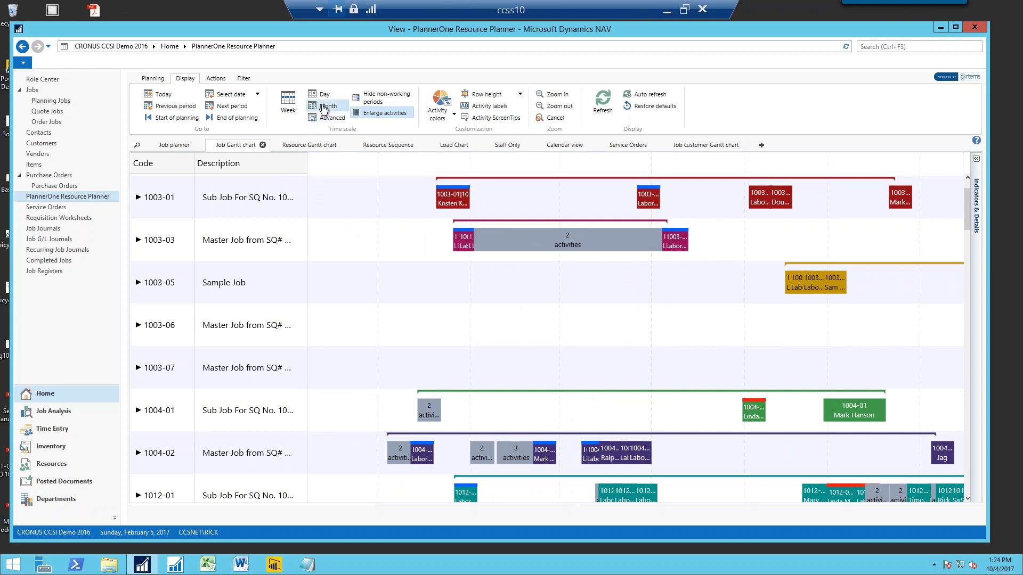
drag(772, 275, 452, 269)
drag(735, 287, 486, 286)
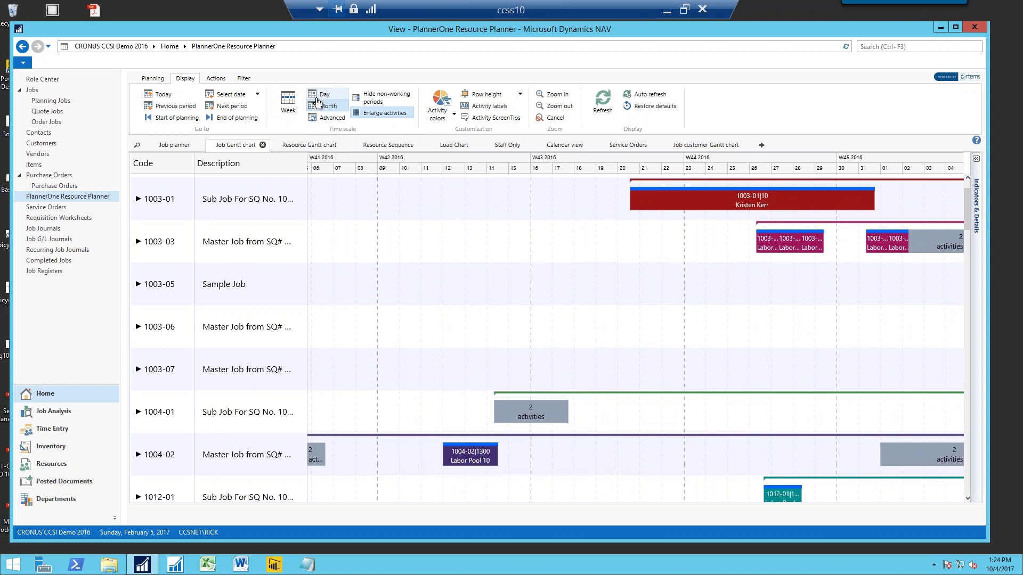
click(322, 95)
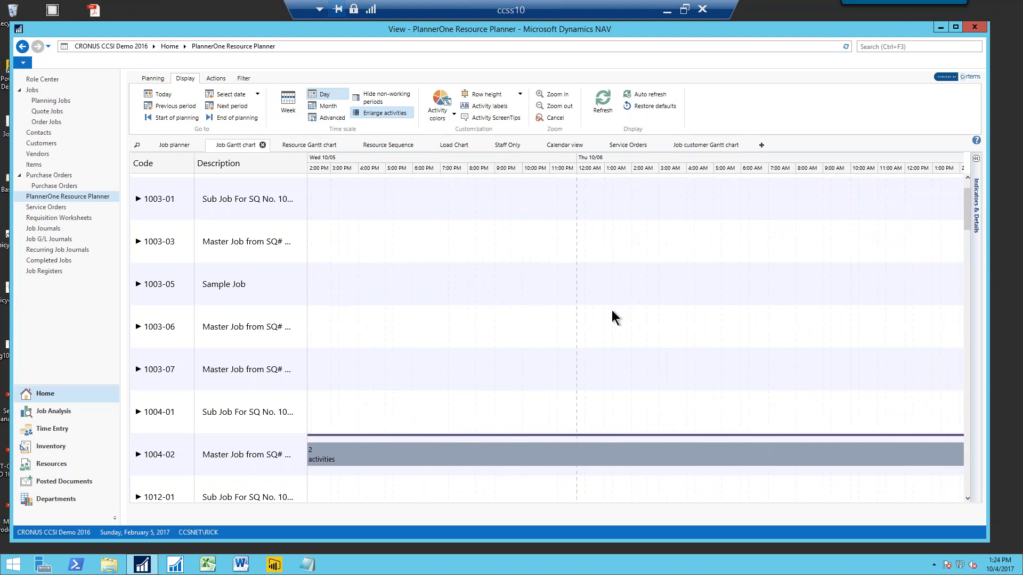
scroll(613, 319, down, 3)
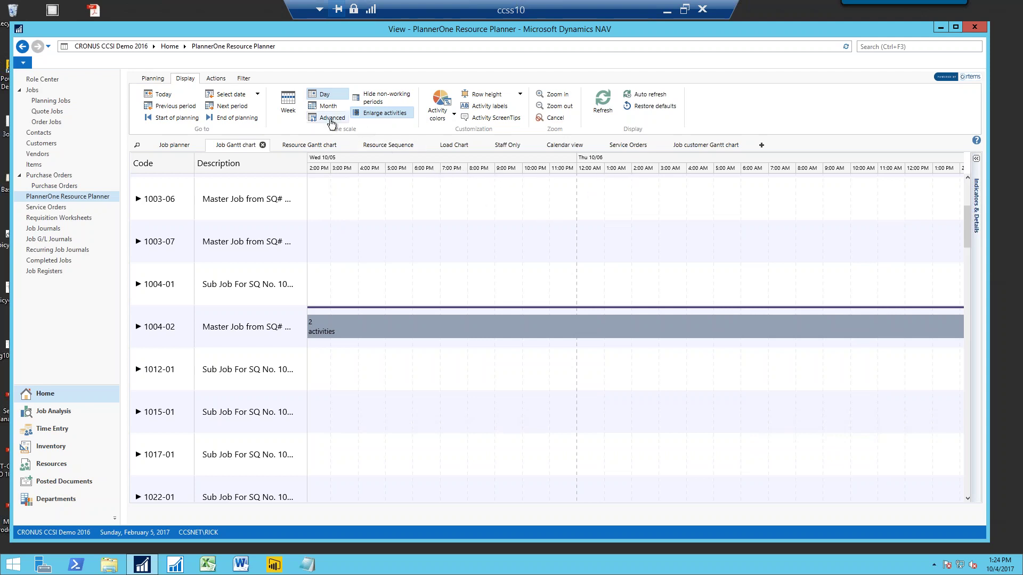
click(326, 107)
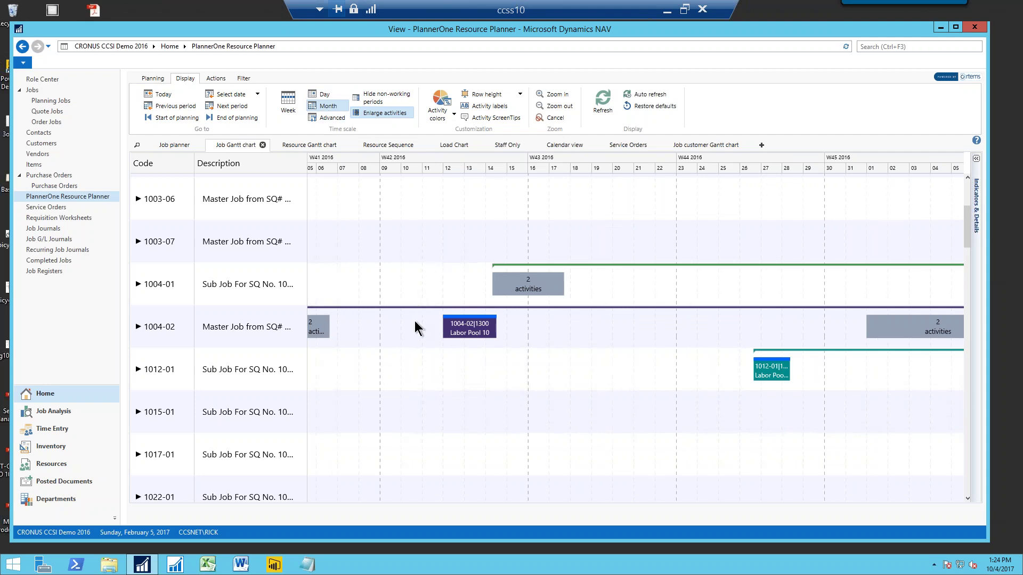
drag(401, 327, 585, 327)
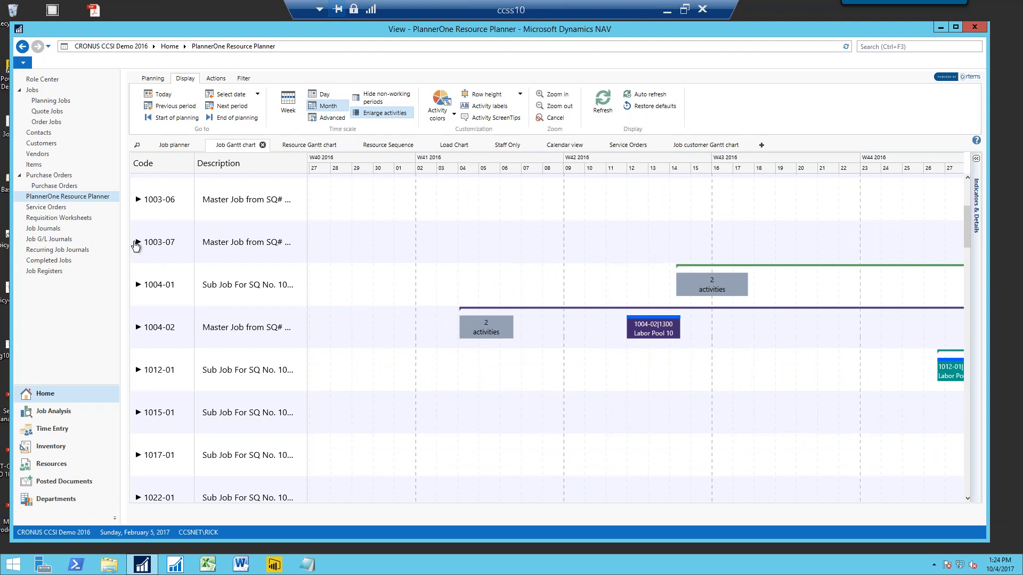
Step: Expand job 1003-07 in the Job Gantt chart to list its job tasks
click(137, 243)
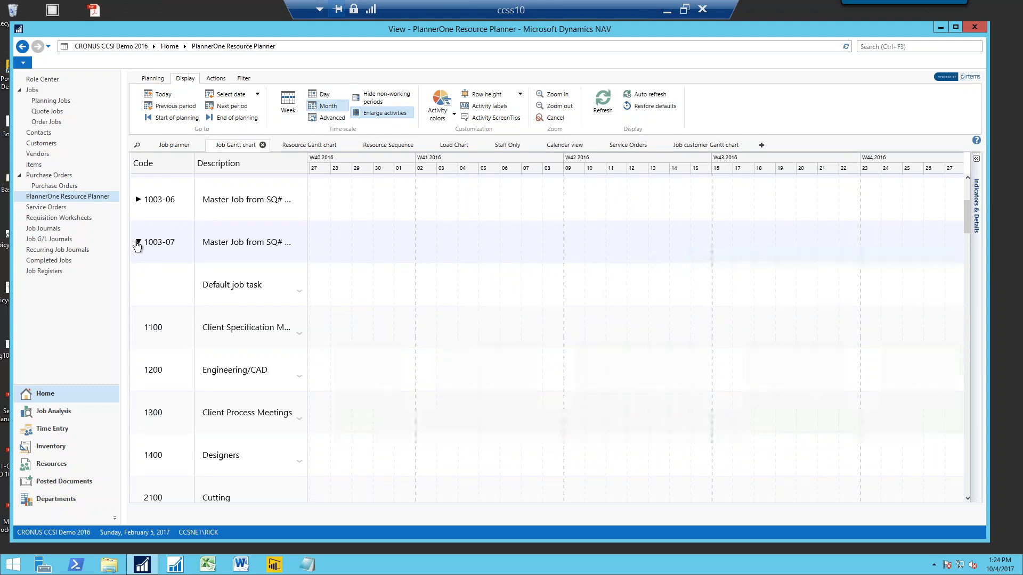
scroll(369, 315, down, 3)
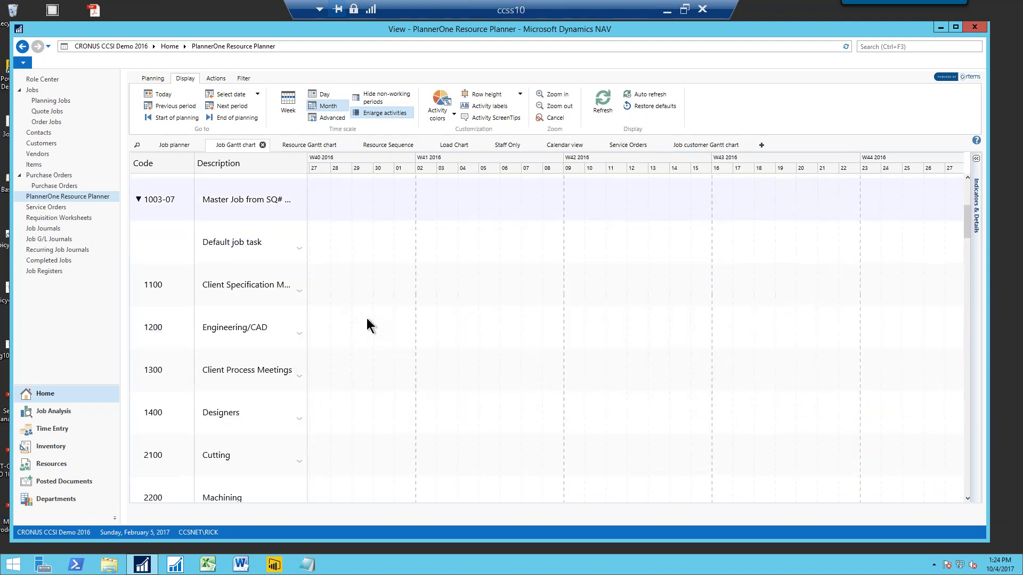
scroll(474, 304, down, 3)
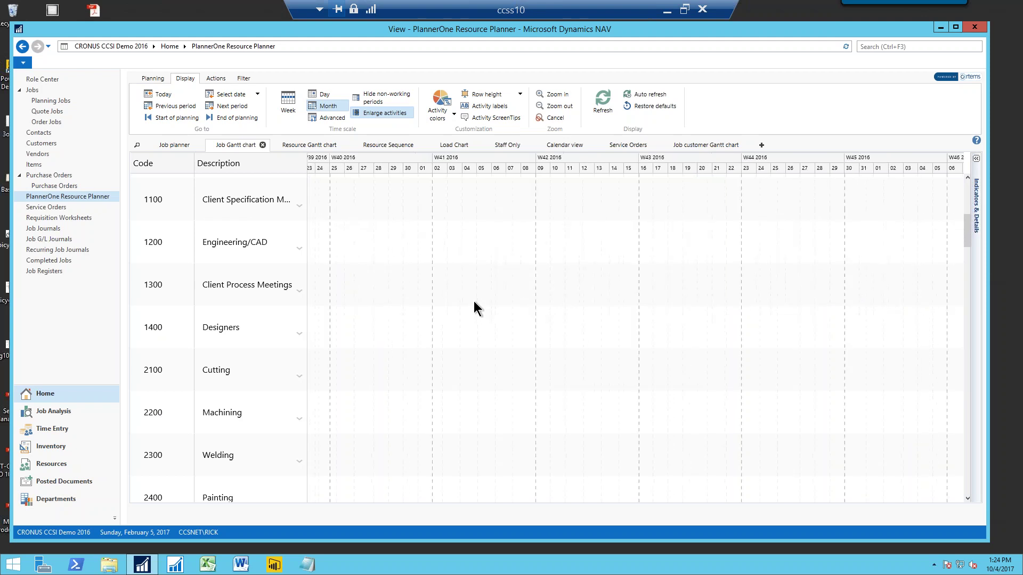
Step: Search the timeline from 2016 to early 2019 for the task activities of job 1003-07
scroll(474, 302, down, 3)
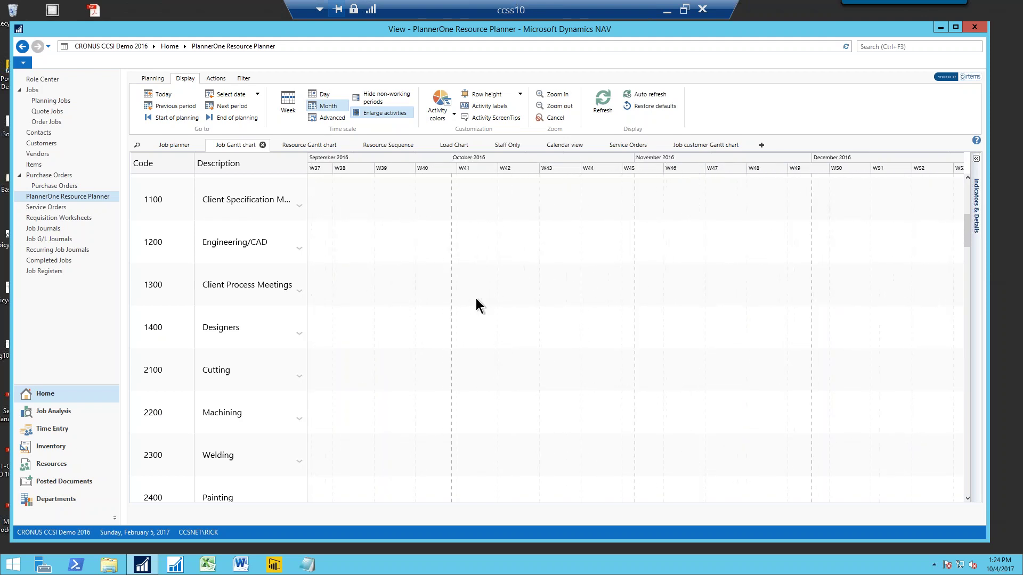
scroll(505, 309, down, 2)
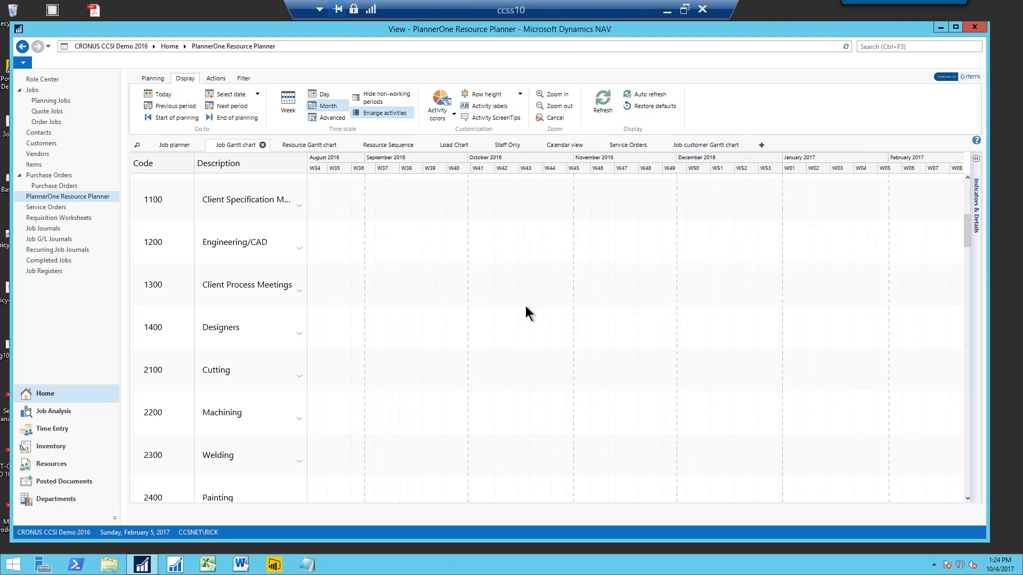
scroll(699, 303, down, 2)
drag(775, 305, 288, 317)
drag(714, 327, 415, 334)
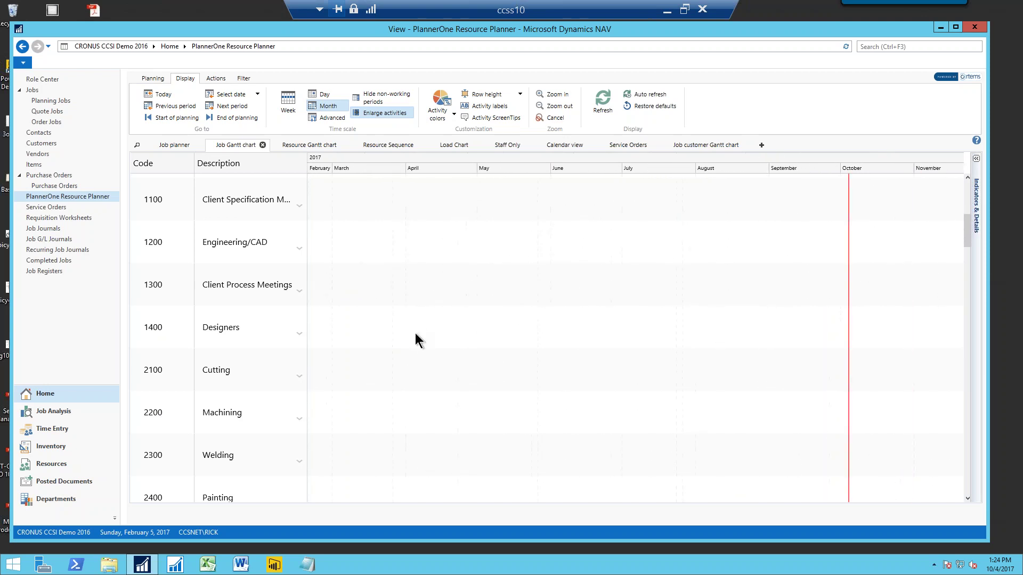
drag(859, 325, 526, 334)
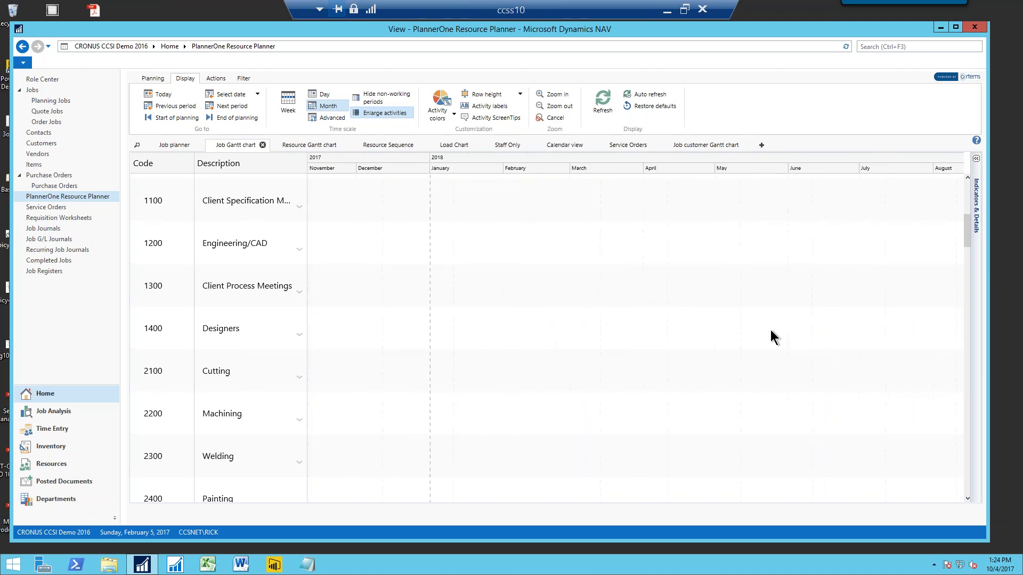
drag(776, 338, 506, 338)
drag(840, 323, 548, 322)
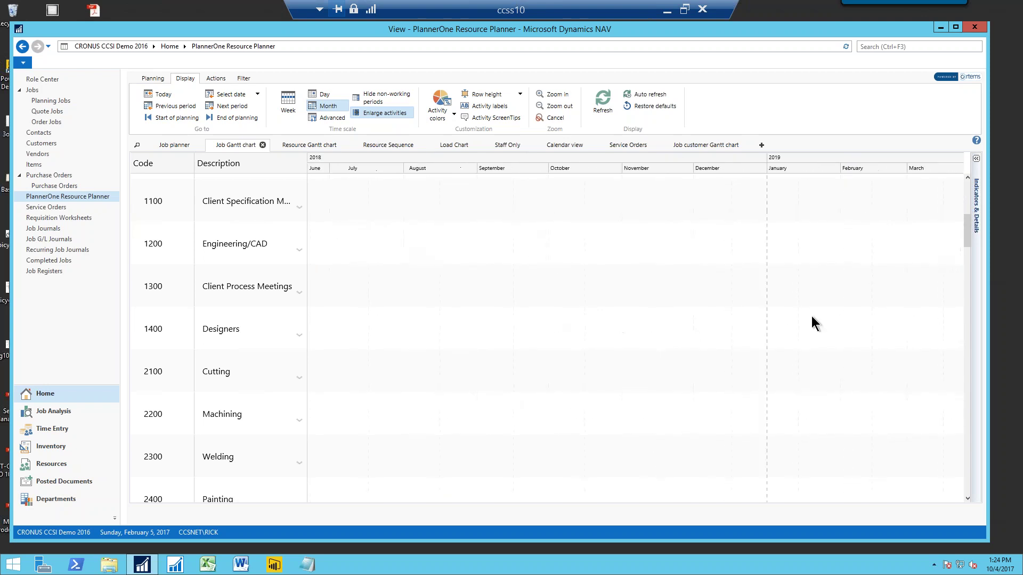
drag(405, 350, 776, 344)
drag(430, 329, 886, 336)
scroll(753, 330, down, 1)
scroll(753, 331, down, 1)
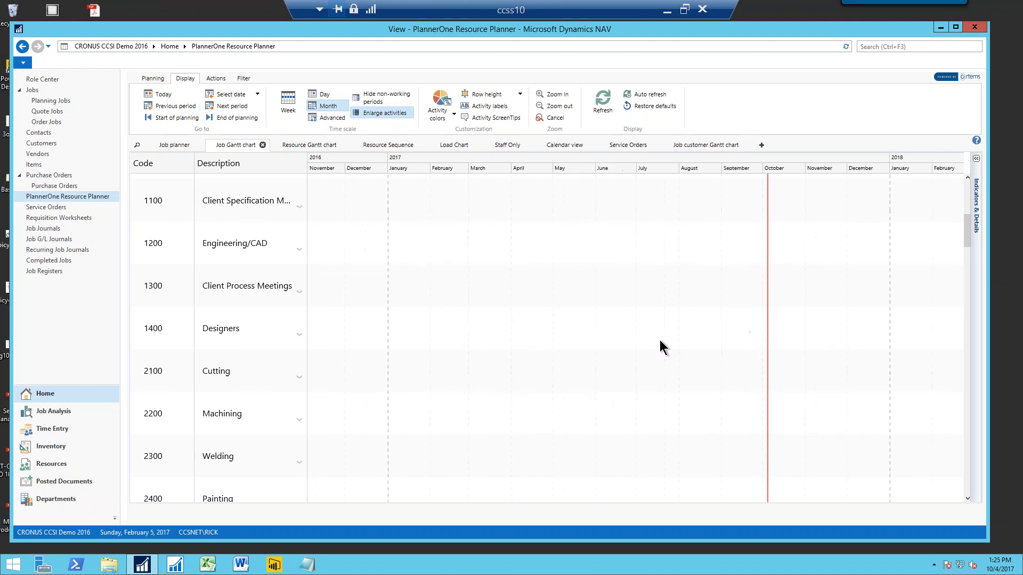
drag(513, 337, 613, 338)
Step: Go to the start of planning and examine job 1003-07's linked task activities across December 2015 and January 2016 at daily detail
click(176, 118)
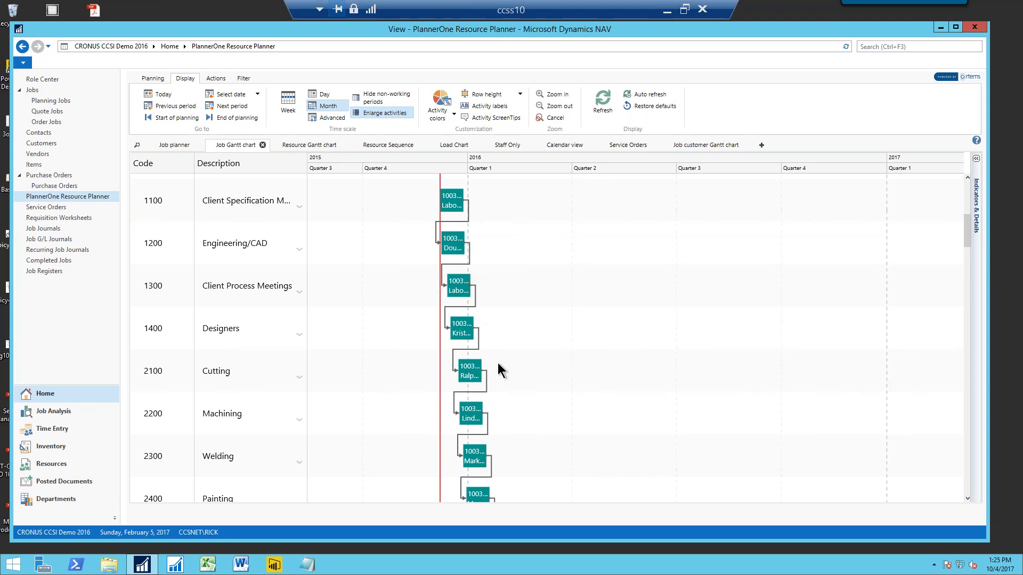
scroll(544, 296, up, 1)
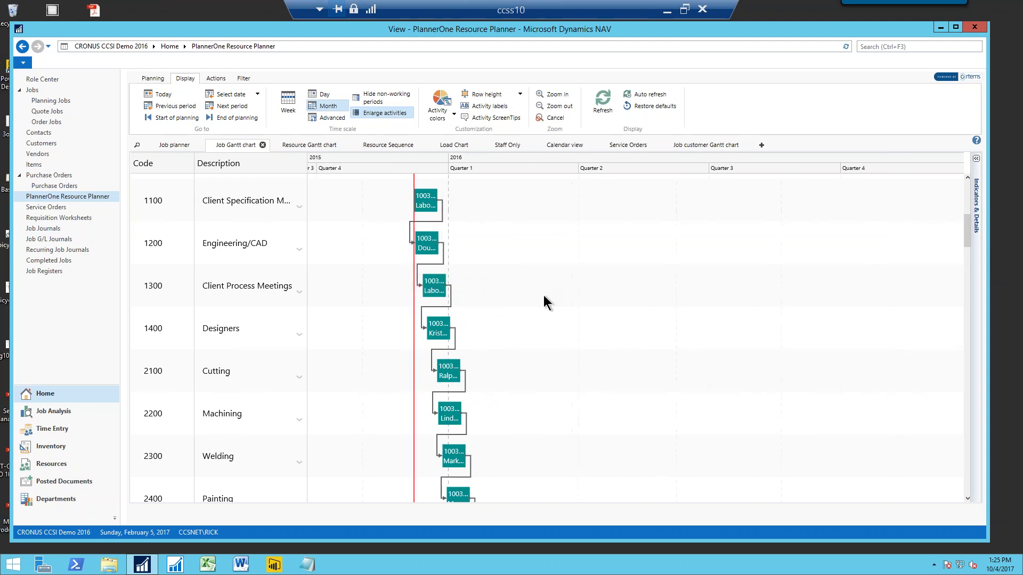
scroll(542, 294, up, 1)
scroll(533, 304, up, 3)
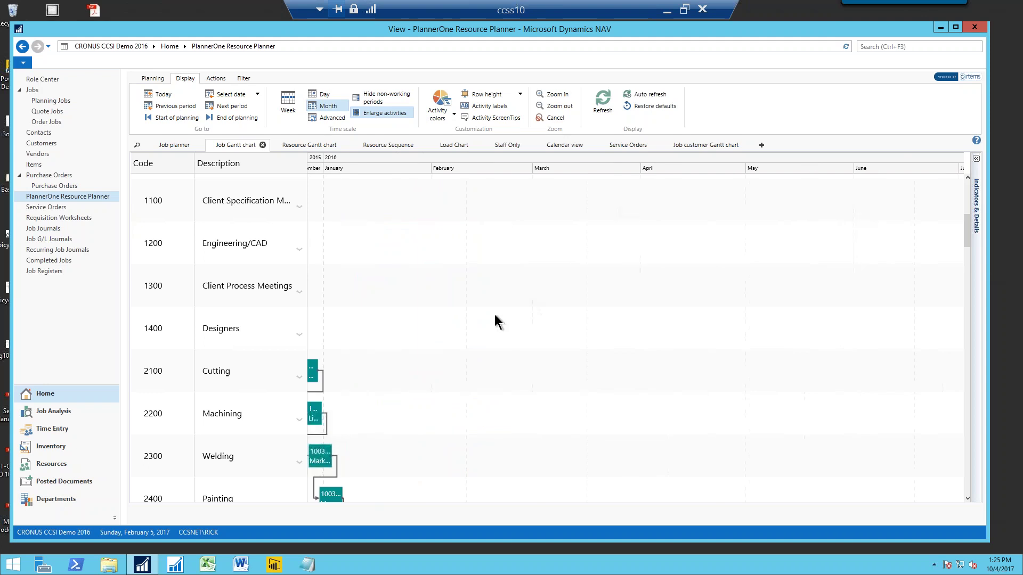
drag(452, 311, 778, 318)
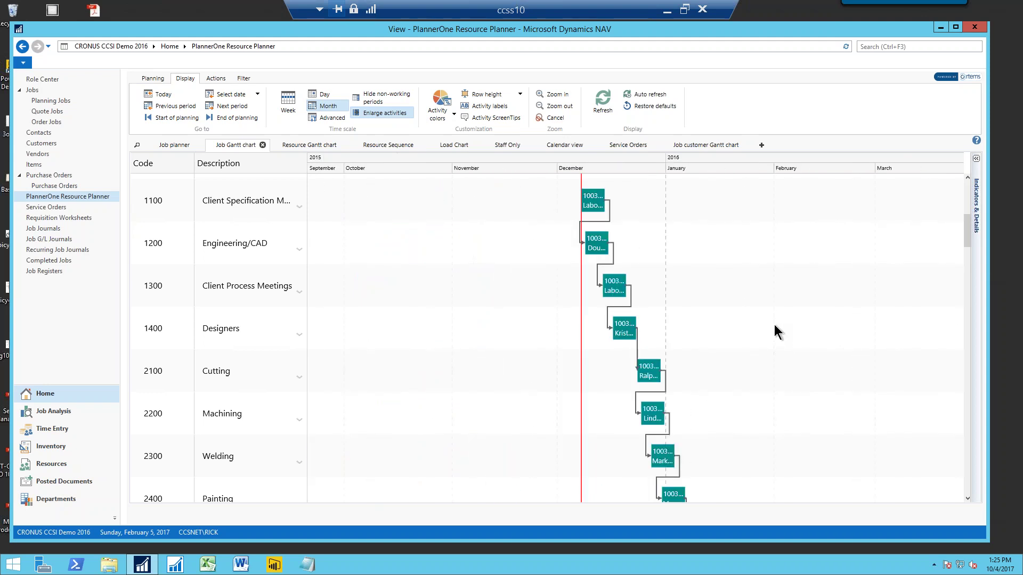
scroll(773, 326, up, 1)
scroll(767, 333, up, 1)
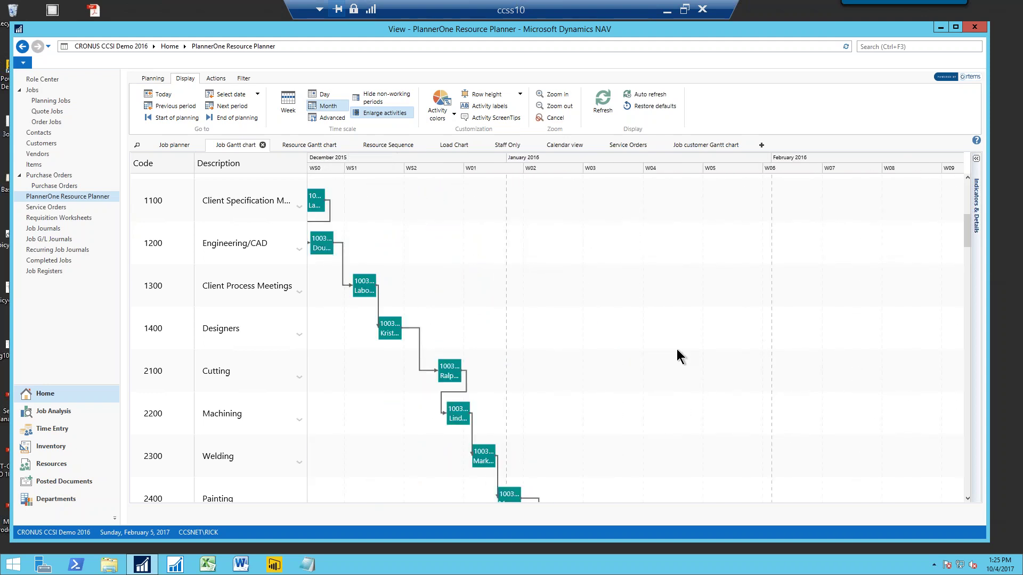
scroll(677, 350, up, 1)
drag(551, 364, 877, 348)
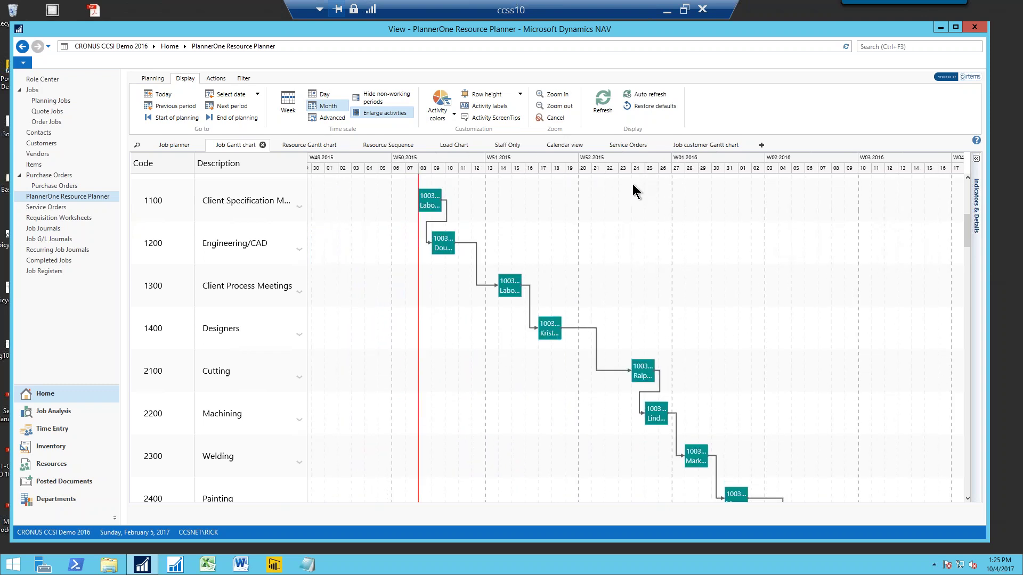
Step: Collapse job 1003-07 in the Job Gantt chart and review its activities on the job row from December 2015 through January 2016
scroll(599, 225, down, 1)
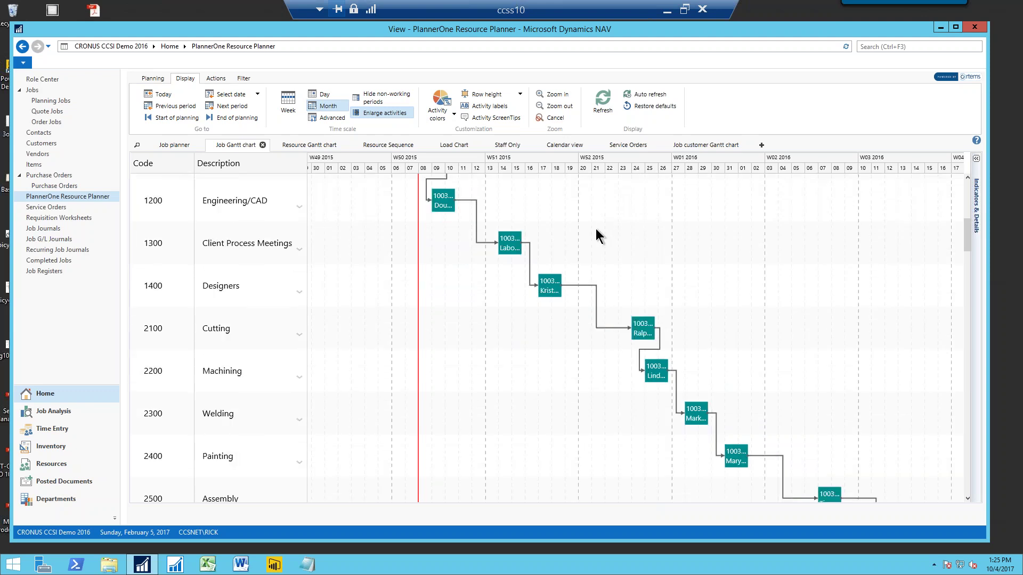
scroll(595, 227, up, 3)
scroll(594, 228, up, 1)
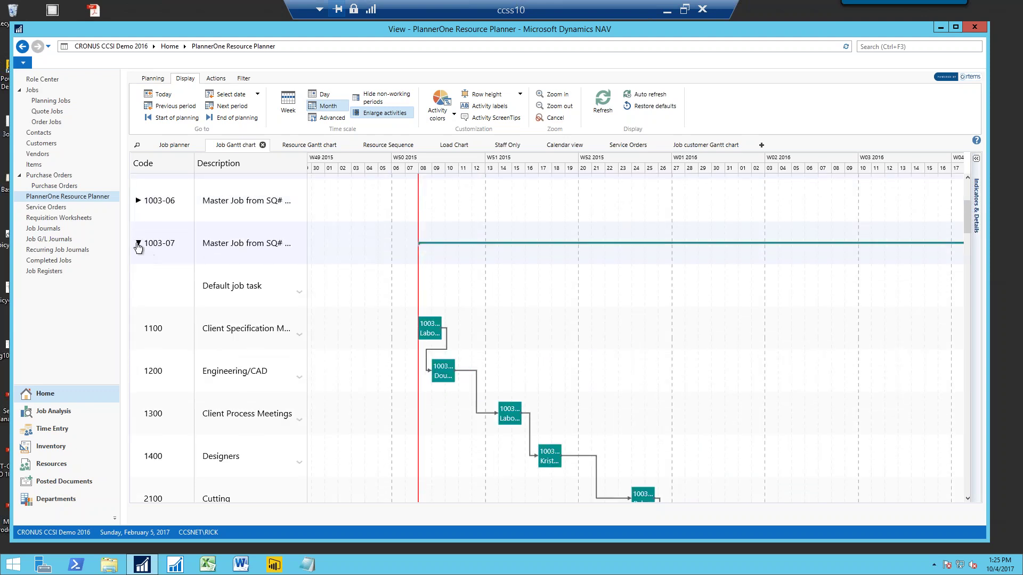
click(137, 244)
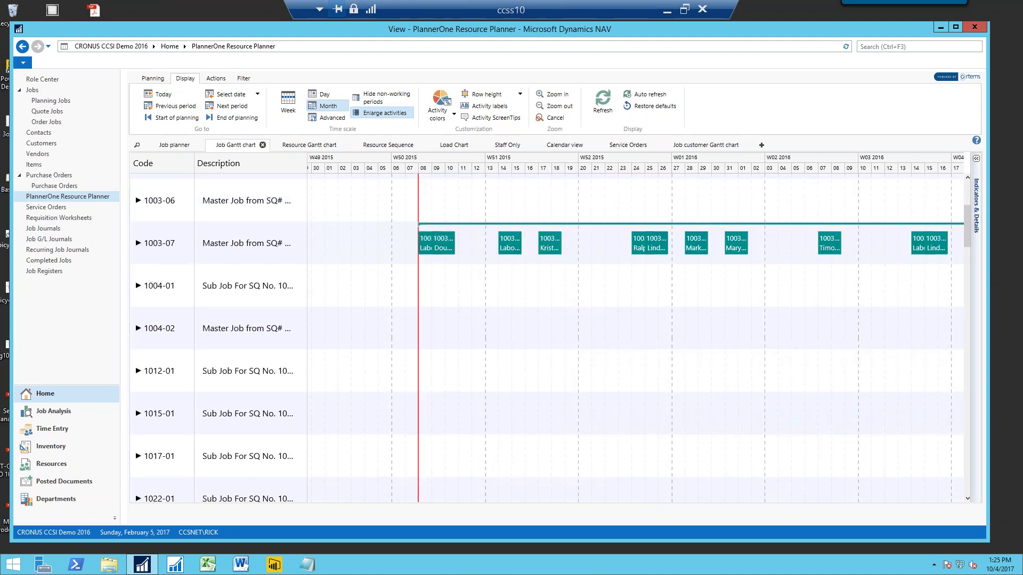
drag(474, 341, 661, 341)
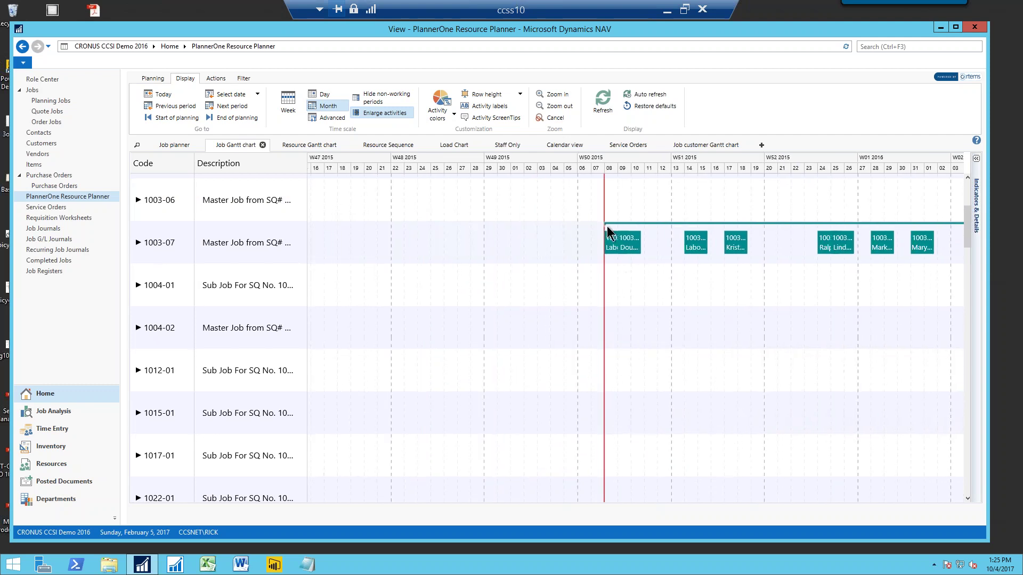
drag(734, 330, 479, 331)
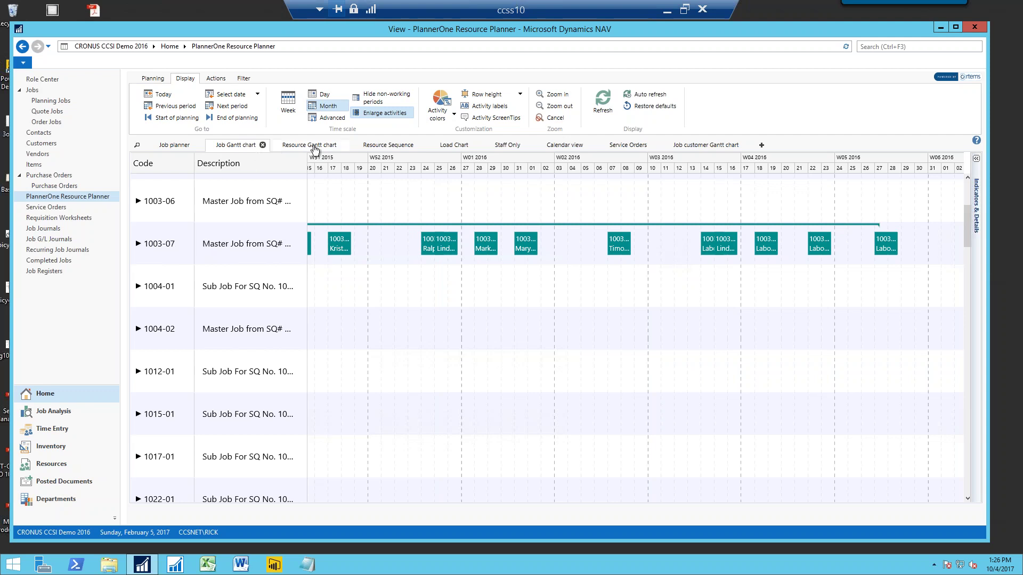
Step: Open the Resource Gantt chart and examine the activities of the Developers, Labor, Machines, Painters and Staff resources in early 2017
click(314, 146)
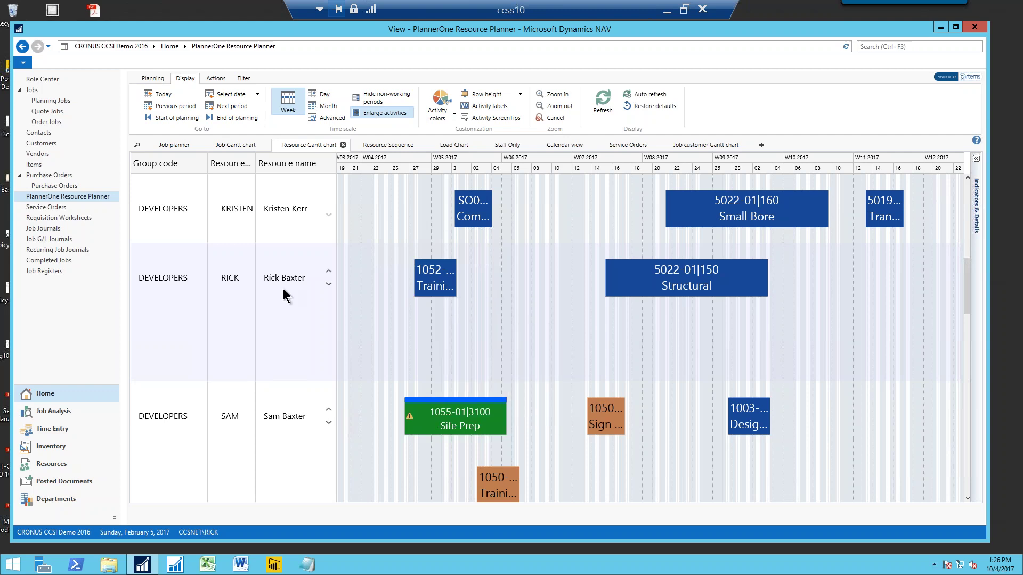
scroll(298, 362, down, 5)
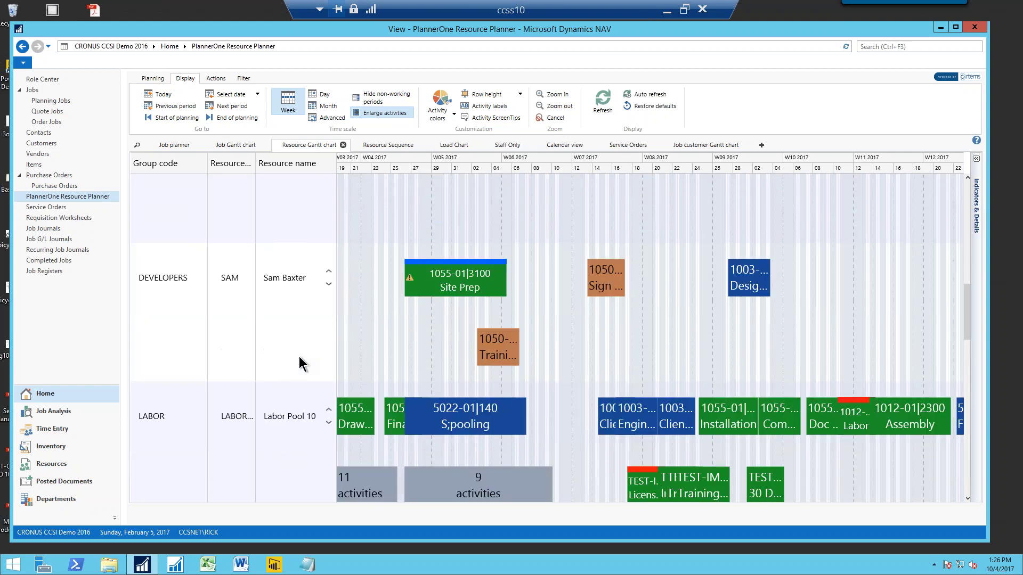
scroll(300, 359, down, 2)
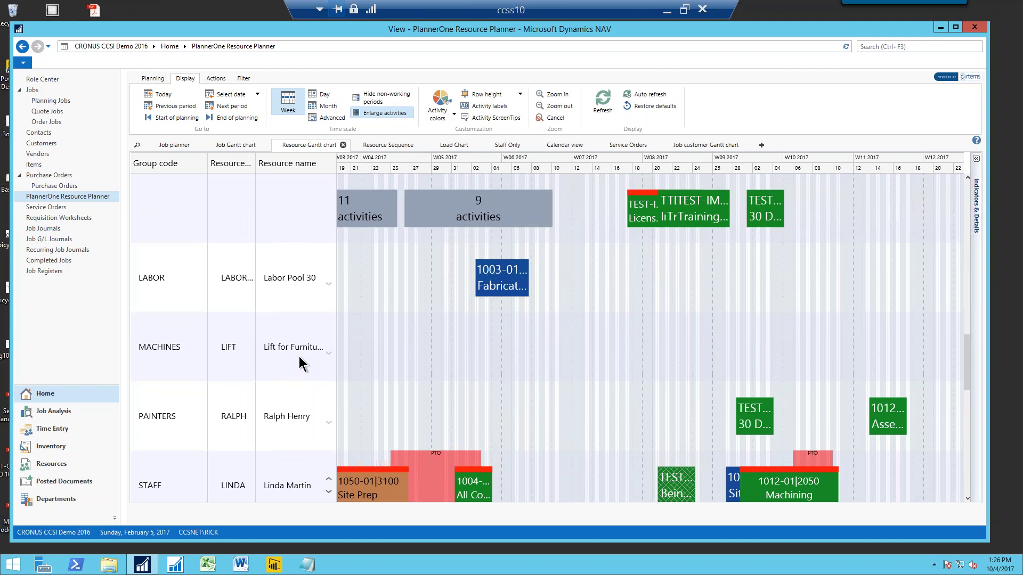
scroll(299, 364, down, 1)
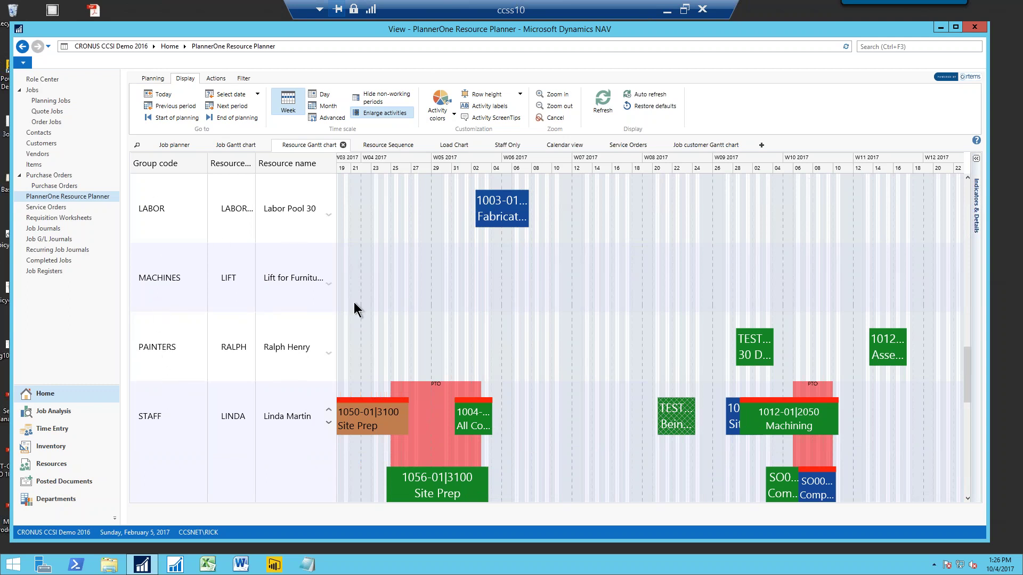
drag(555, 334, 495, 335)
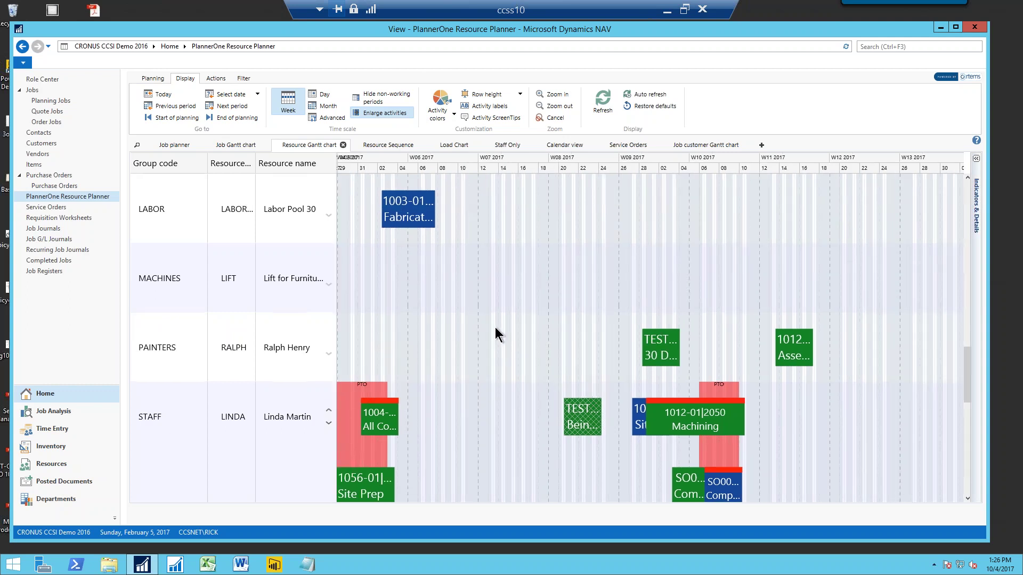
click(665, 352)
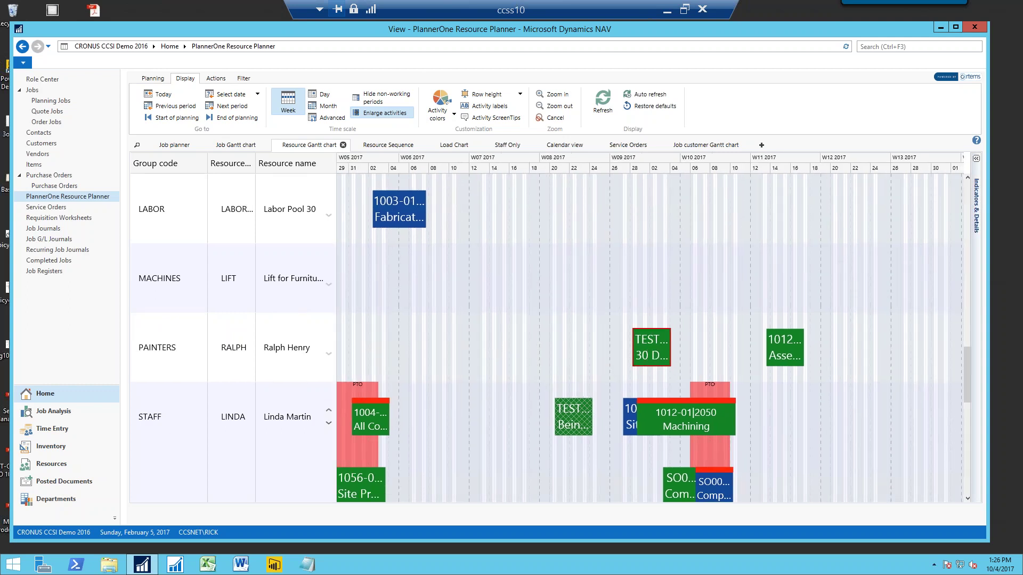
click(783, 350)
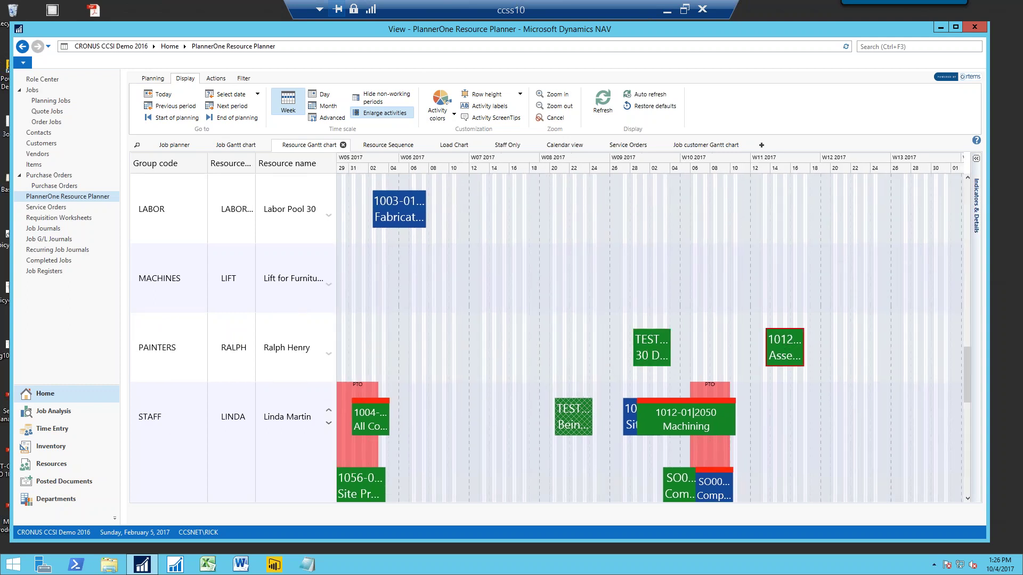
Step: Move Labor Pool 30's Fabrication activity 1003-01|20 to start on February 14, 2017
click(409, 220)
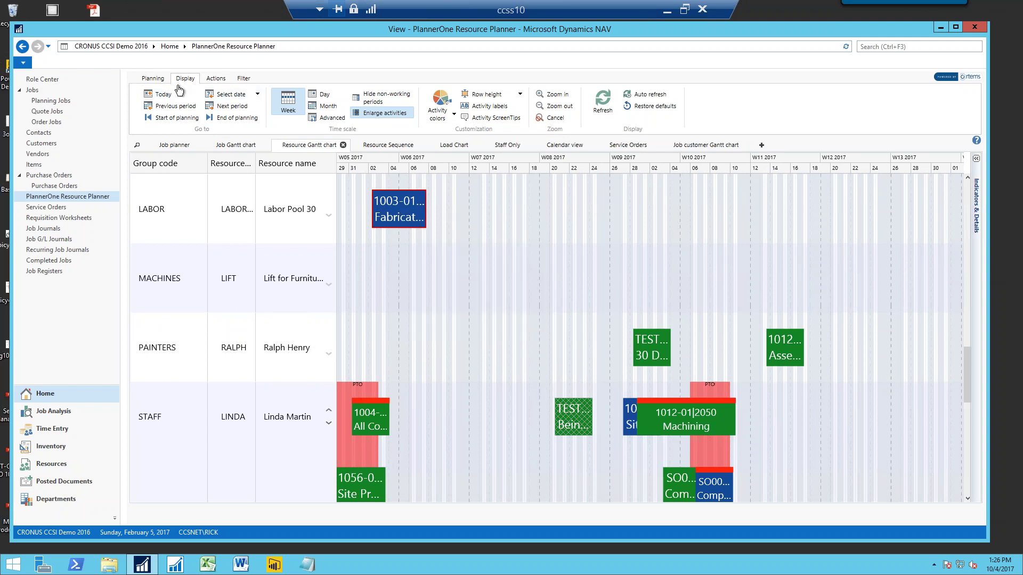
click(216, 79)
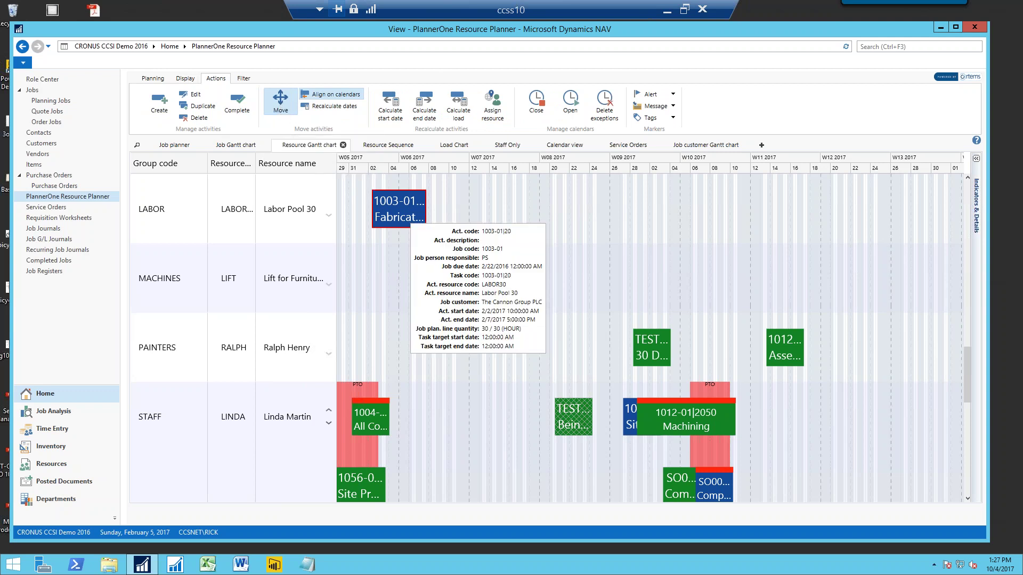
drag(410, 218, 529, 216)
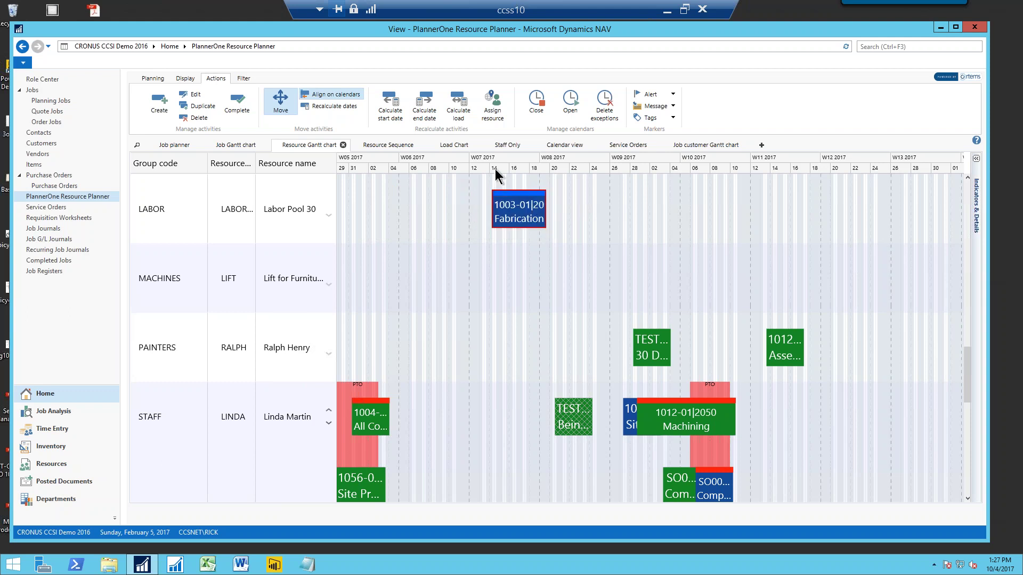
mouse_move(495, 223)
Step: Move the painter's activity TEST-IMP-01|270 to February 14, 2017 and reassign it to the first Staff resource listed below the painter
drag(647, 350, 515, 349)
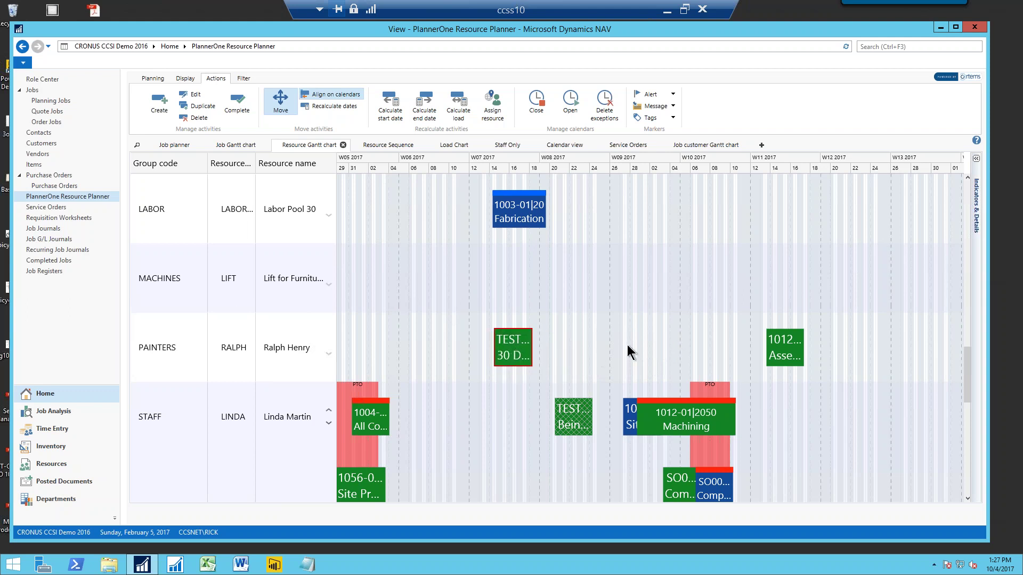
mouse_move(514, 349)
scroll(431, 423, down, 1)
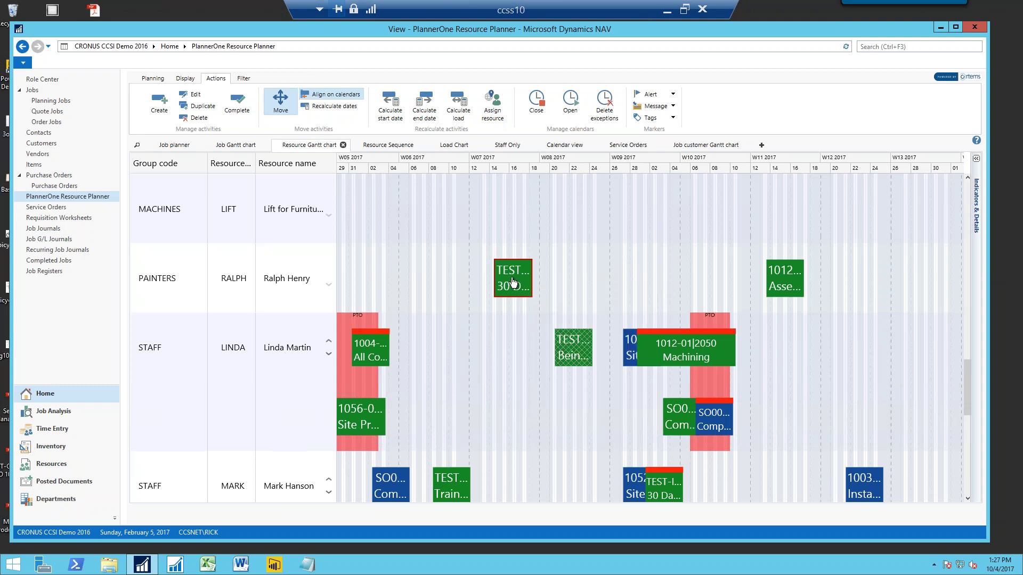
drag(513, 282, 508, 345)
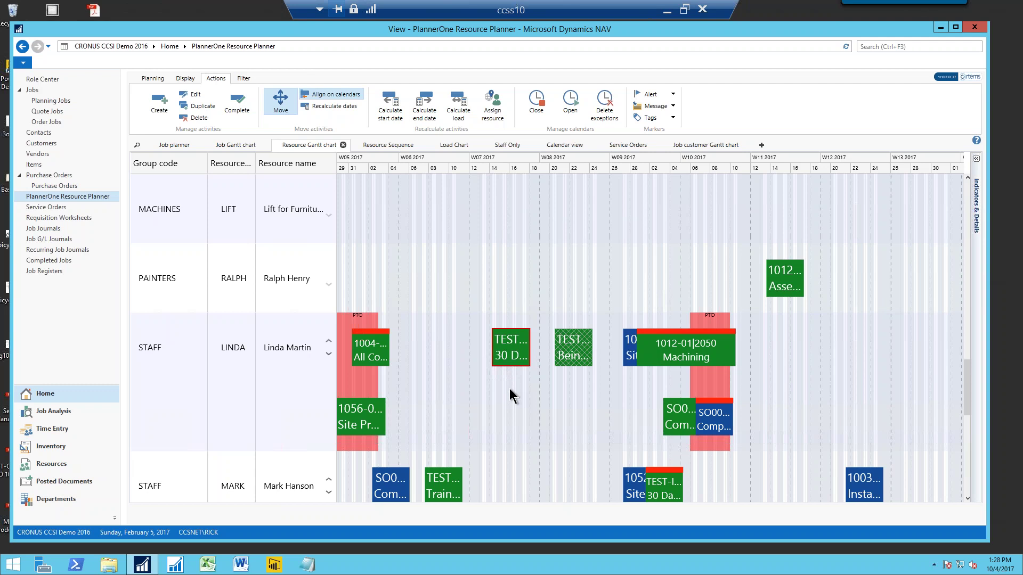
scroll(509, 389, up, 1)
scroll(509, 395, up, 1)
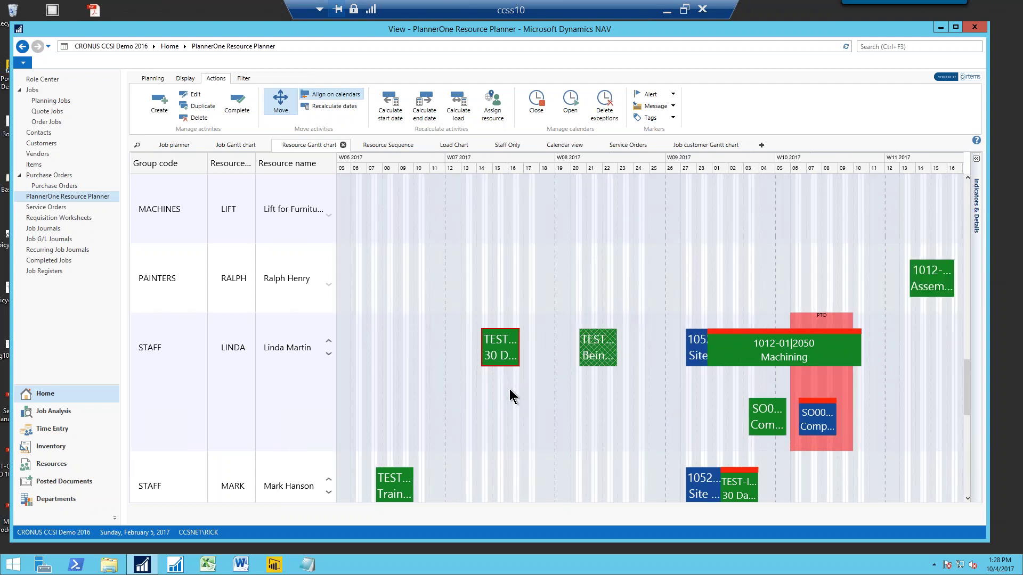
scroll(510, 397, up, 1)
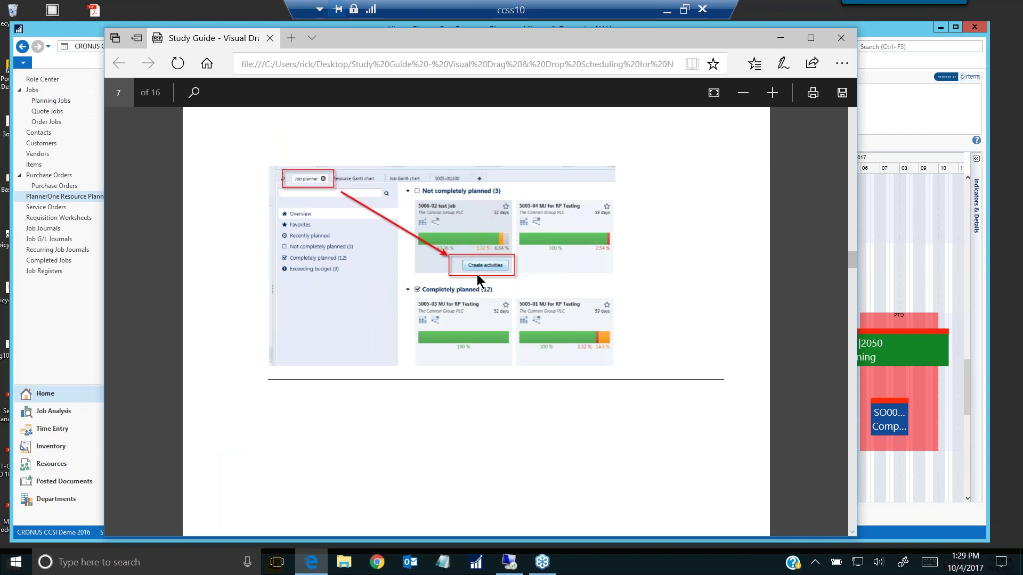
Step: Read Step 3 of the study guide on approving dates or moving activities, including the notes on the Working Plan
scroll(480, 291, down, 10)
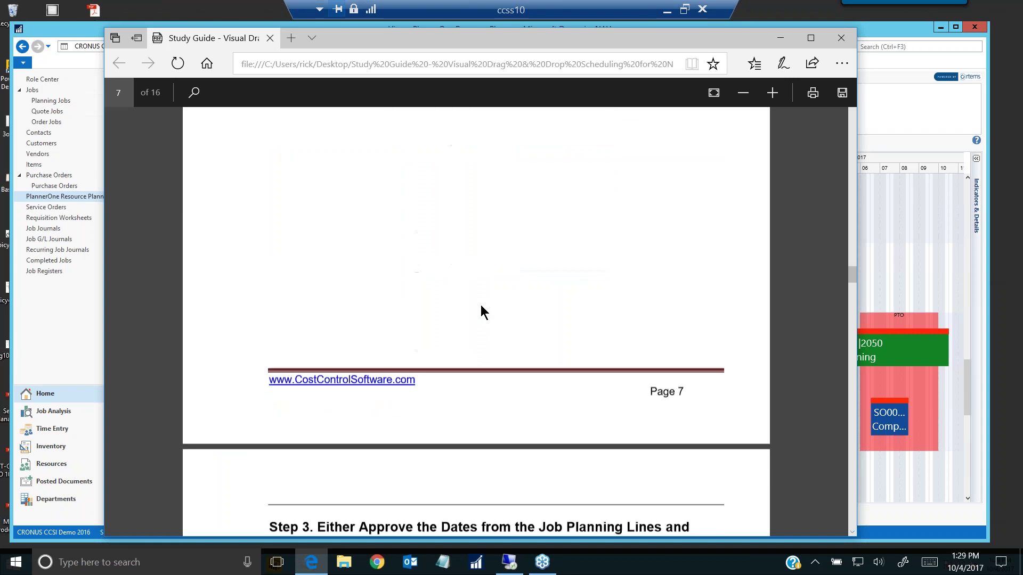
scroll(481, 305, down, 3)
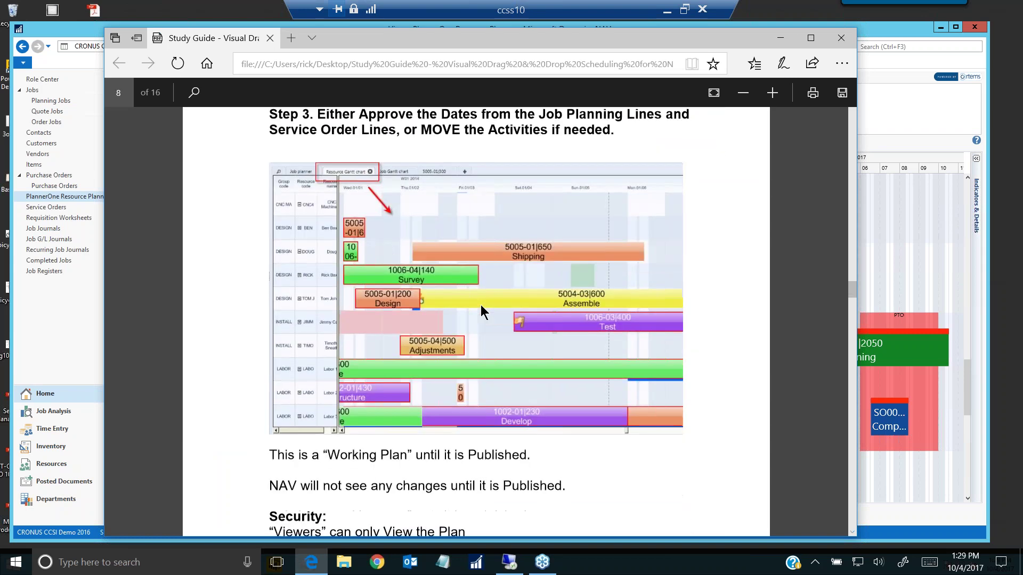
scroll(481, 305, up, 3)
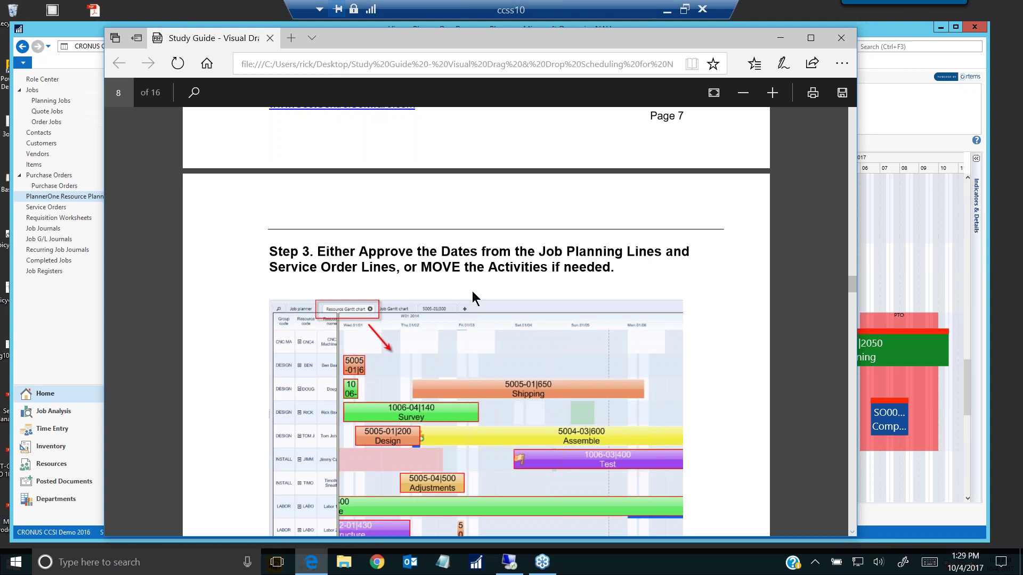
scroll(477, 297, down, 3)
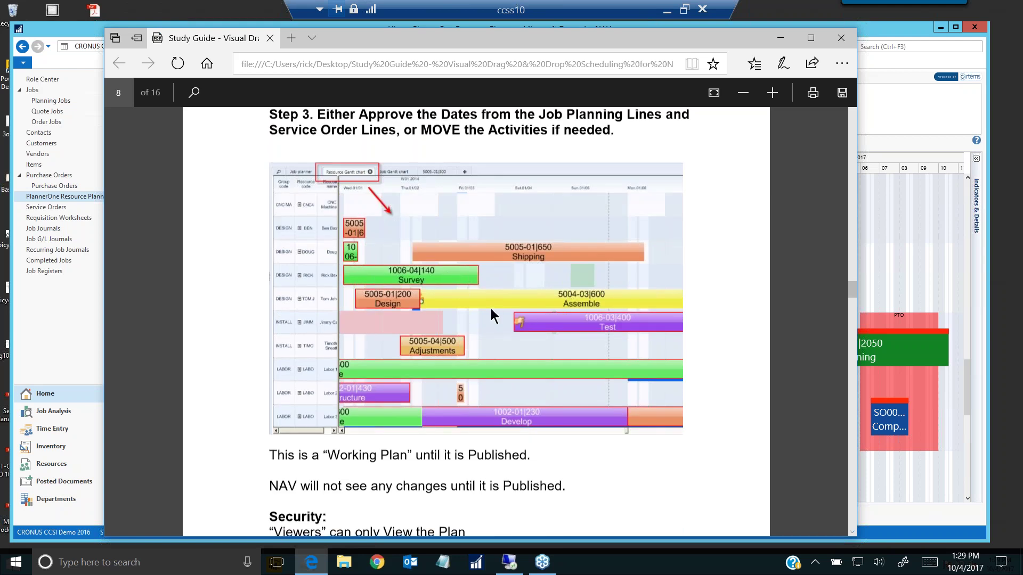
scroll(491, 313, down, 3)
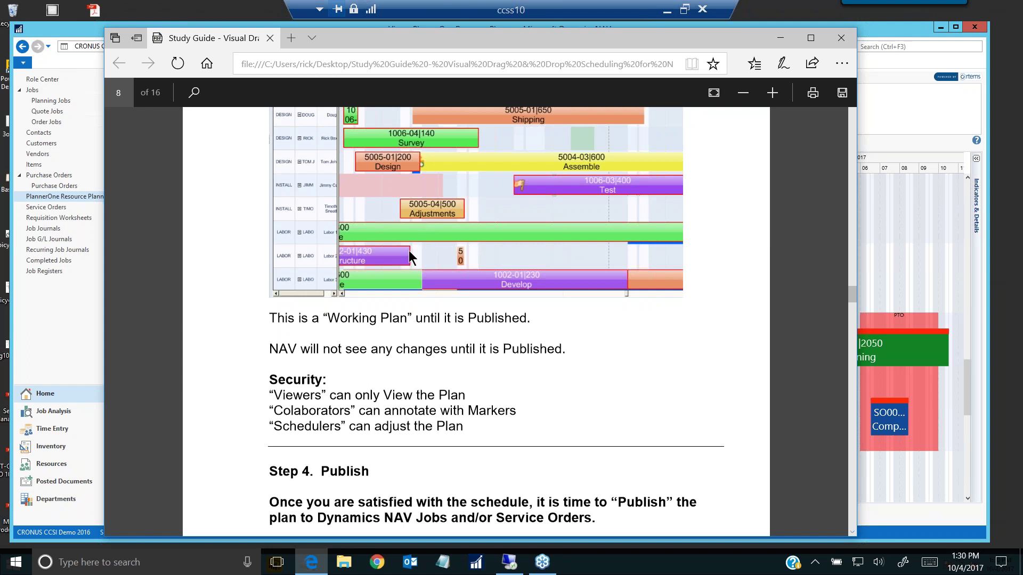
Step: Examine the study guide's Security notes on Viewers, Collaborators and Schedulers, highlighting the Viewers line, and return to the Resource Gantt chart
drag(407, 45, 436, 32)
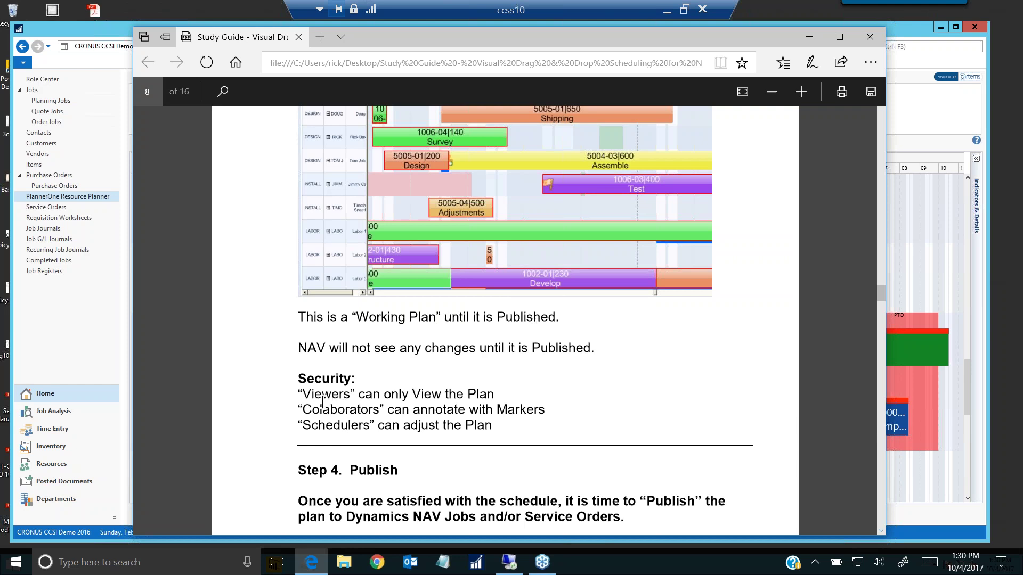
drag(300, 394, 333, 396)
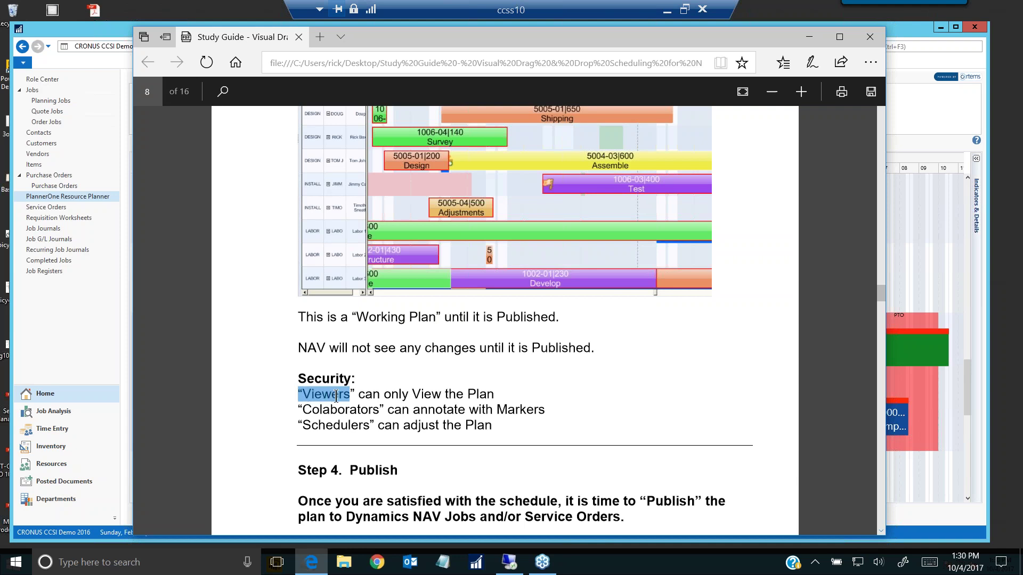
drag(409, 394, 495, 392)
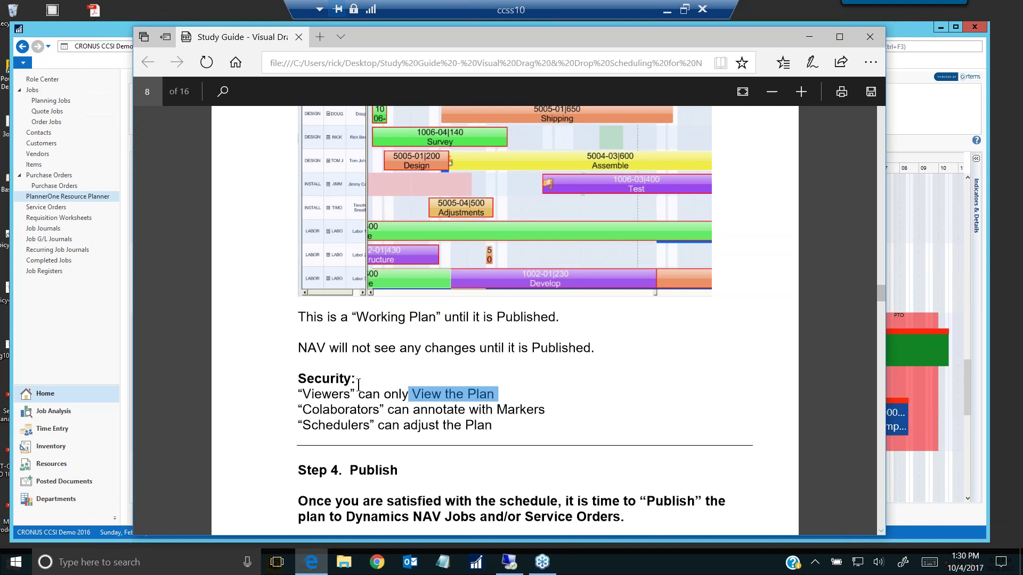
click(324, 411)
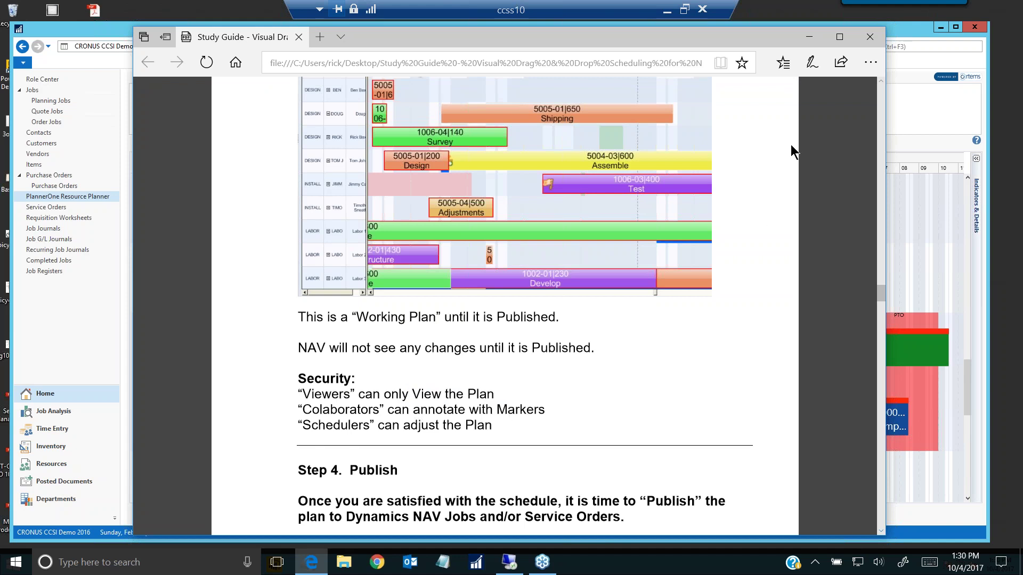
click(809, 37)
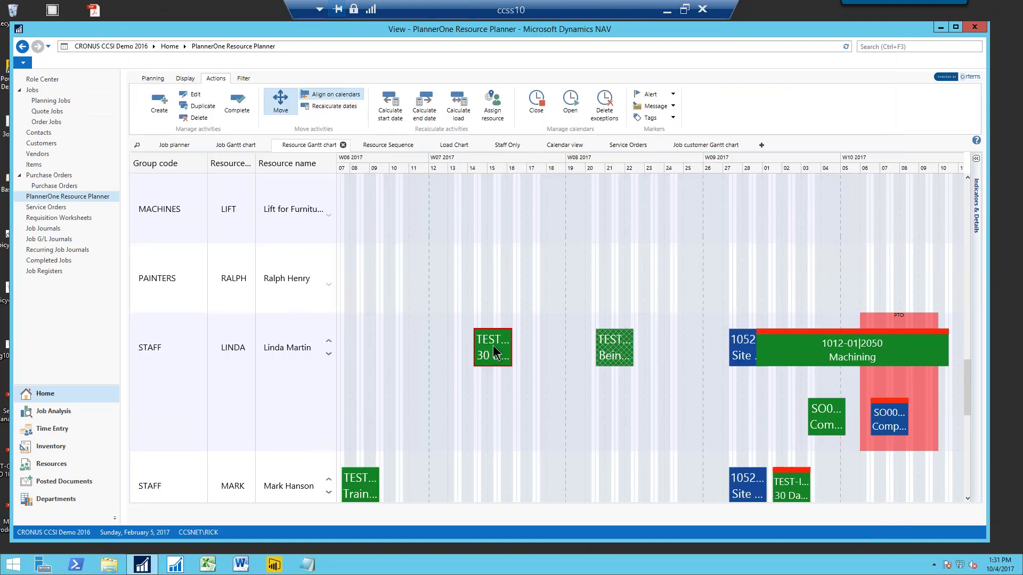
Step: Mark activity TEST-IMP-01|270 with a Checked message marker and the comment "This work is ready to be delivered."
mouse_move(491, 349)
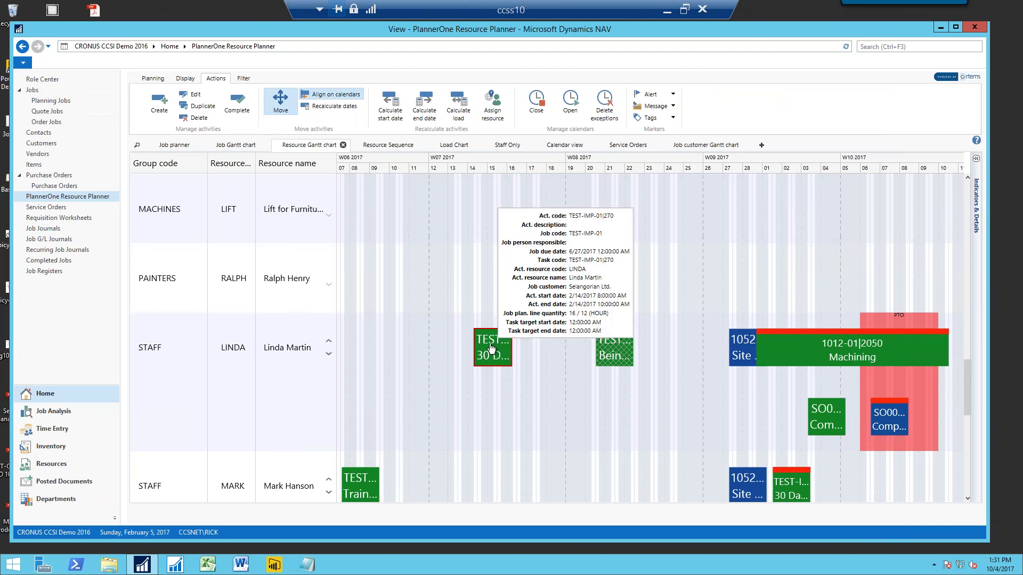
click(661, 108)
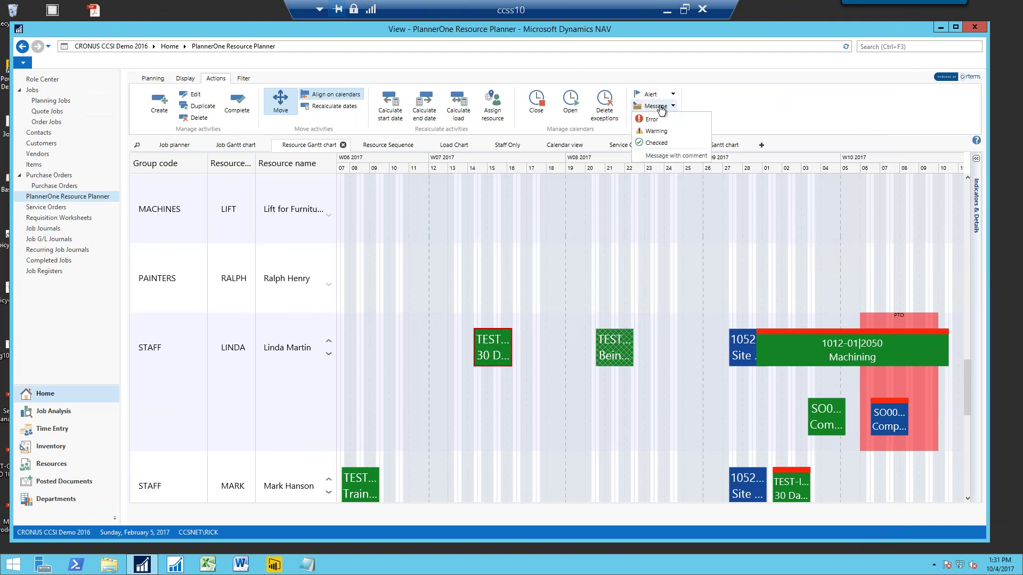
click(660, 155)
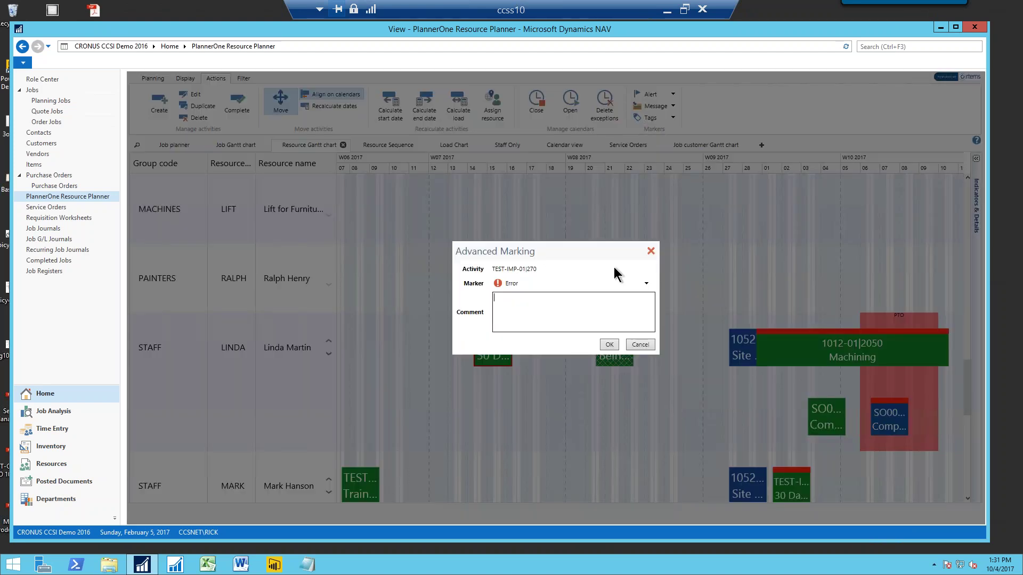
click(645, 287)
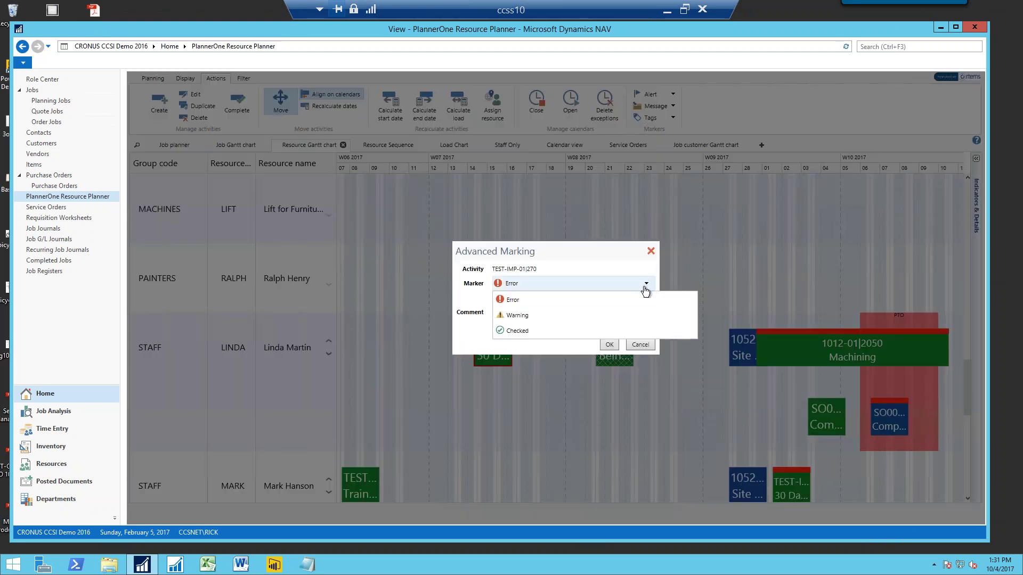
click(519, 332)
click(504, 309)
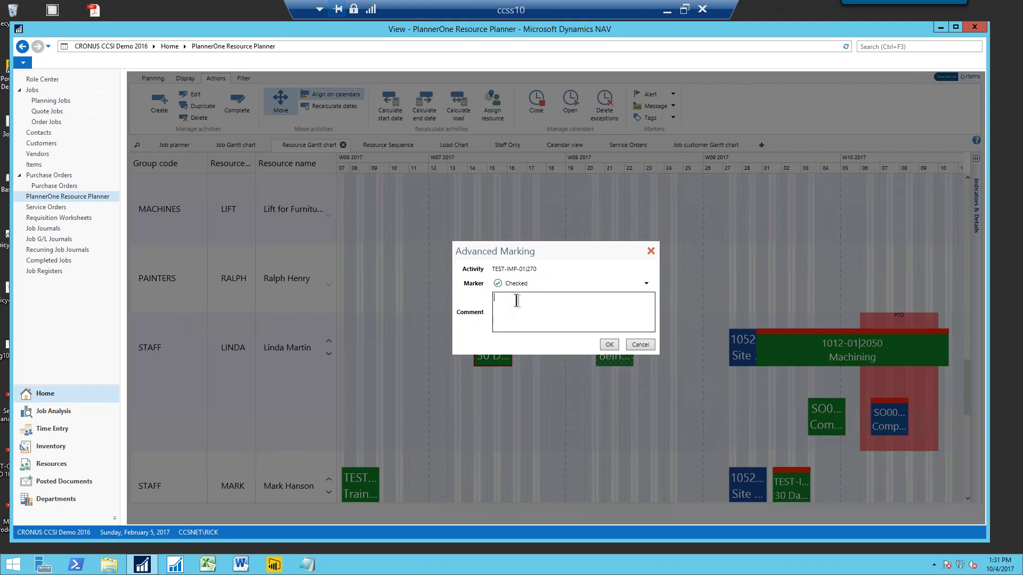
text(This work is ready to be delivered.)
click(611, 346)
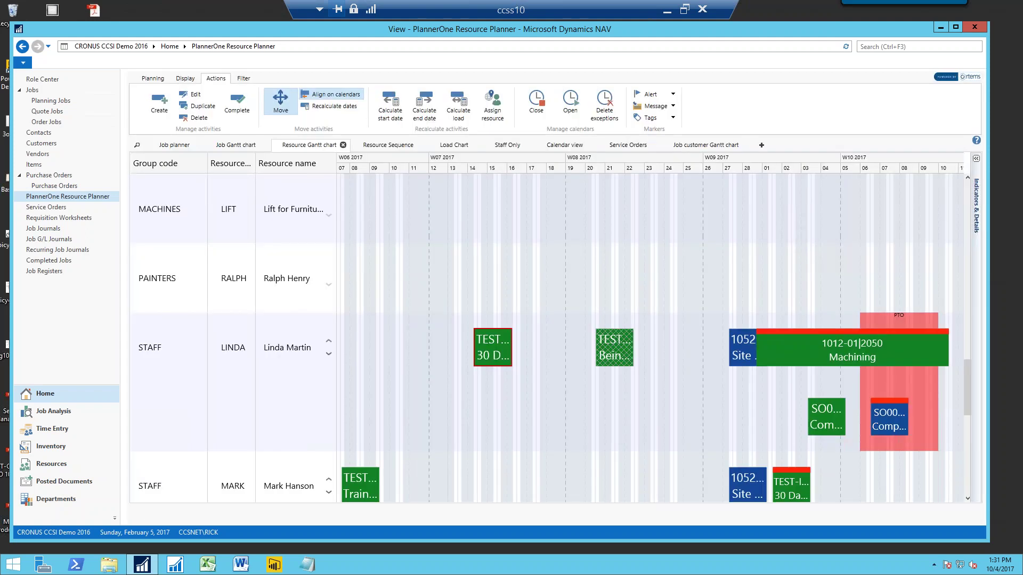
mouse_move(496, 349)
Step: Read Step 4 of the study guide on publishing the plan to Dynamics NAV, and return to the Resource Gantt chart
key(alt+Tab)
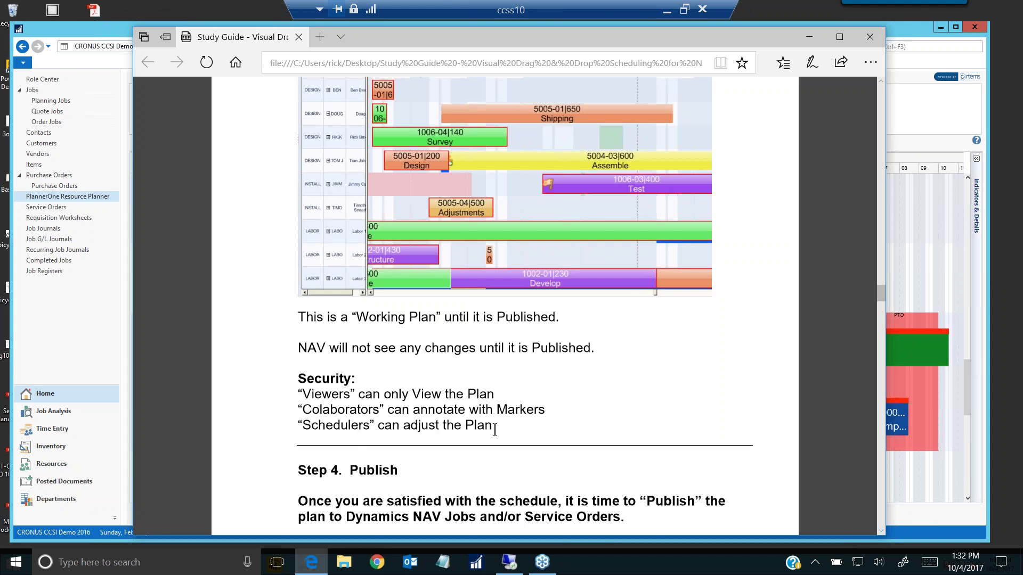
scroll(494, 430, down, 3)
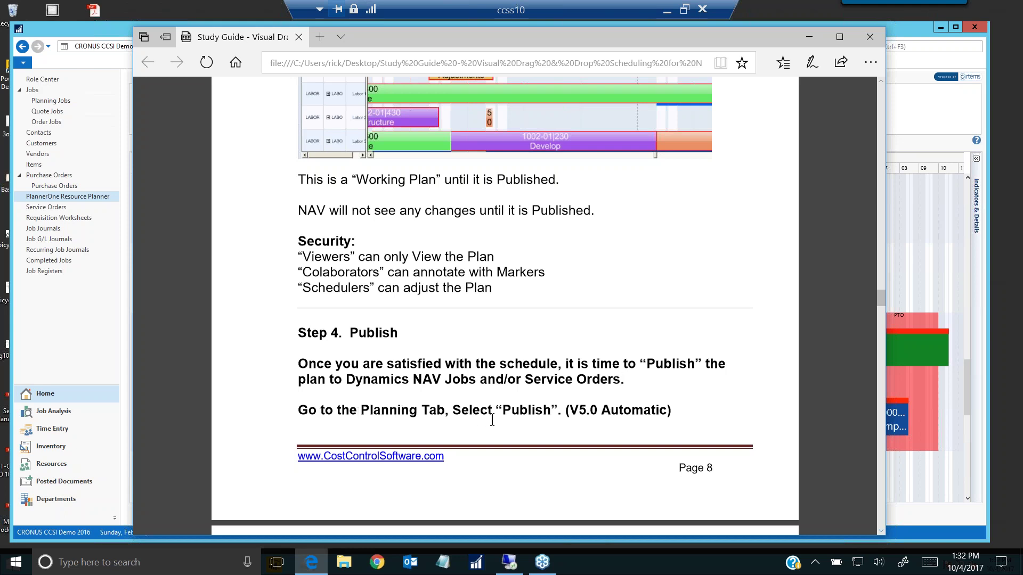
scroll(510, 422, down, 7)
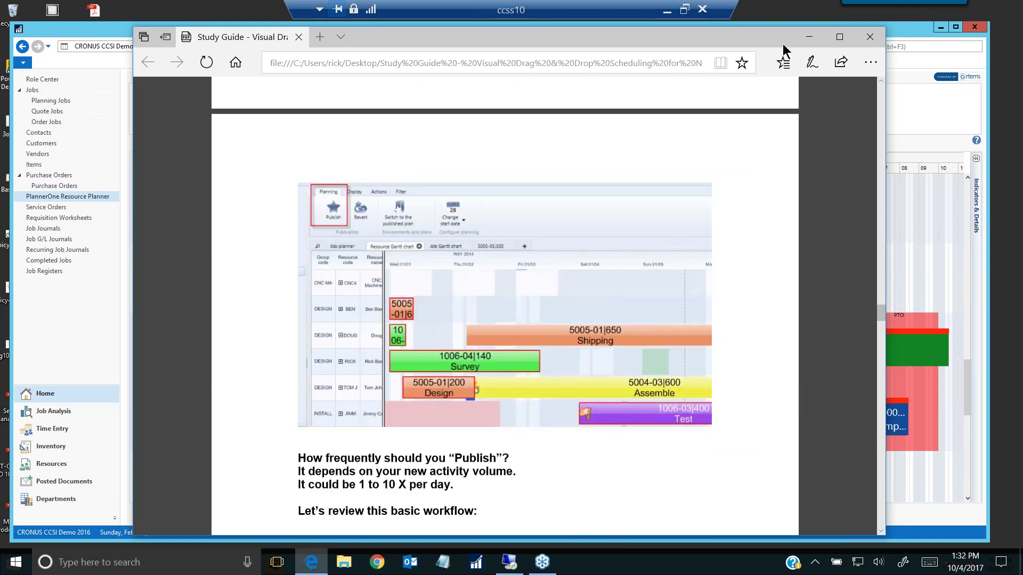
click(809, 37)
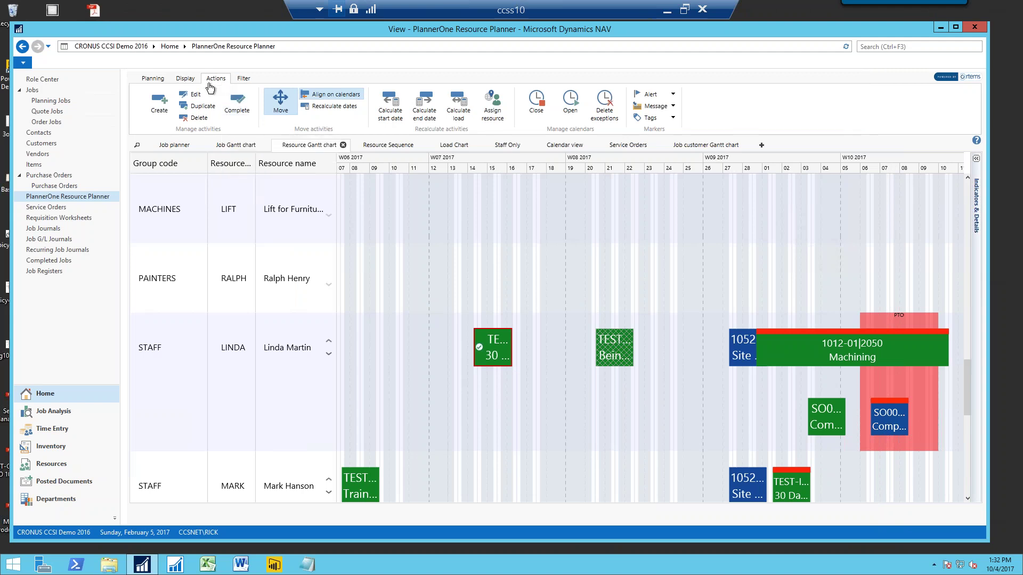
click(152, 79)
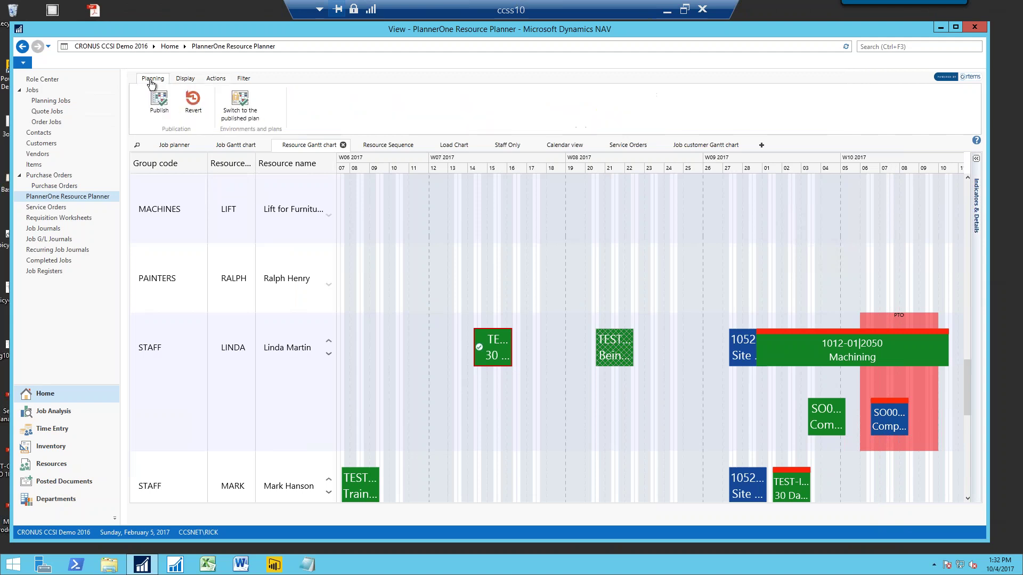
click(186, 79)
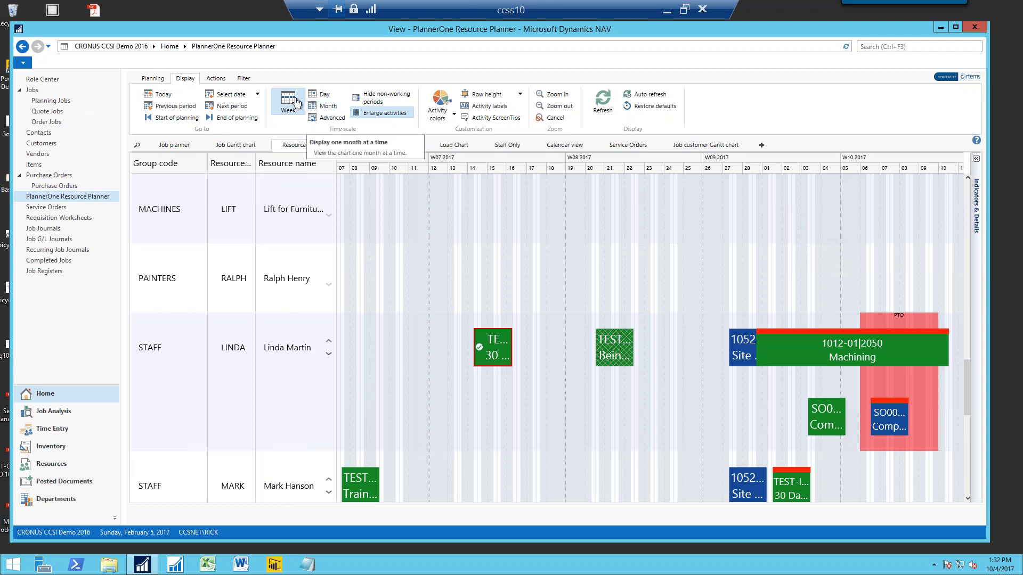
click(214, 80)
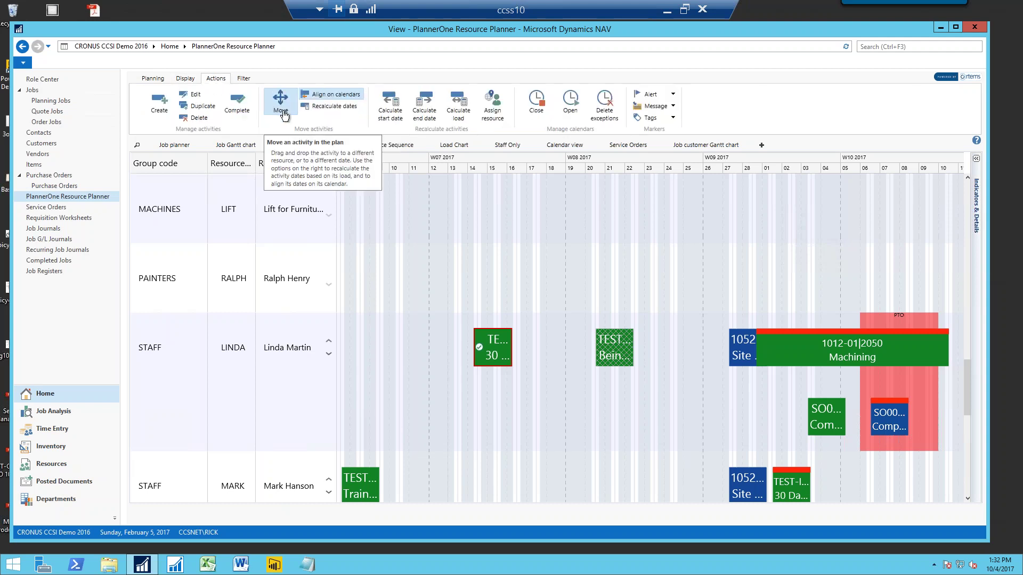
click(284, 114)
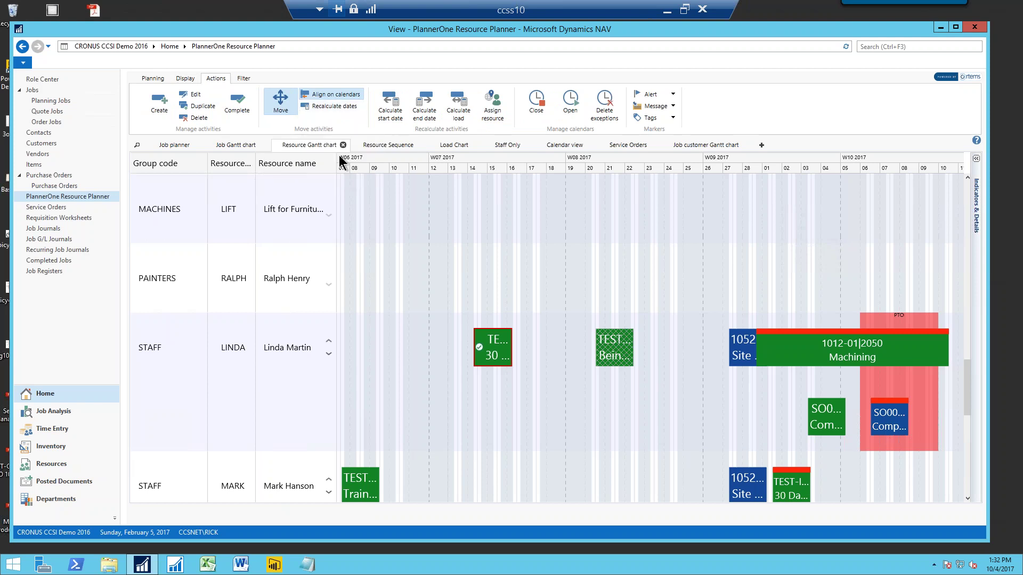
click(243, 79)
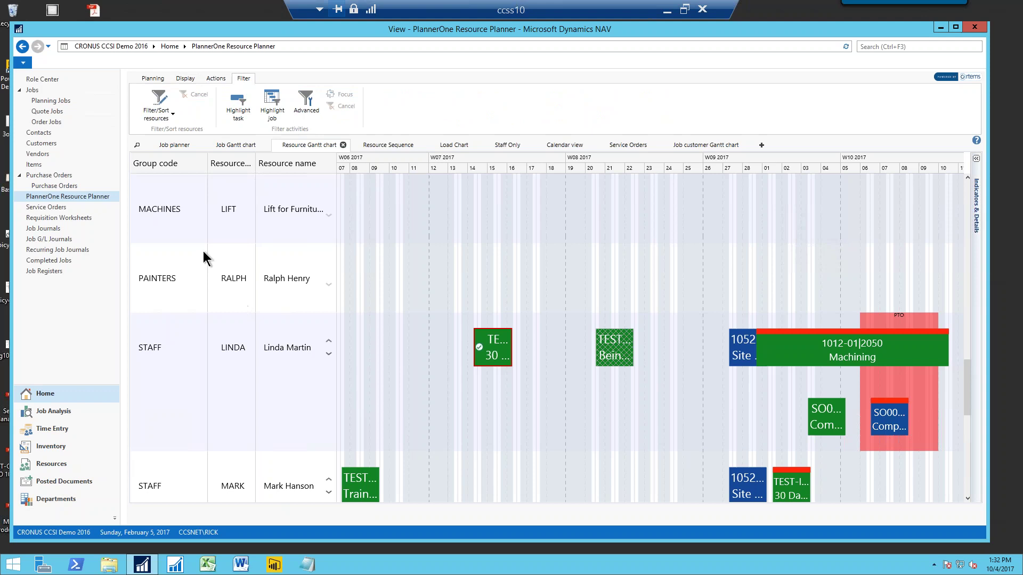
Step: Review the rescheduled activities in the Resource Gantt chart and publish the current plan, confirming the overwrite of the published version
click(153, 80)
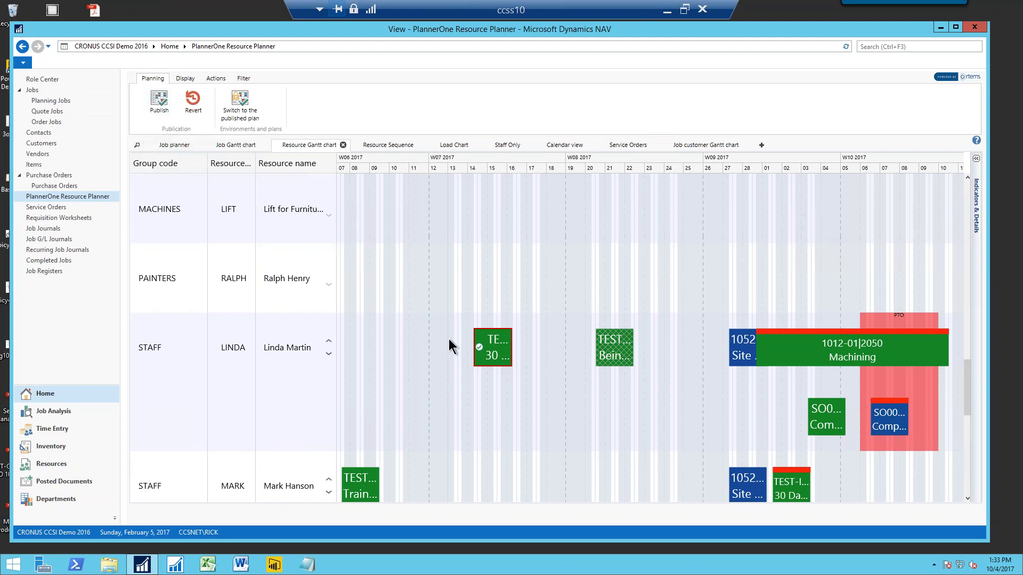
scroll(456, 394, up, 3)
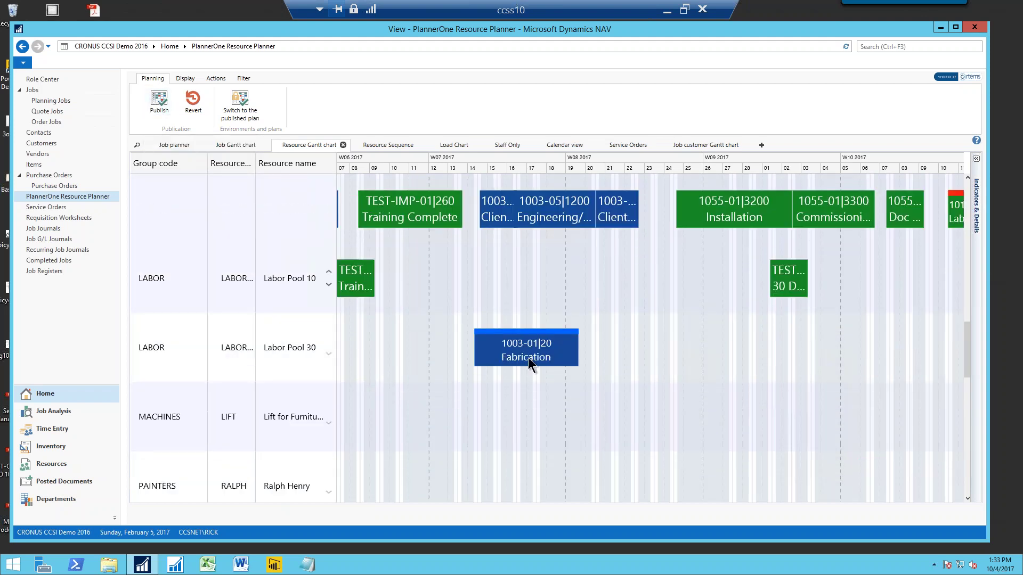
scroll(512, 412, up, 2)
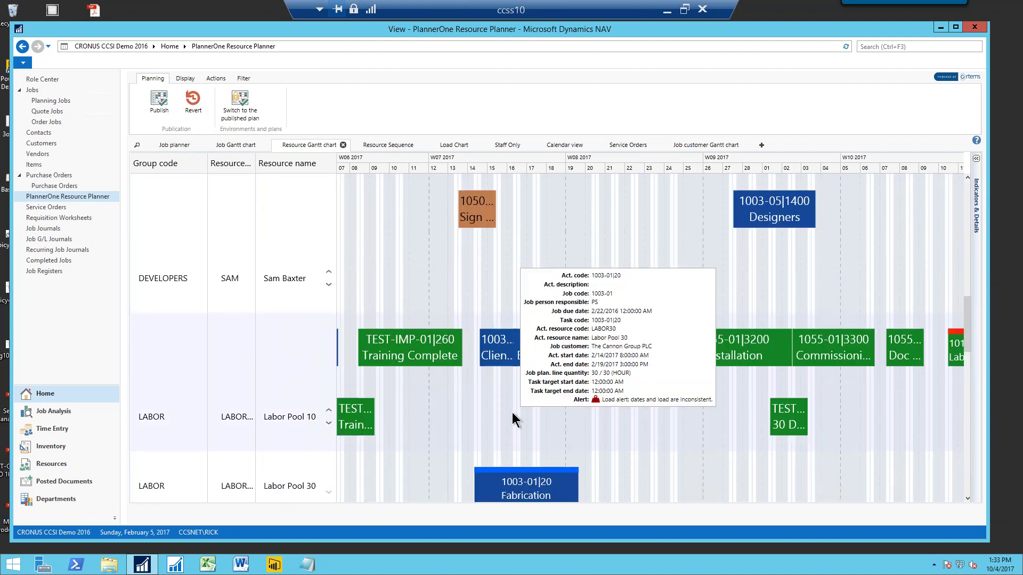
scroll(513, 412, up, 1)
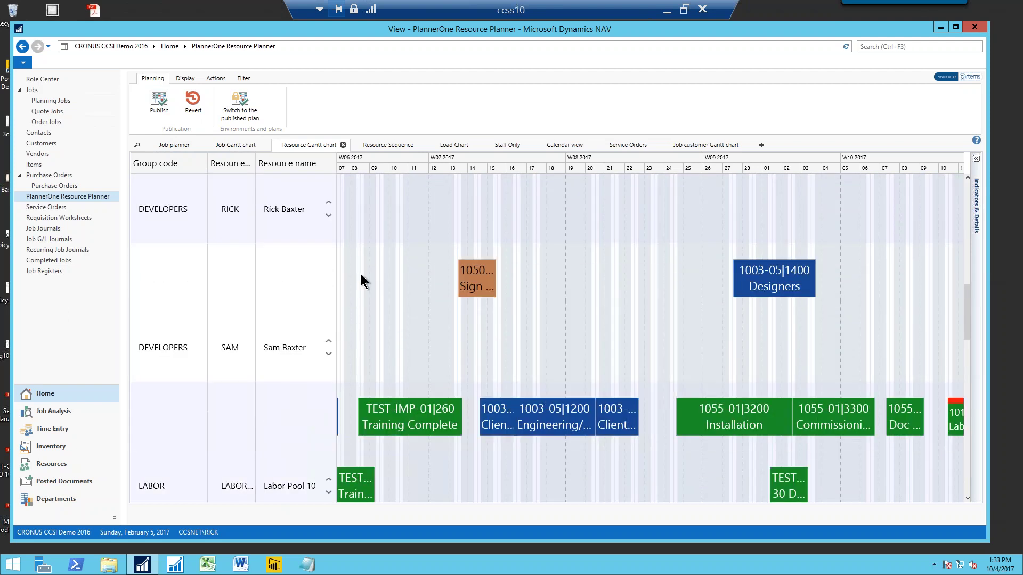
click(157, 103)
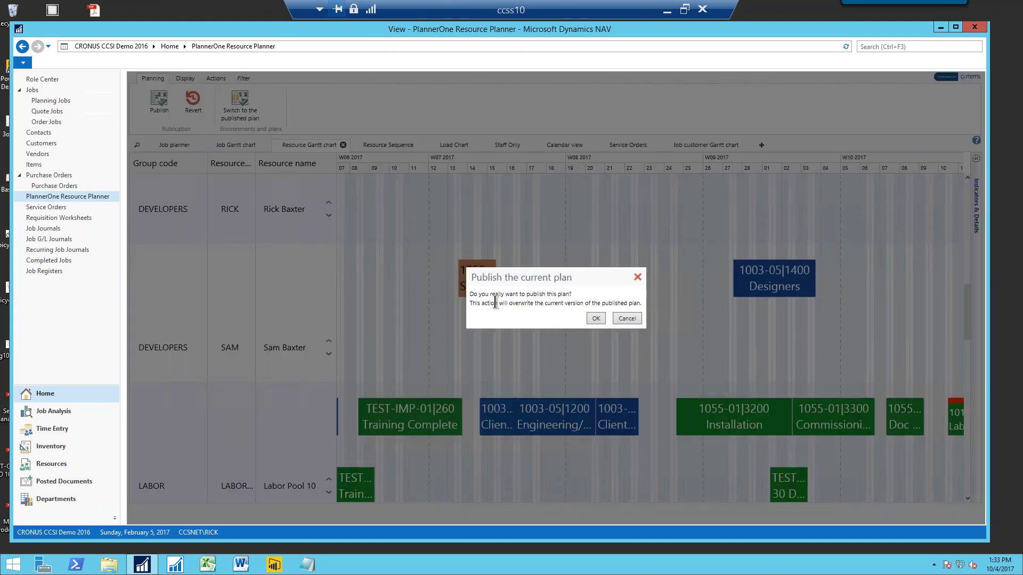
click(594, 318)
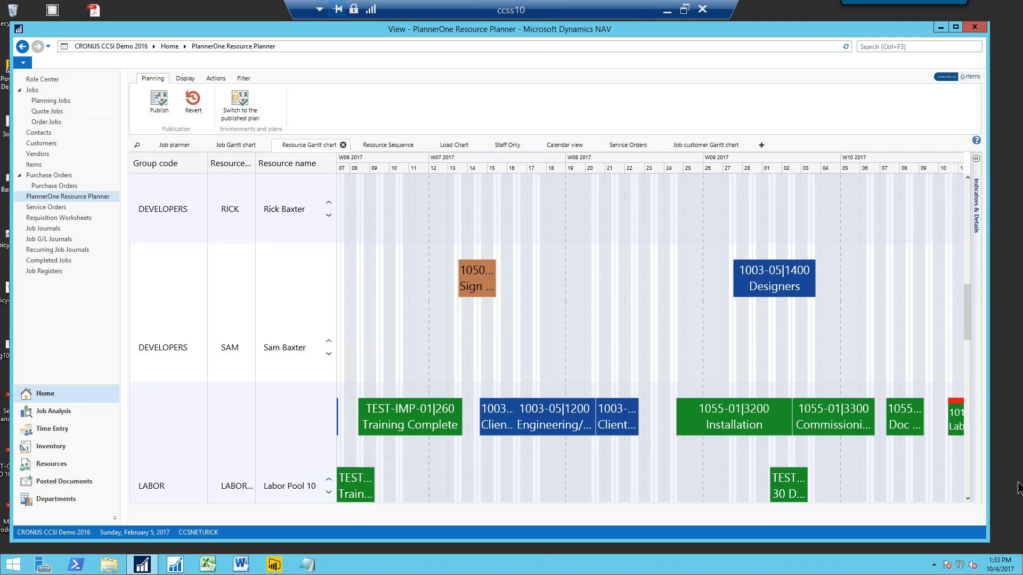
Step: Switch to the study guide and read the notes on publishing frequency and the Job Manager and Resource Planner workflow diagram
key(alt+Tab)
scroll(326, 395, down, 3)
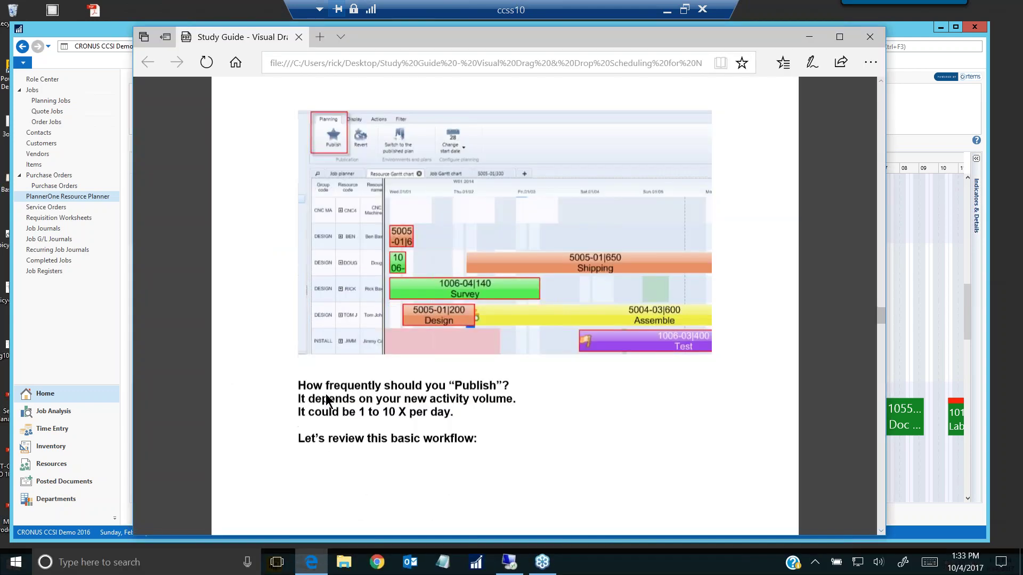
scroll(327, 395, down, 10)
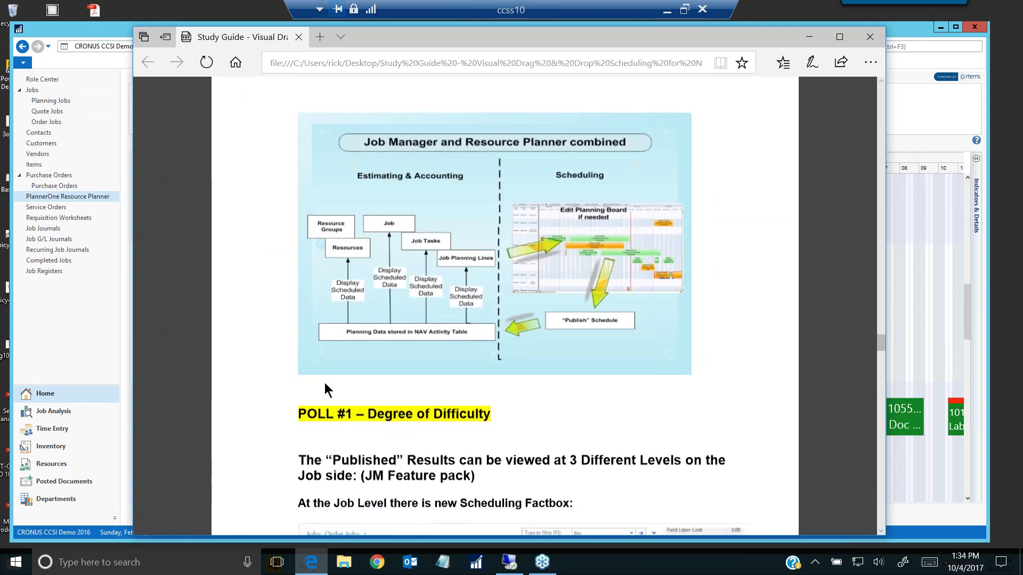
scroll(324, 383, up, 3)
scroll(325, 383, down, 3)
scroll(604, 417, up, 1)
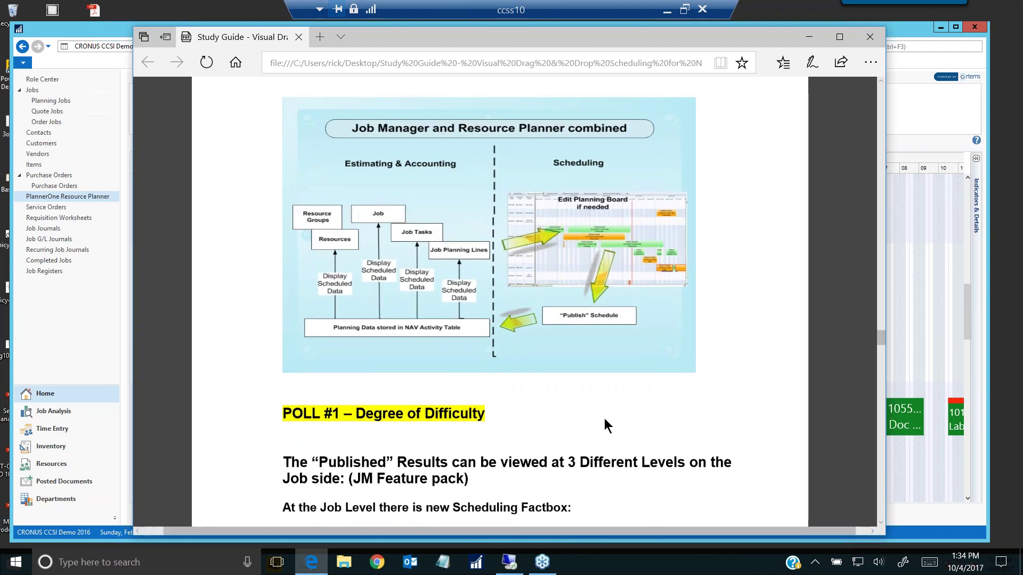
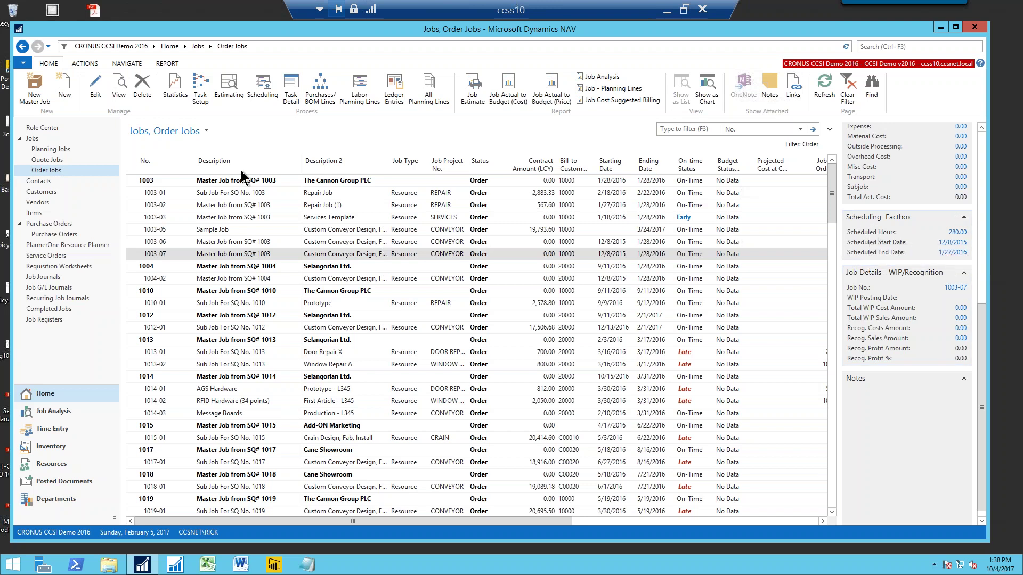
Step: Open the Scheduling page of job 1003-07 and examine the scheduled dates and planning lines of its Pre-Production and Fabrication tasks
click(260, 87)
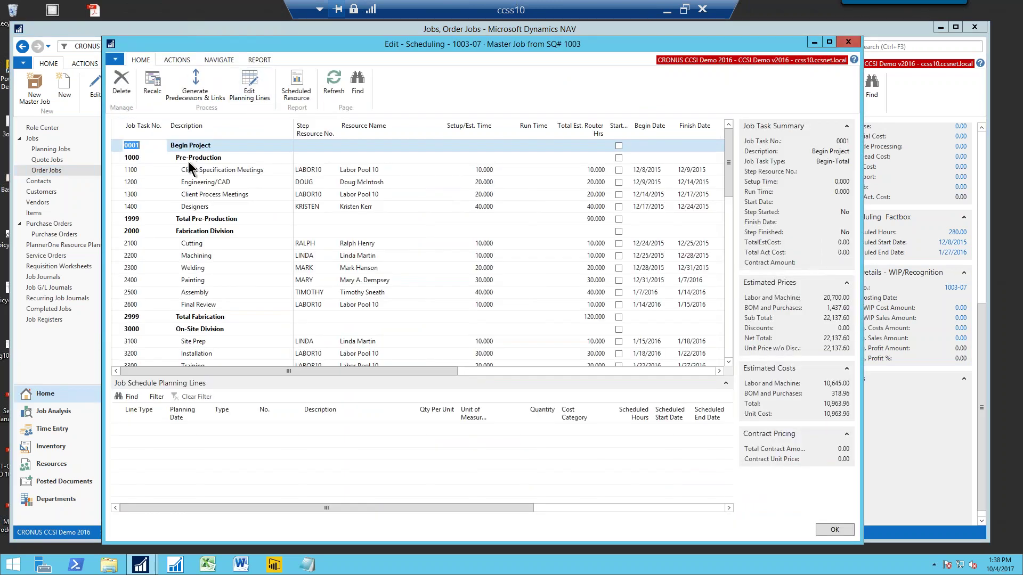
drag(271, 373, 490, 369)
click(222, 170)
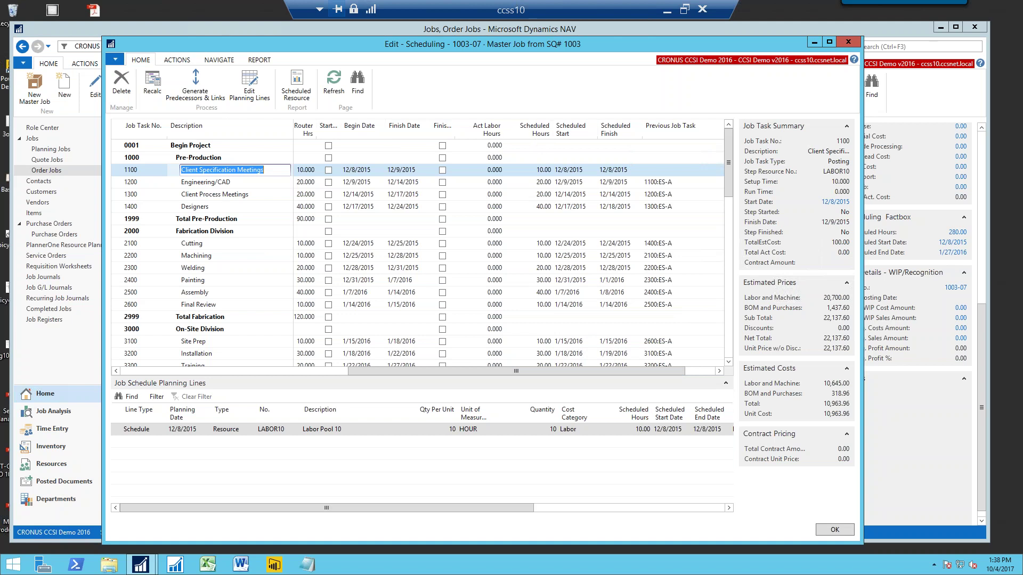
click(212, 195)
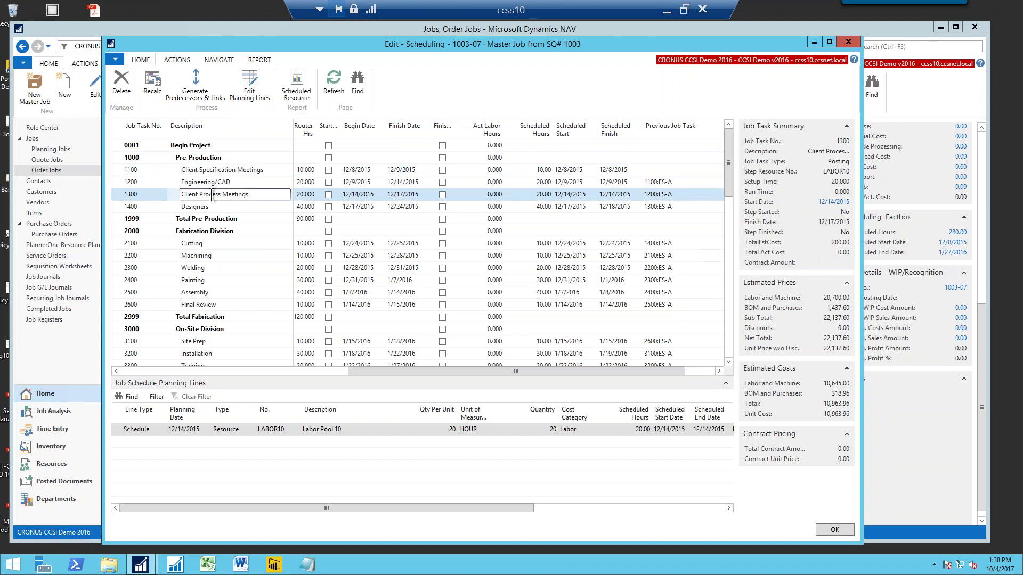
click(202, 244)
click(204, 257)
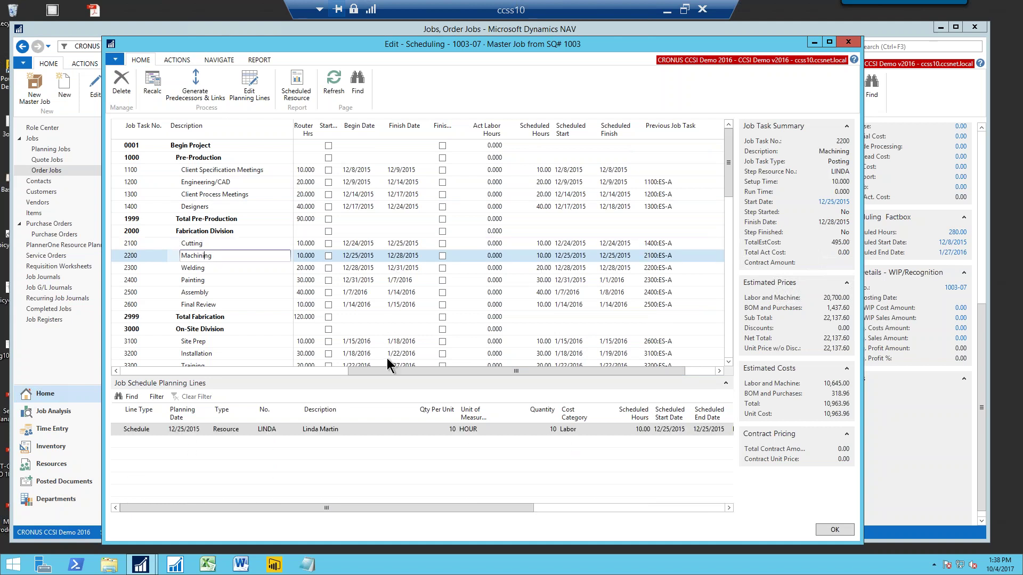
drag(379, 372, 340, 373)
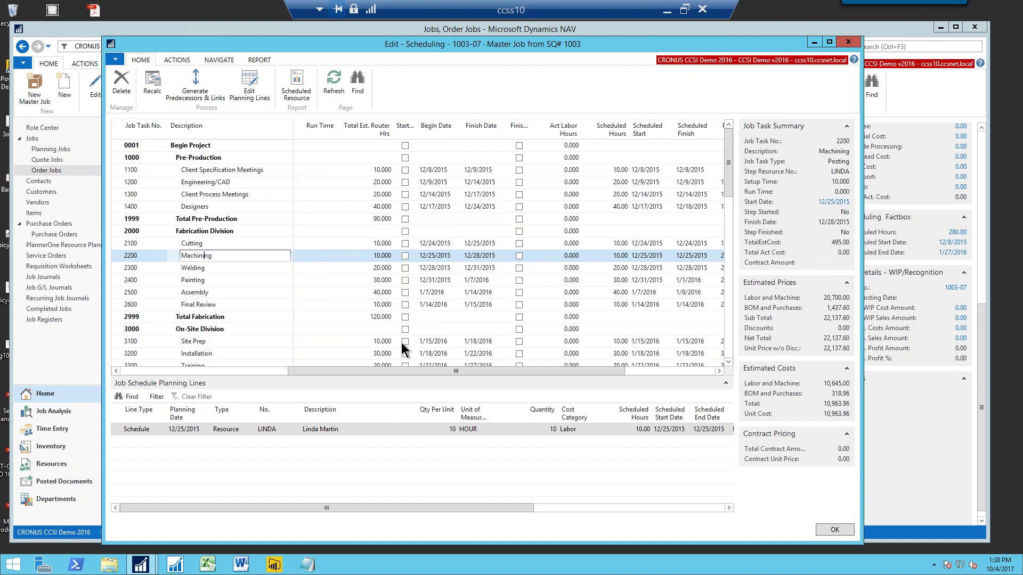
drag(413, 368, 530, 365)
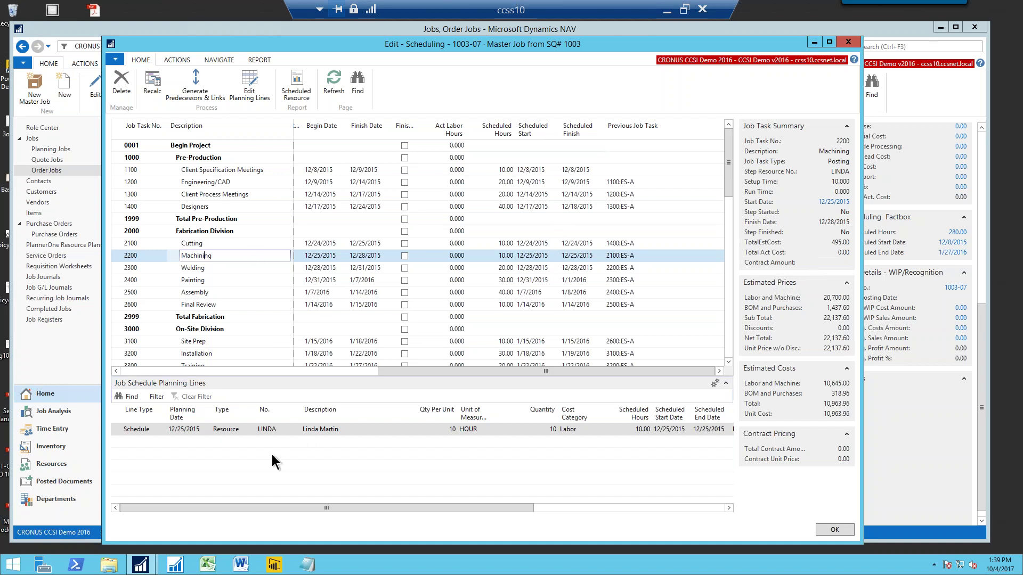
Step: Examine the Engineering/CAD task's planning line, including its scheduled hours, dates and assigned resource
click(204, 182)
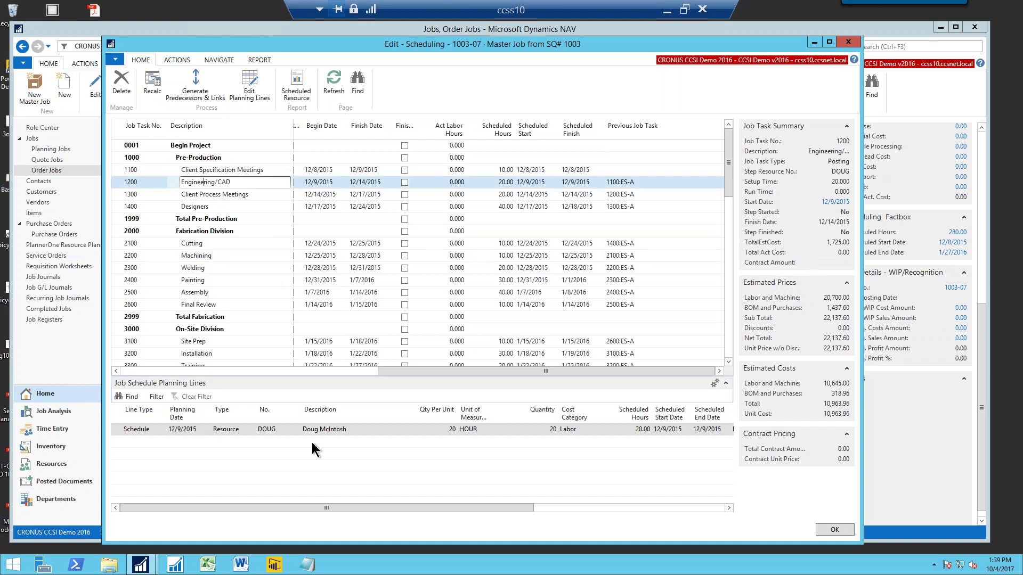
drag(327, 507, 469, 507)
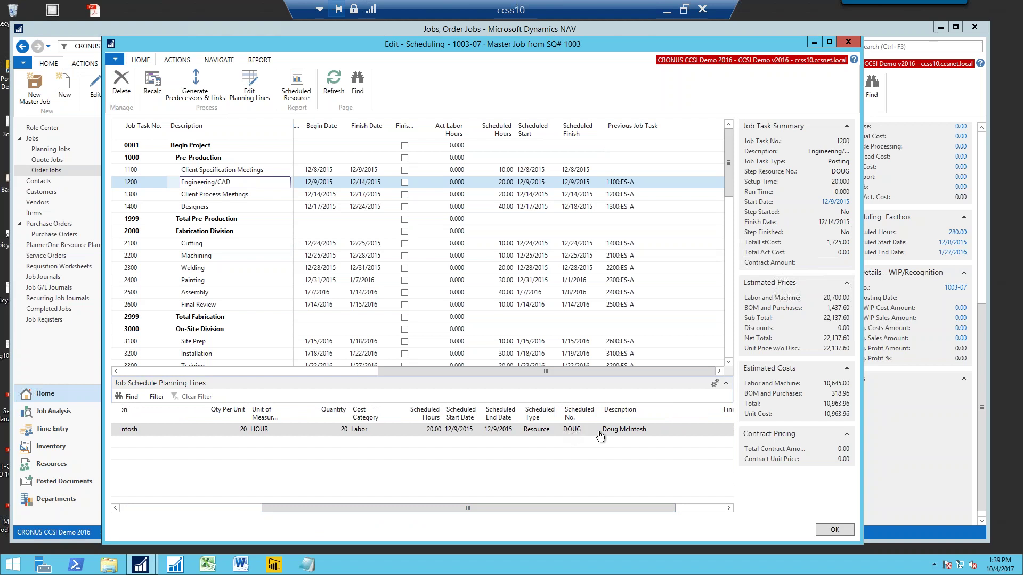
drag(520, 508, 393, 509)
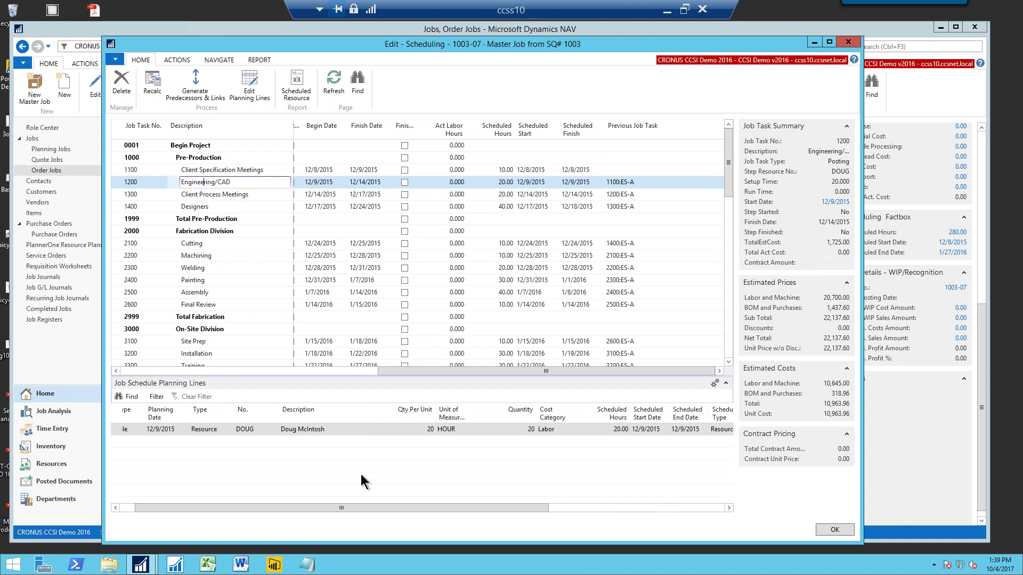
drag(379, 506, 491, 505)
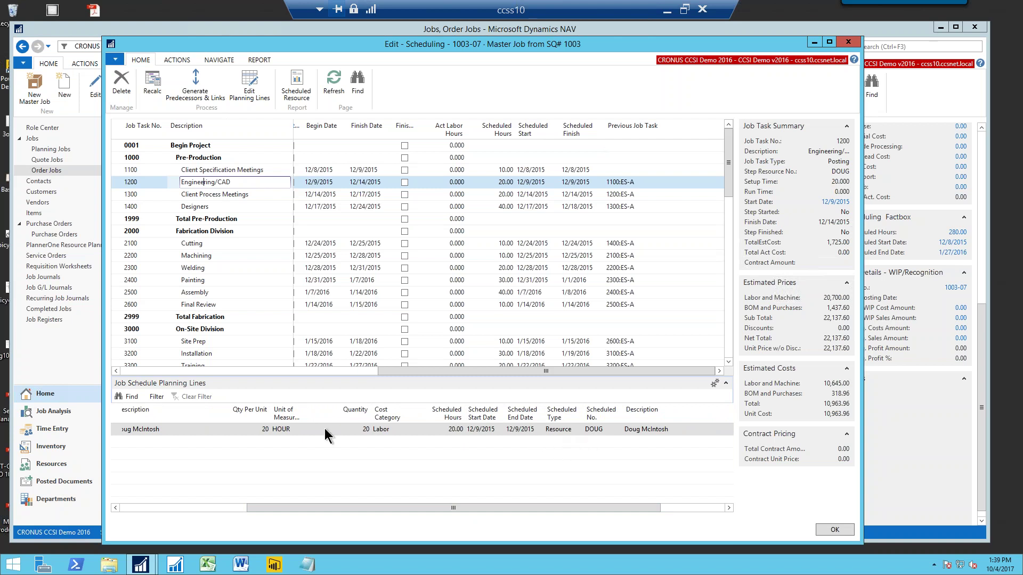
Step: Drill into the scheduled hours of the Engineering/CAD planning line, inspect its Planner One Activity entry, and close the entry list
click(456, 430)
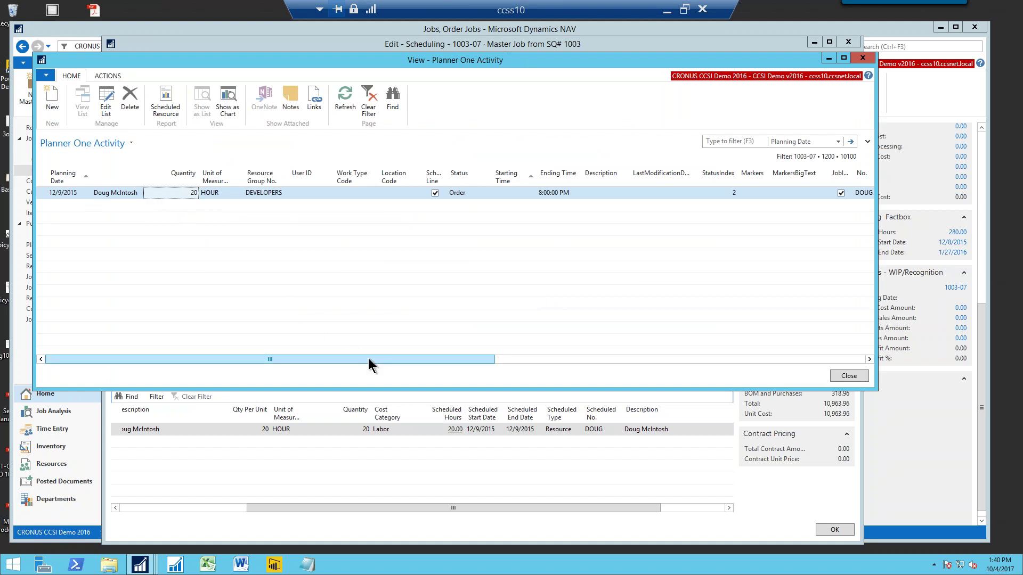
drag(368, 358, 317, 361)
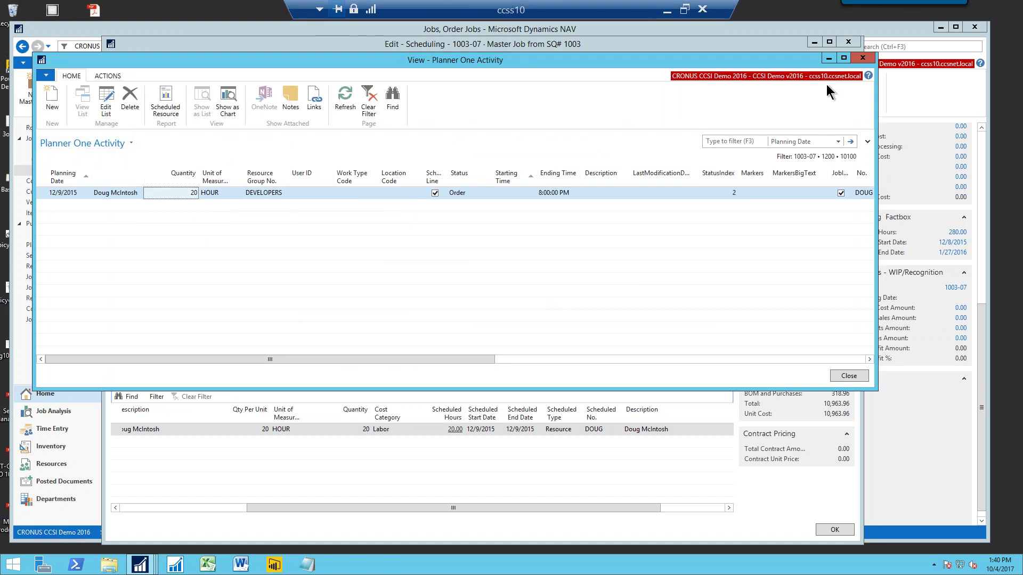
click(861, 58)
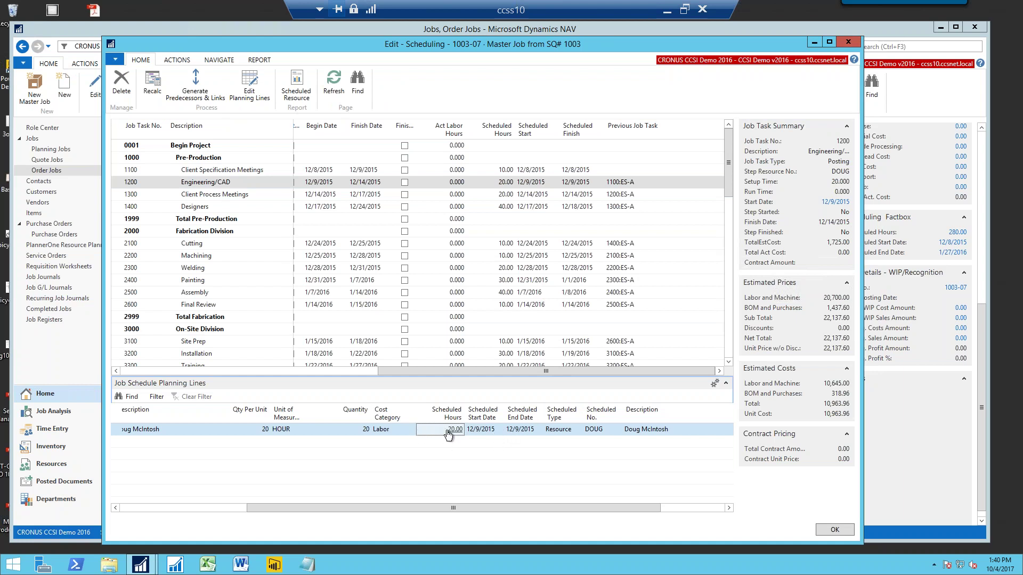
Step: Check the planning line's scheduled start date, end date and resource description, and close the job's Scheduling page
click(499, 432)
click(528, 431)
click(638, 432)
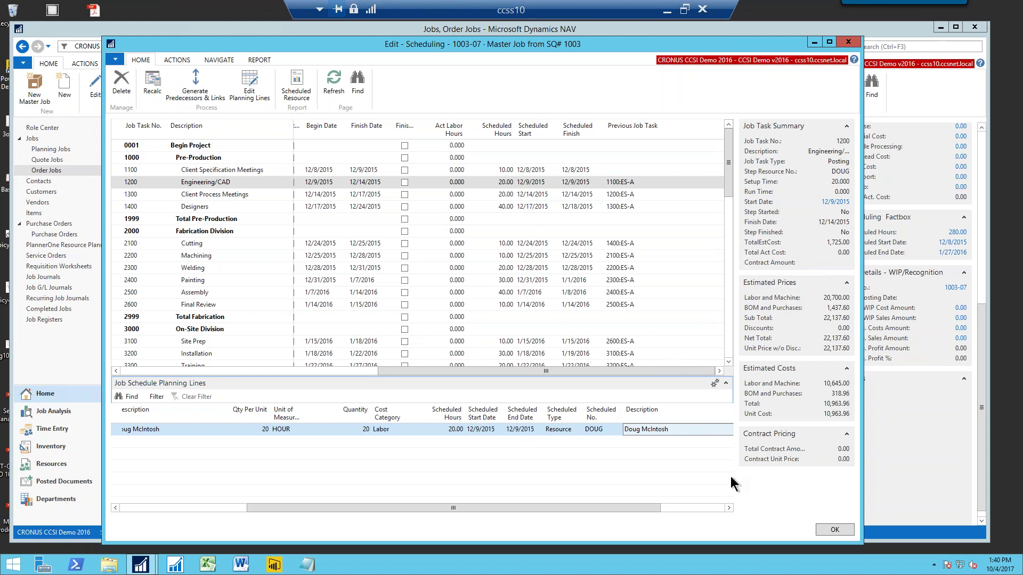
click(827, 528)
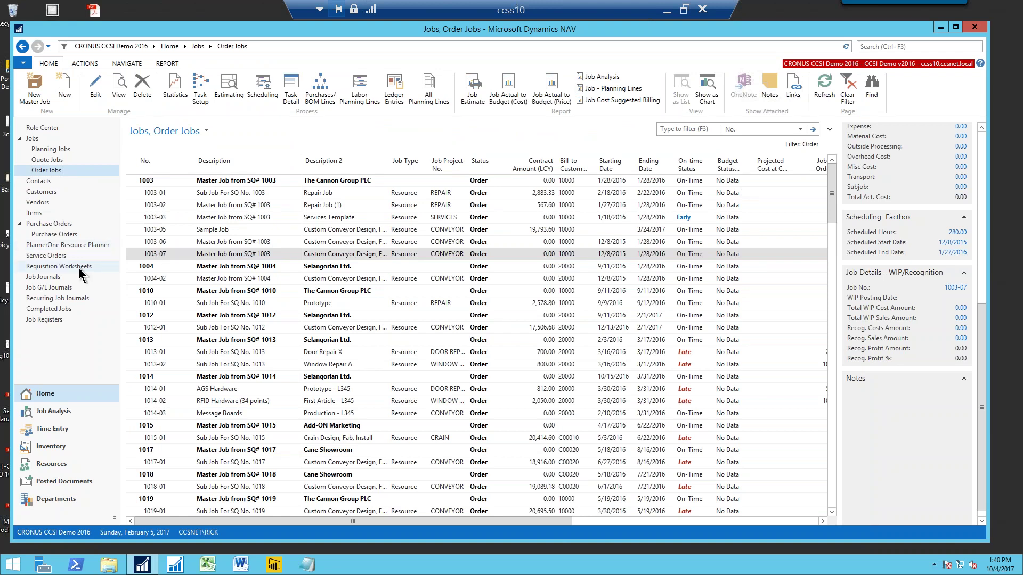
Step: Examine the Resource Allocations of the Broken Computer service order for The Cannon Group PLC, and return to the service order list
click(47, 256)
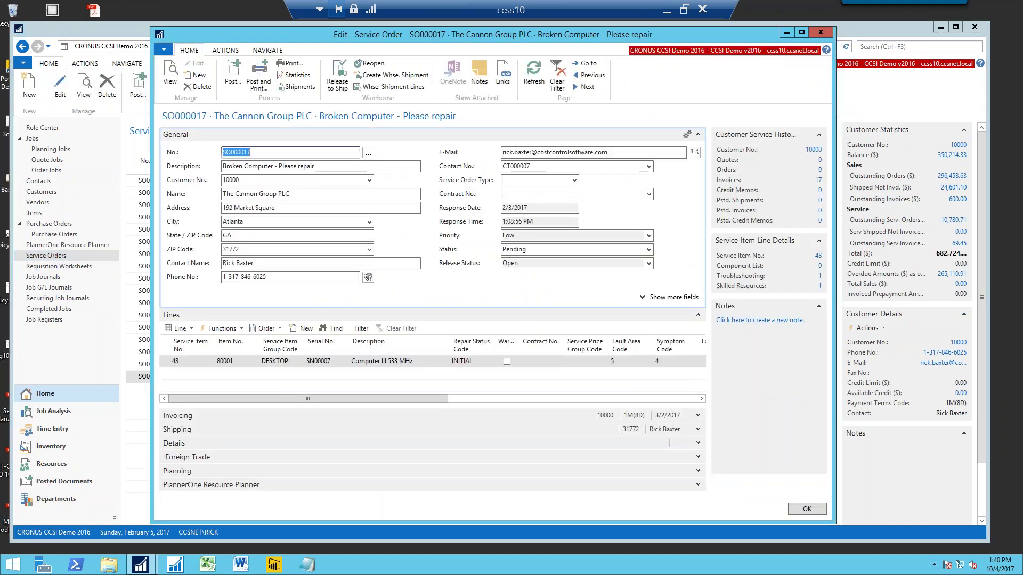
click(182, 328)
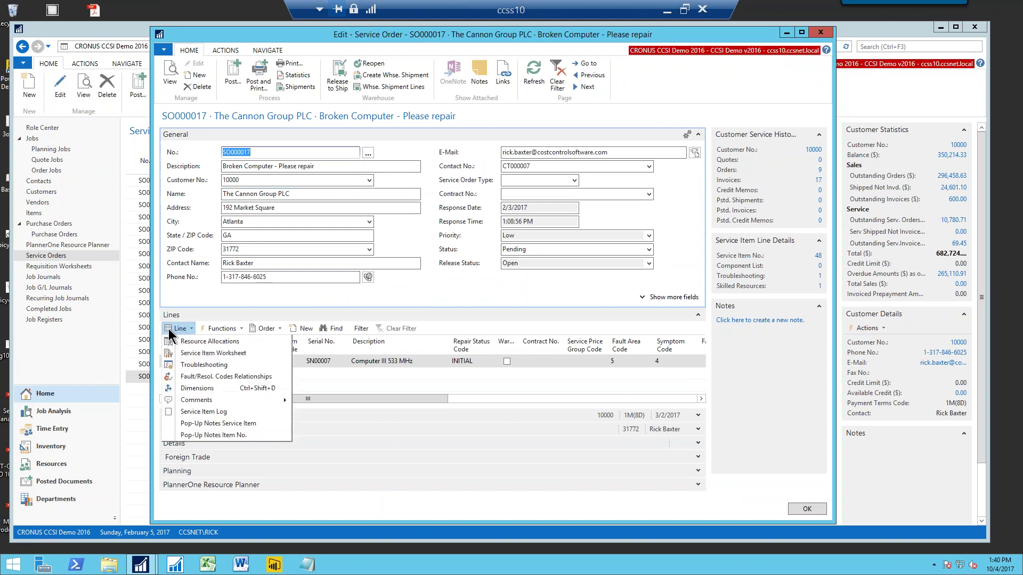
click(235, 342)
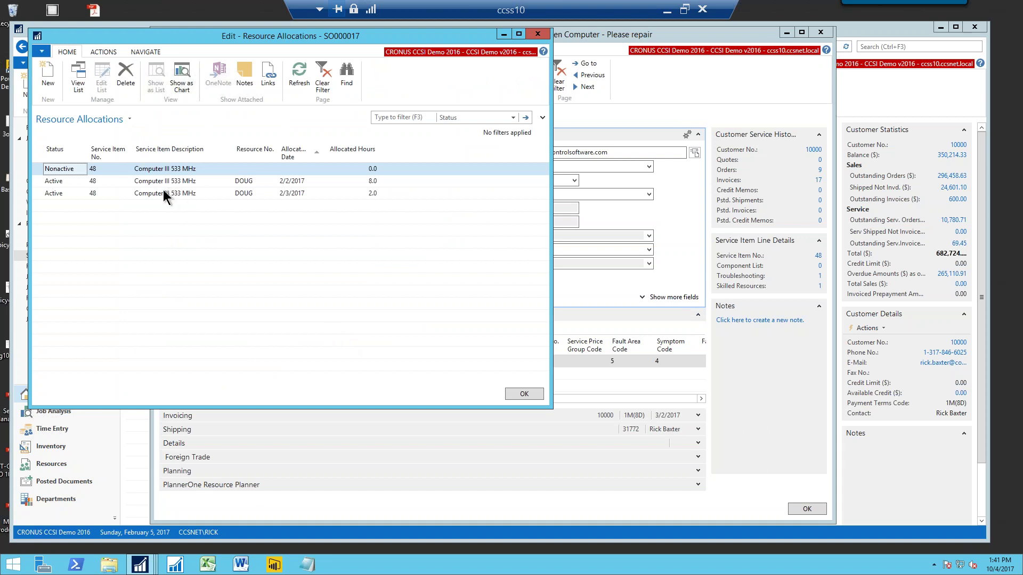
click(392, 184)
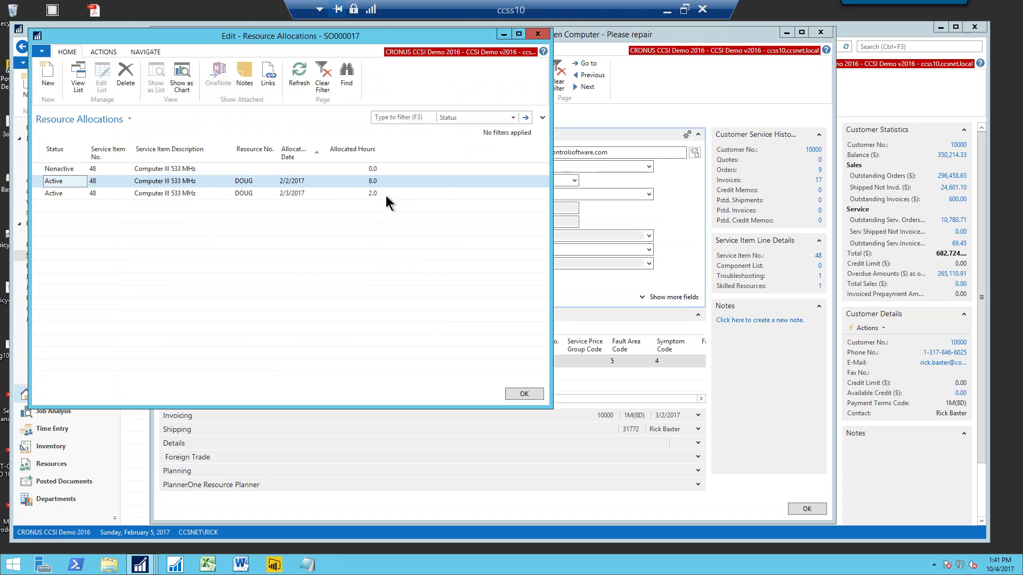
click(385, 195)
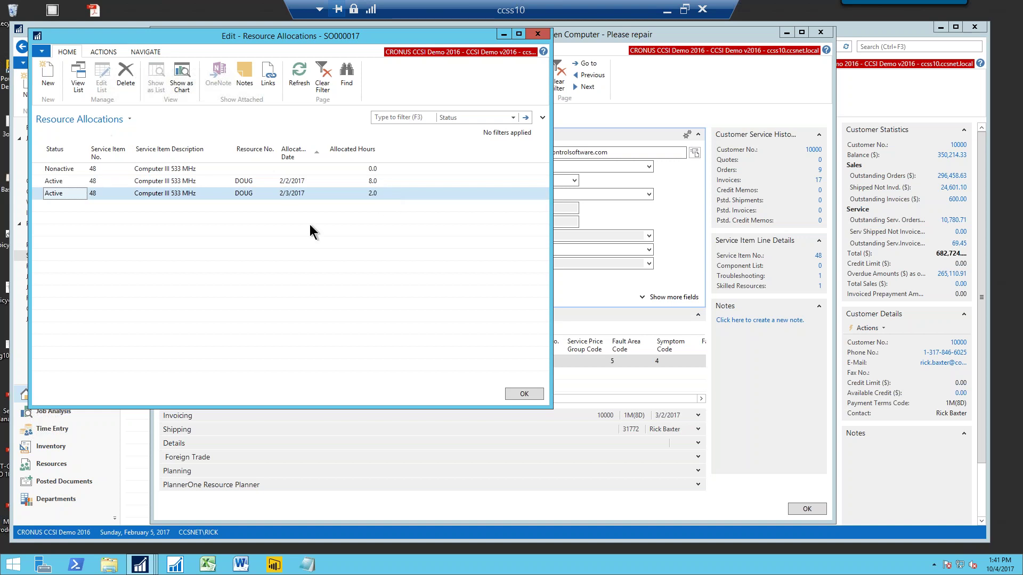
click(520, 393)
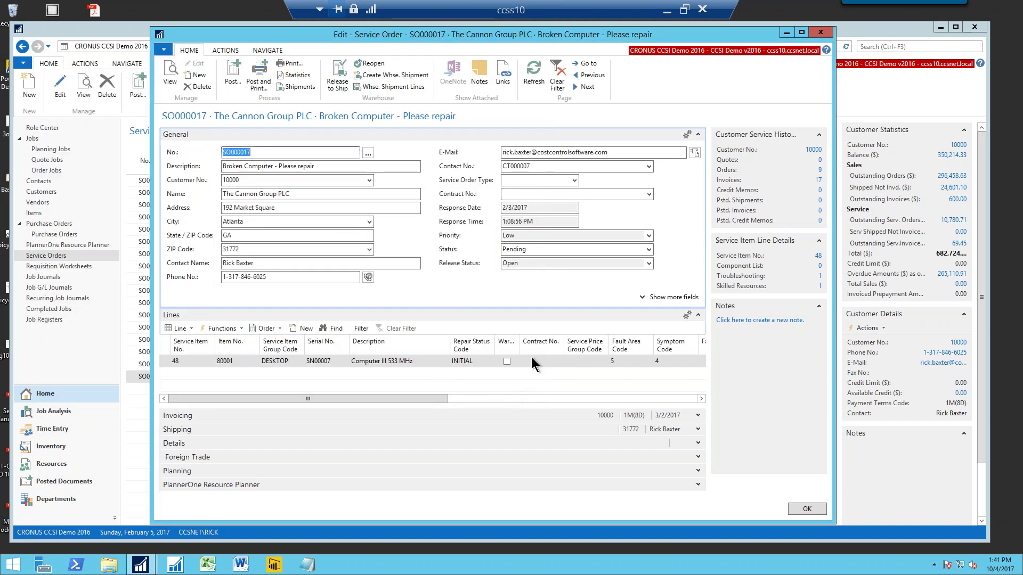
click(809, 510)
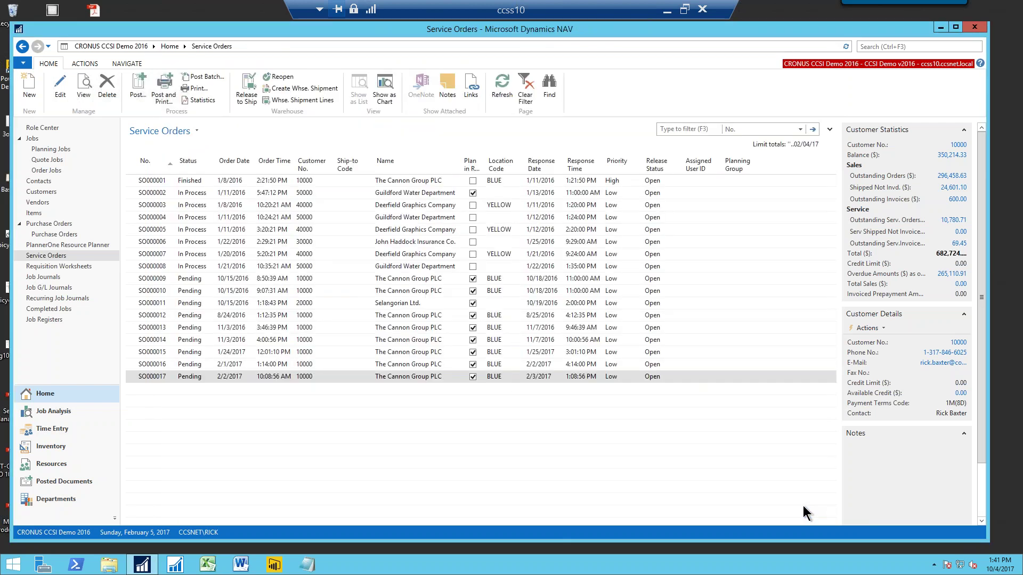
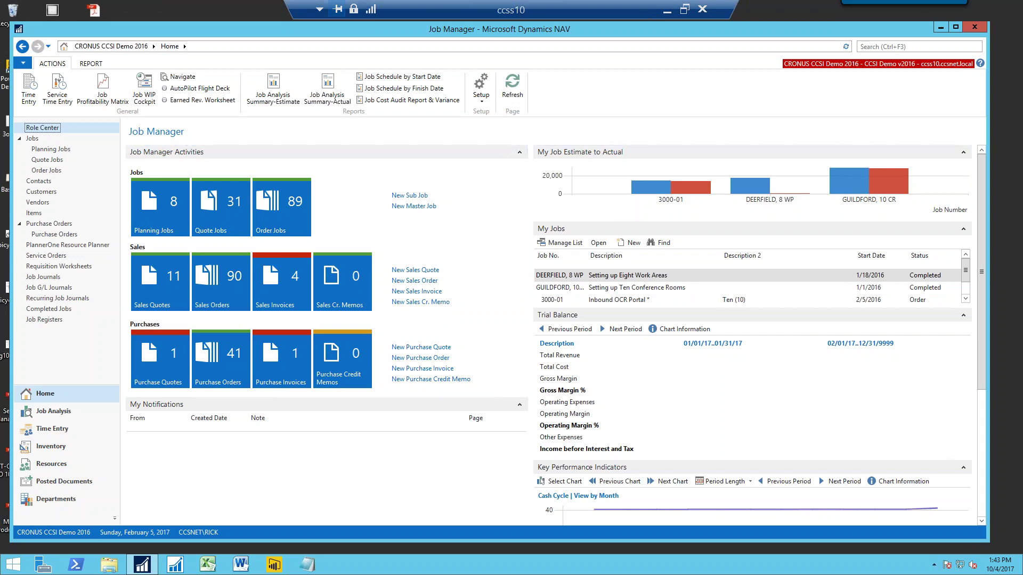
Step: Switch to the study guide and go past the published results notes to the Planning Board Orientation section
key(alt+Tab)
scroll(380, 161, down, 2)
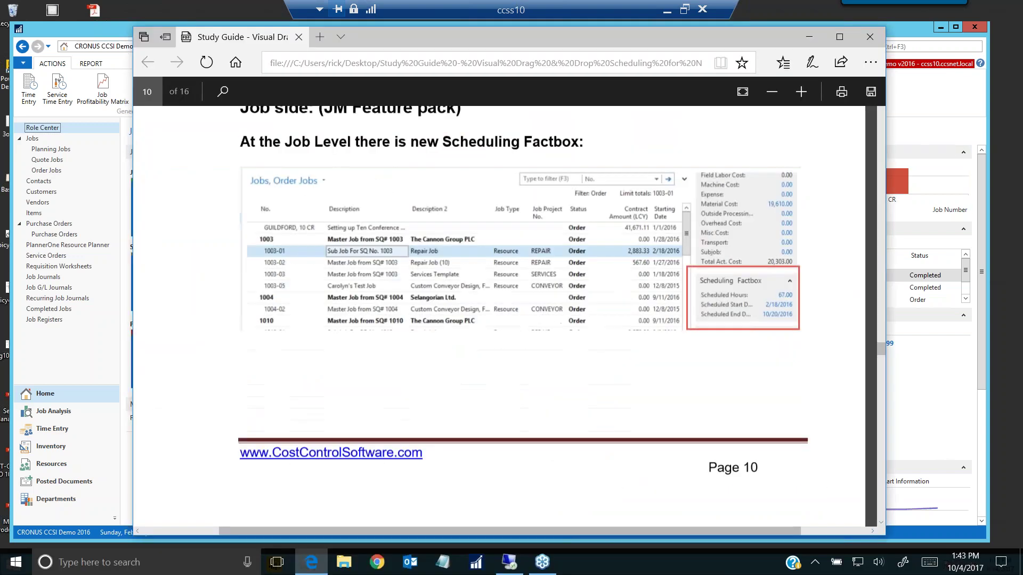
scroll(378, 155, up, 3)
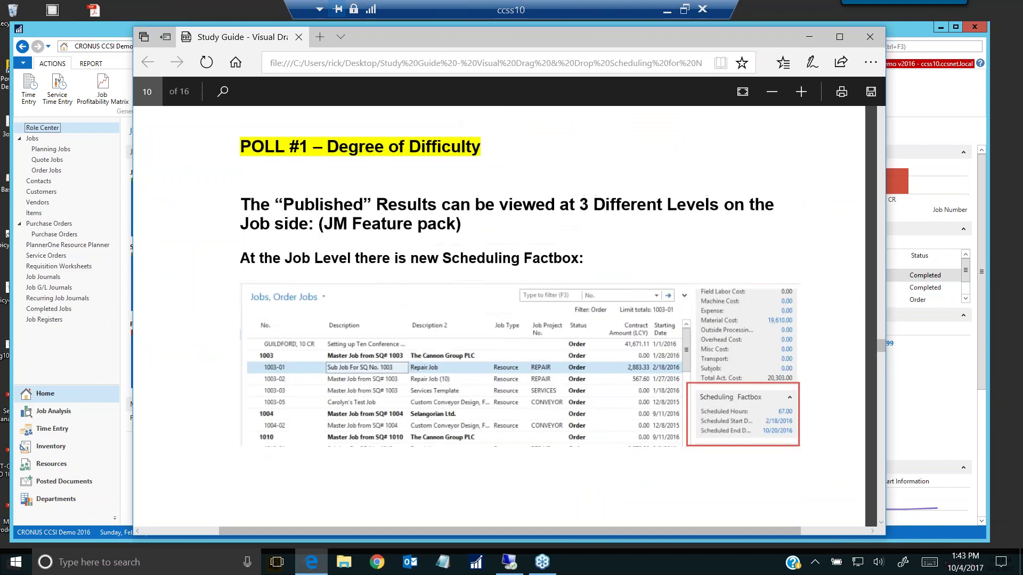
scroll(347, 219, down, 15)
scroll(343, 211, down, 12)
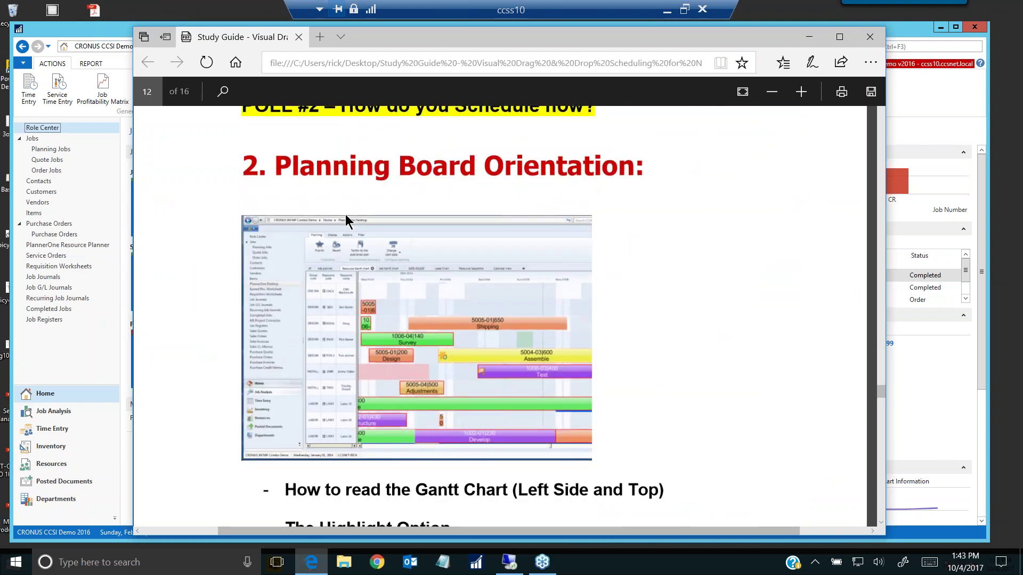
Step: Read the list of topics in the Planning Board Orientation section and return to Dynamics NAV
scroll(345, 214, down, 3)
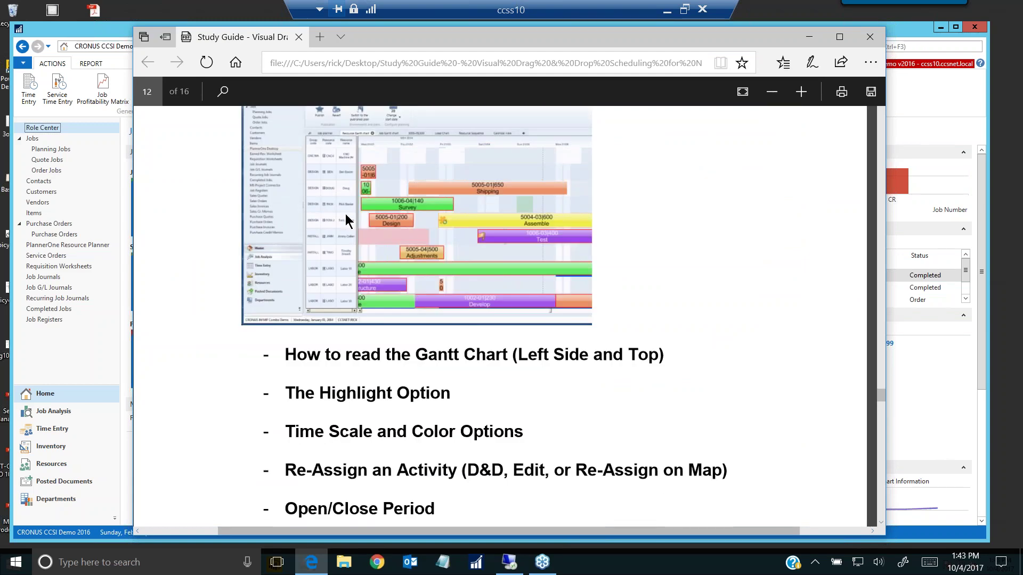
scroll(346, 214, up, 3)
scroll(524, 222, up, 1)
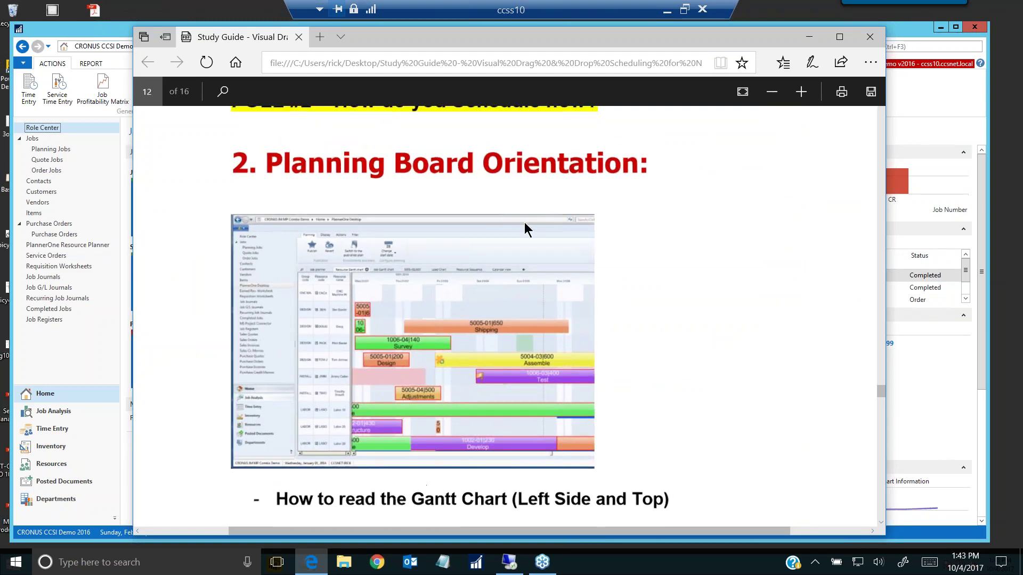
scroll(524, 223, down, 1)
scroll(524, 223, down, 4)
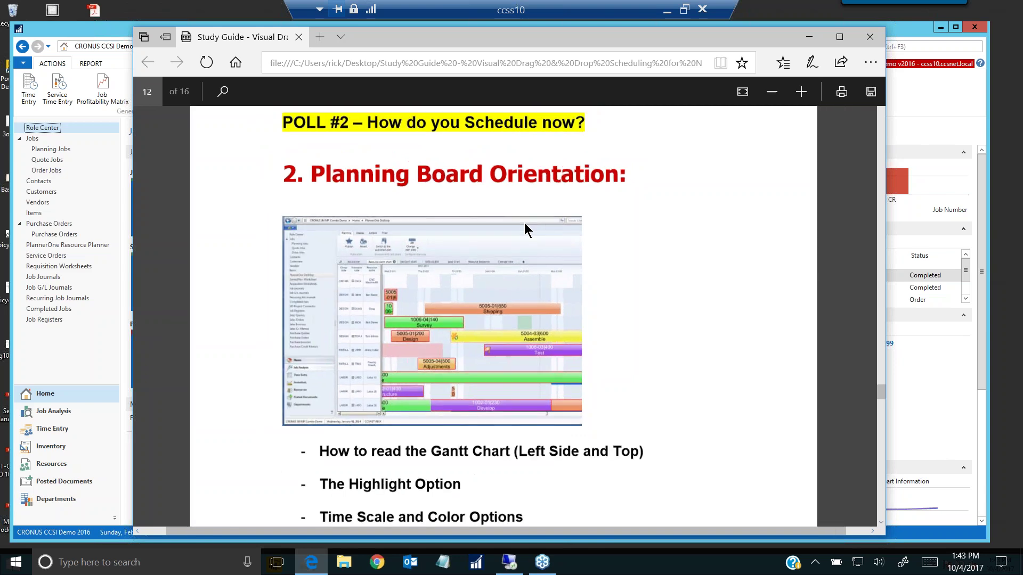
scroll(606, 260, down, 1)
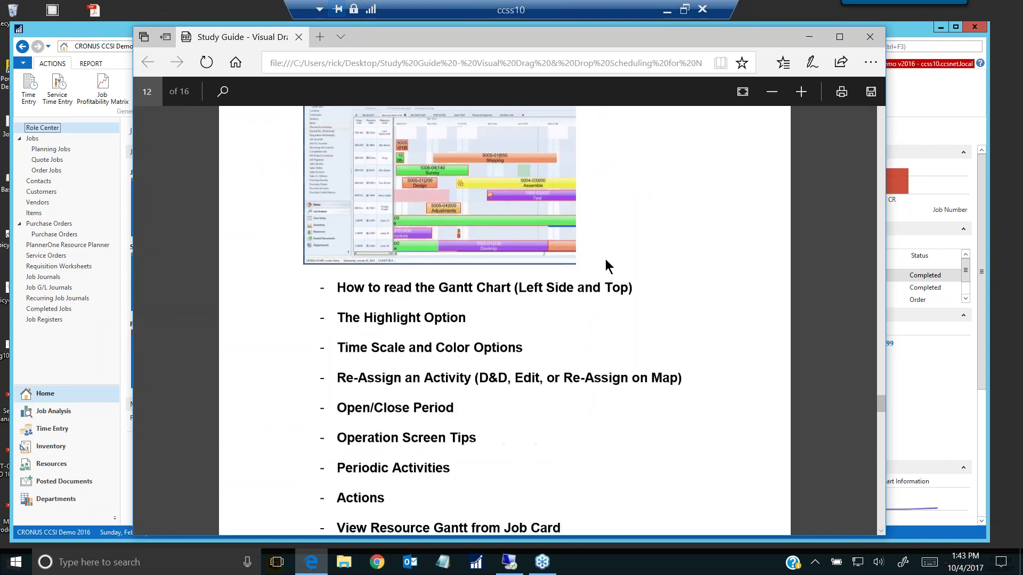
scroll(514, 274, up, 1)
scroll(617, 274, down, 1)
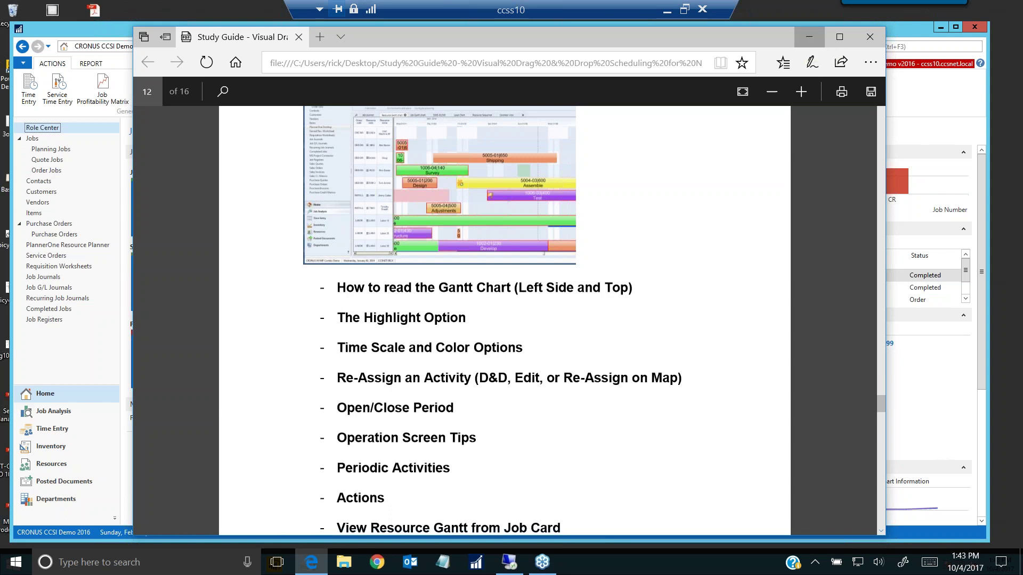
click(807, 40)
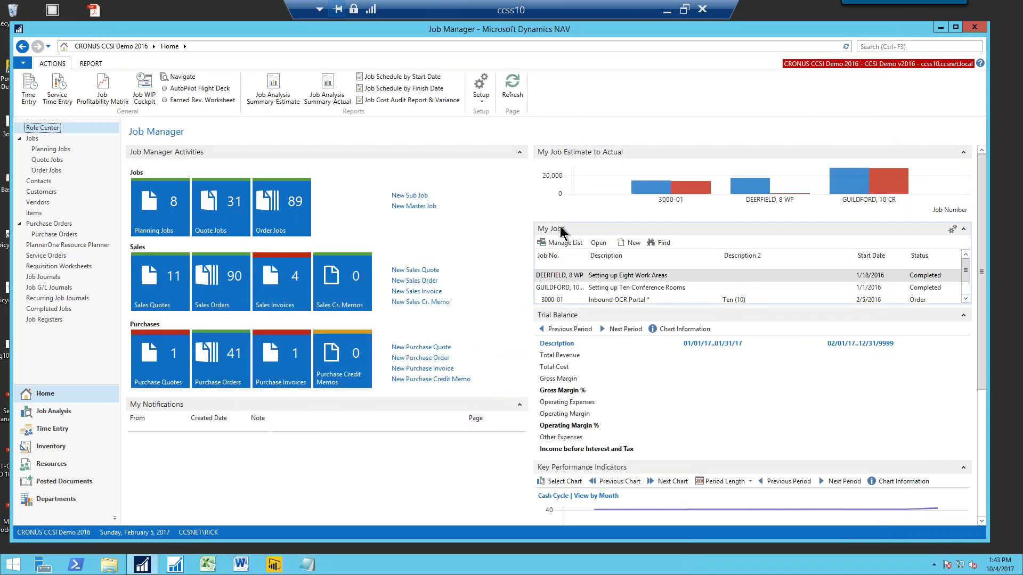
Step: Open the PlannerOne Resource Planner and examine the developers' activities in the Resource Gantt chart over a wider date range
click(64, 244)
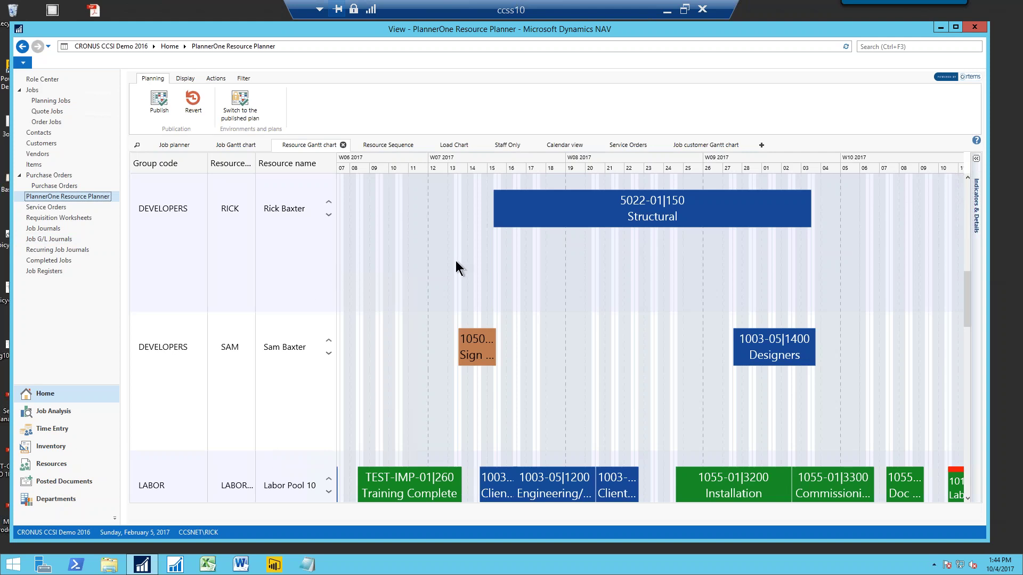
scroll(453, 261, down, 3)
scroll(447, 261, down, 1)
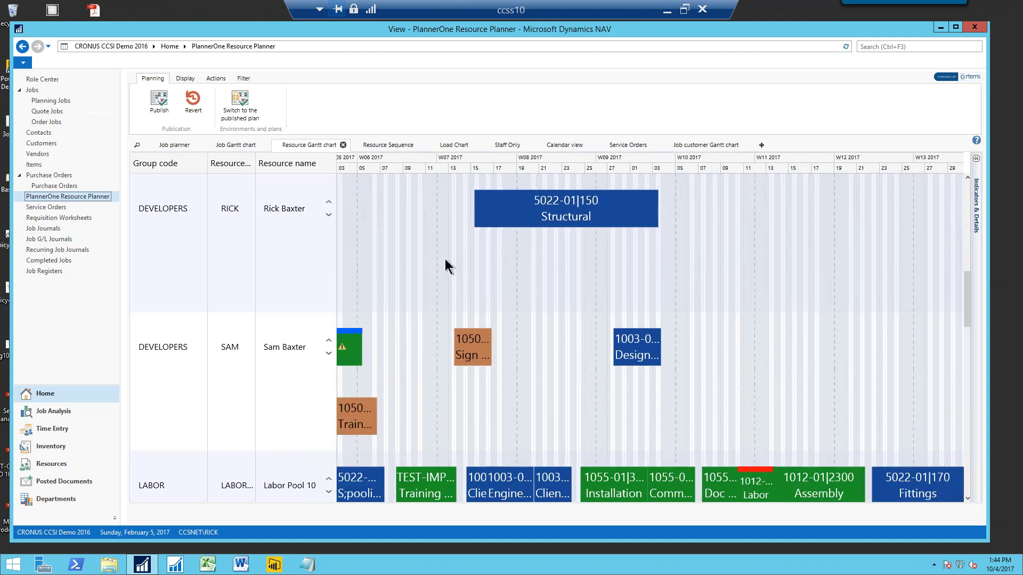
scroll(421, 256, up, 2)
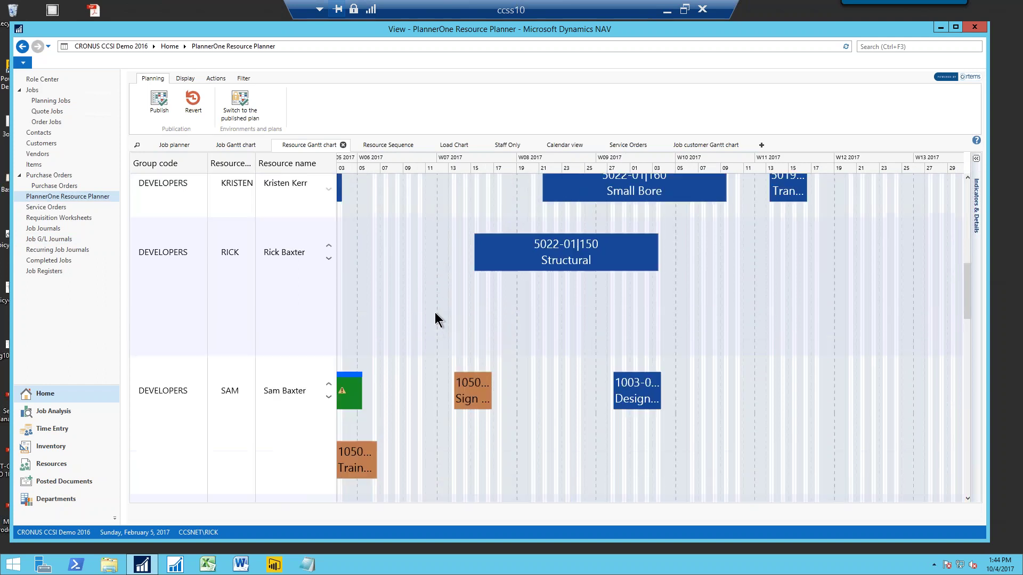
scroll(424, 335, down, 1)
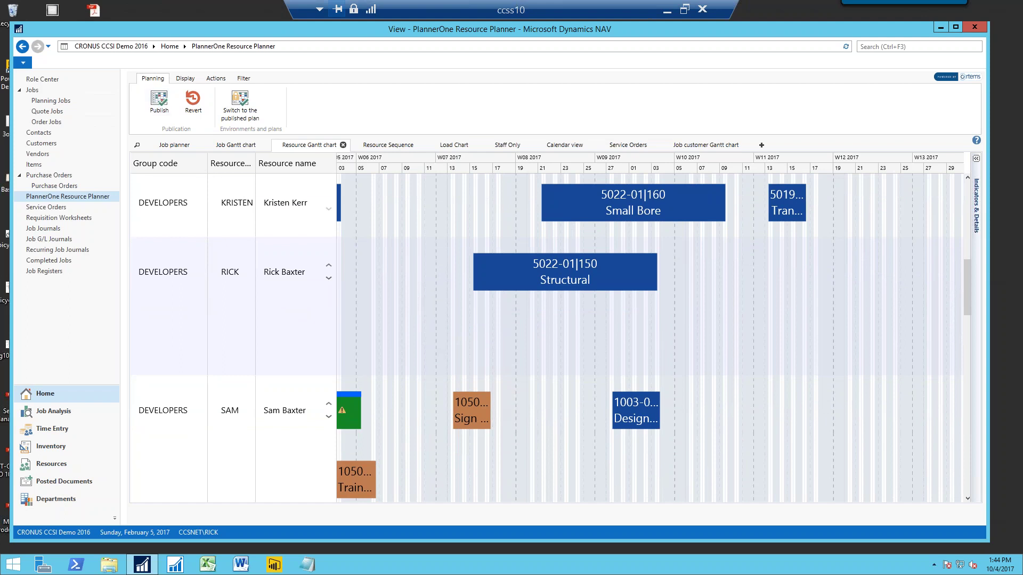
Step: Set the Resource Gantt chart's time scale to Month and bring weeks W07 to W10 2017 into view
click(184, 78)
click(153, 78)
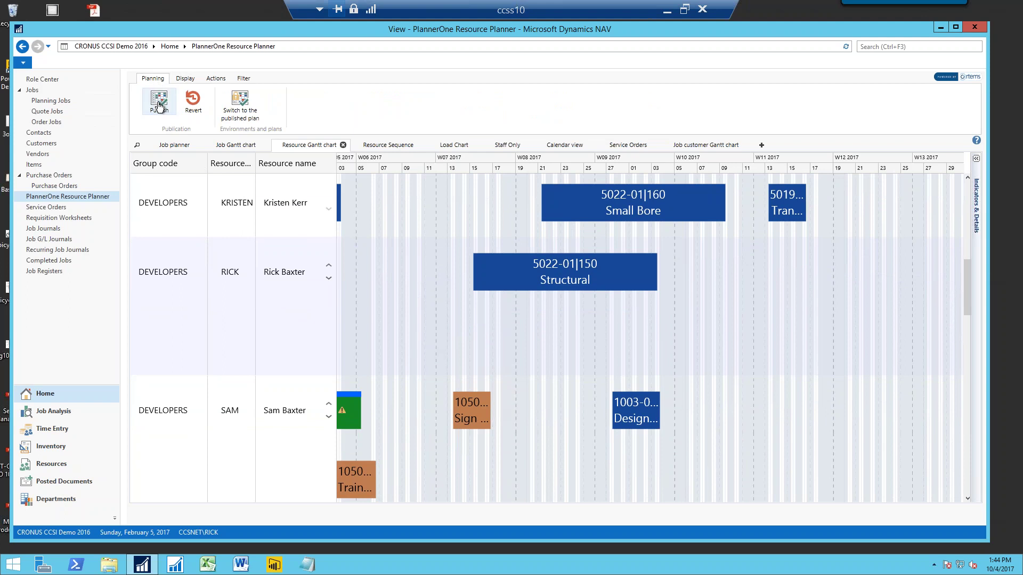
click(181, 80)
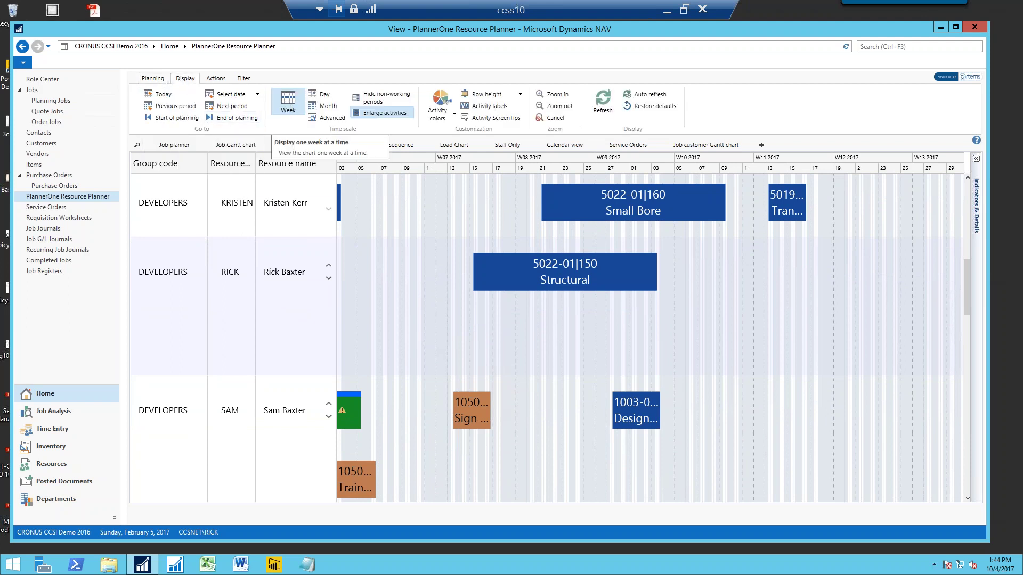
click(327, 106)
drag(821, 326, 645, 344)
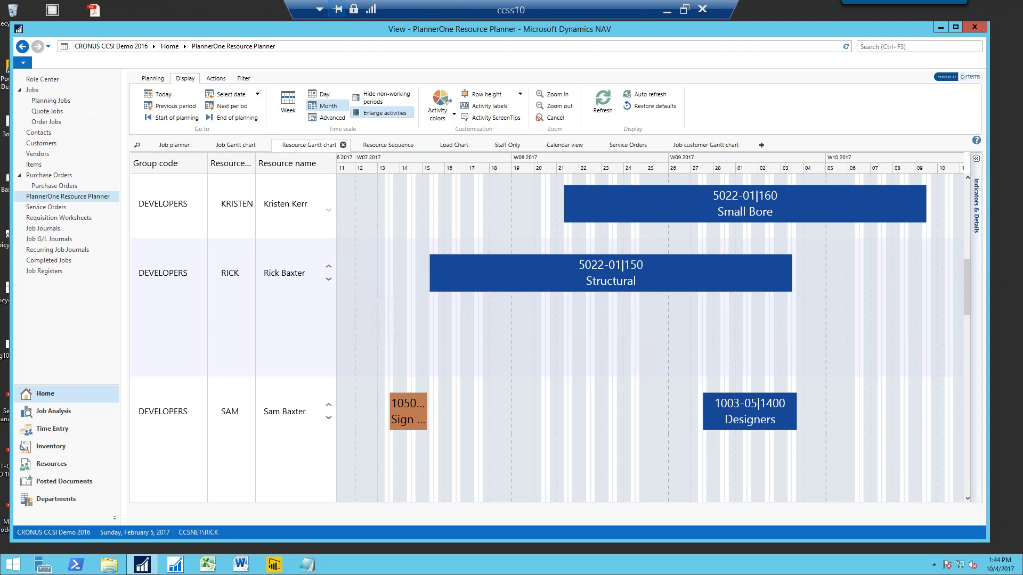
Step: Review the activity actions and filter options, and look through the resource filter and sort list without applying a filter
click(218, 78)
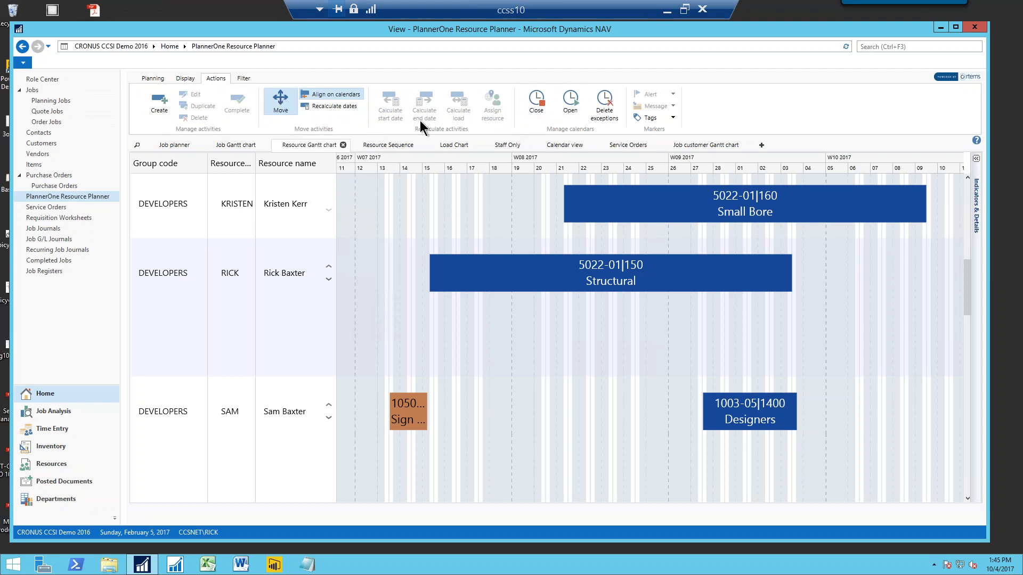
click(244, 78)
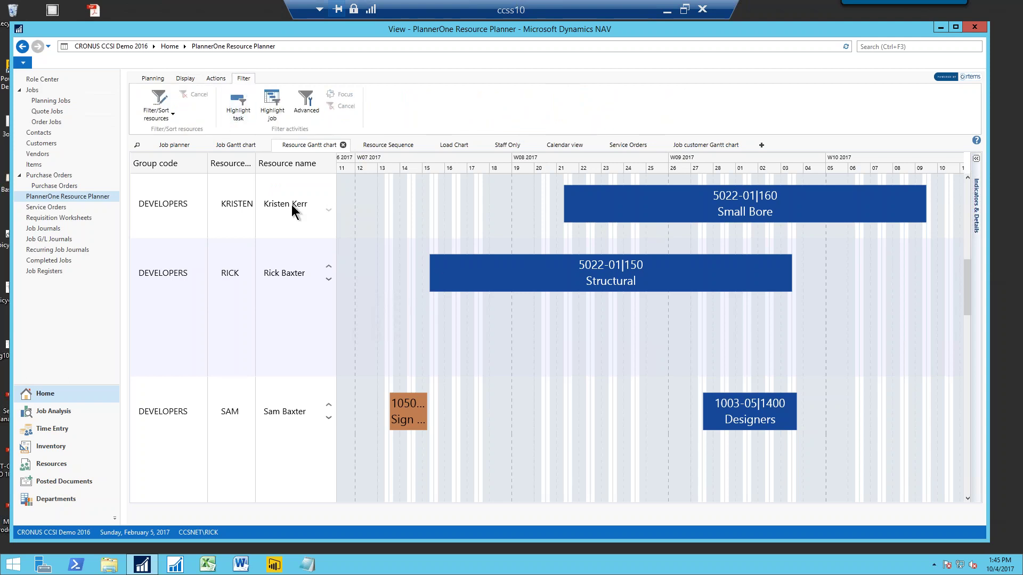
click(157, 104)
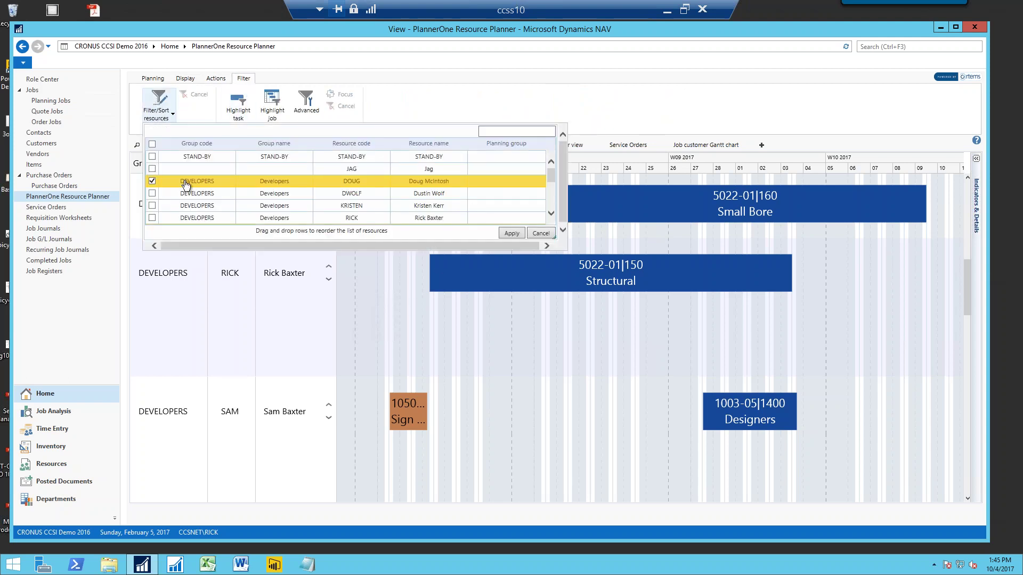
scroll(188, 220, down, 3)
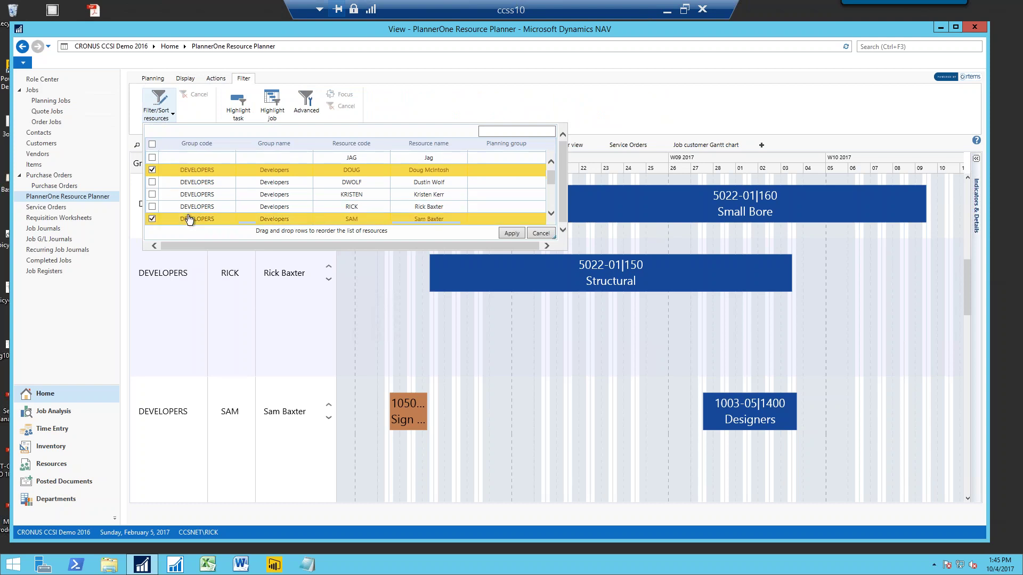
scroll(191, 219, down, 4)
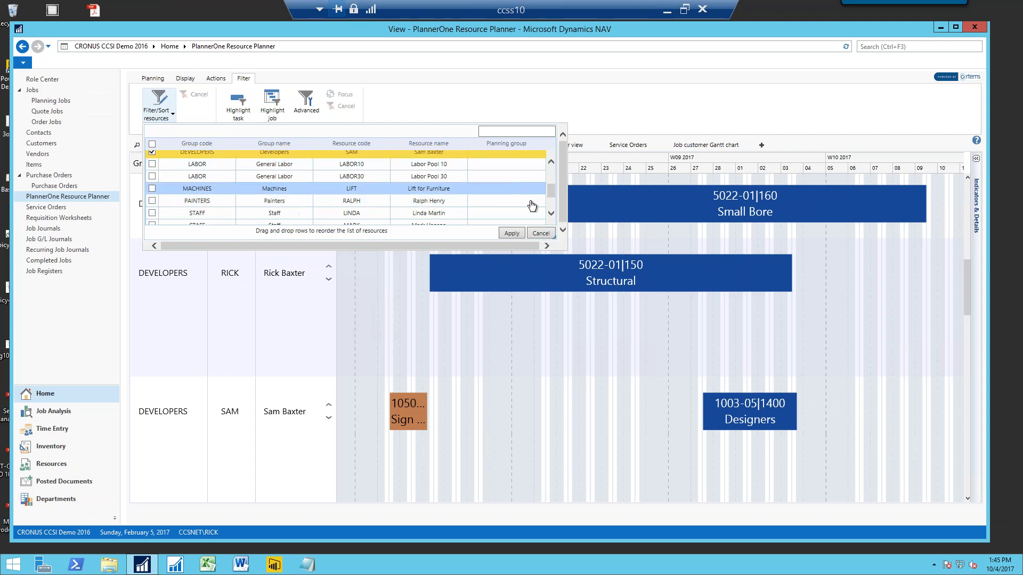
click(542, 234)
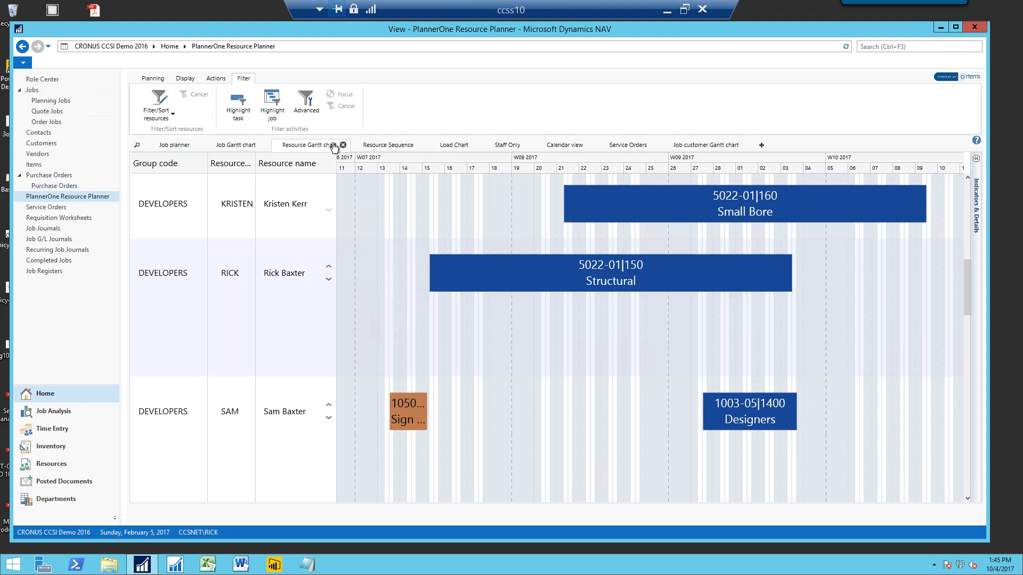
Step: Reopen and cancel the resource filter and sort list, and widen the Resource Gantt chart's date range to January through April 2017
click(162, 109)
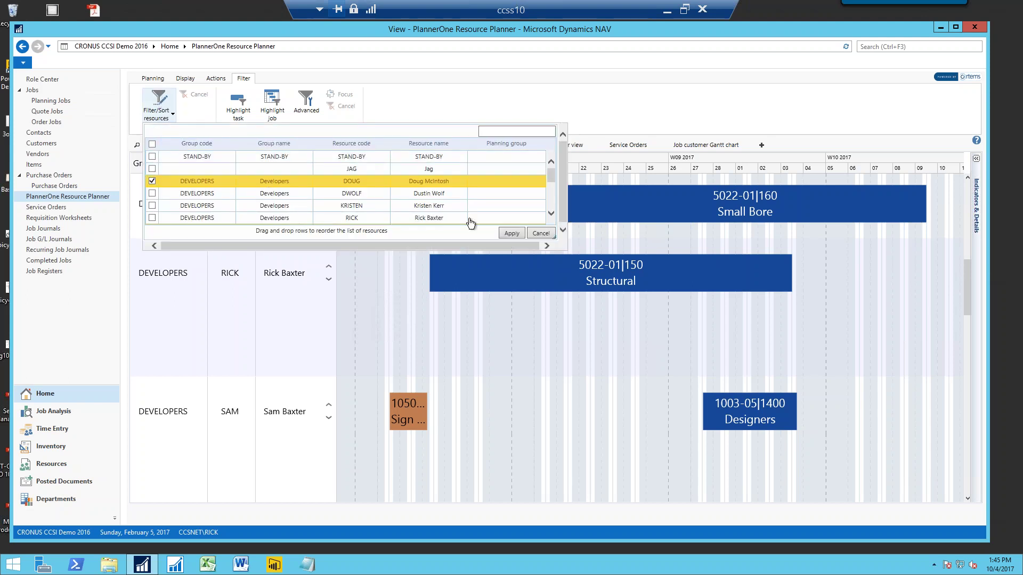
click(540, 233)
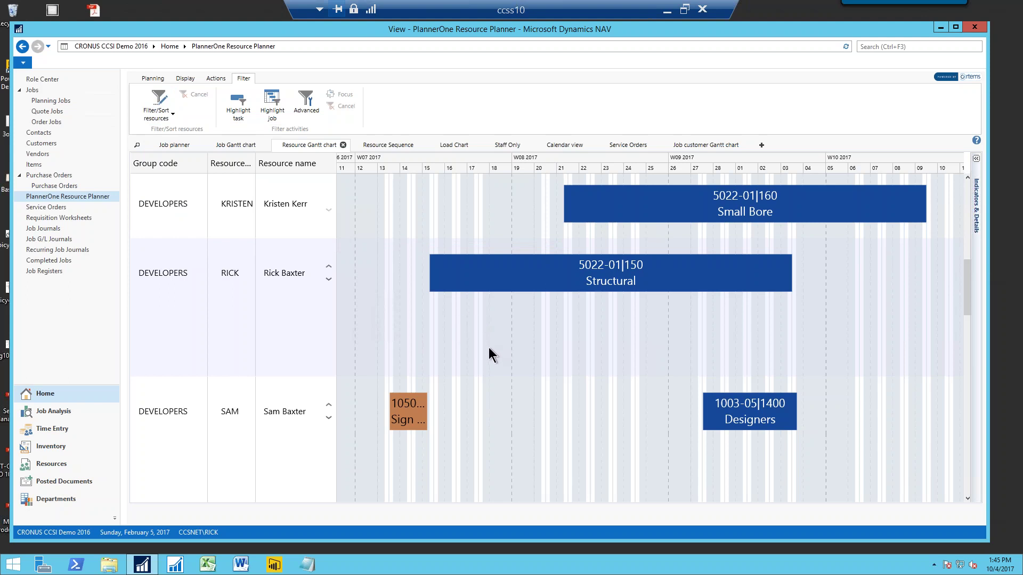
scroll(490, 349, down, 5)
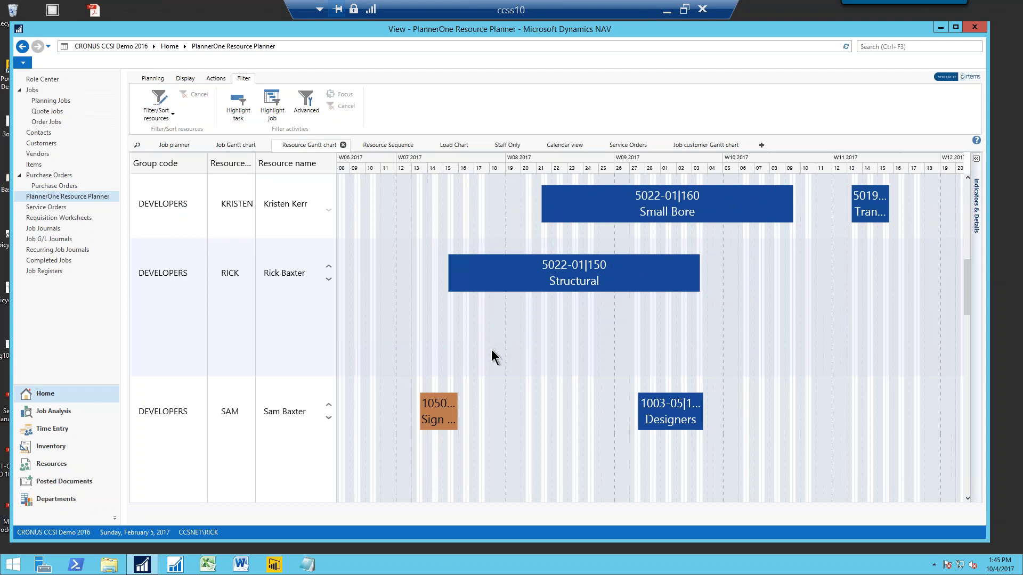
scroll(491, 348, down, 1)
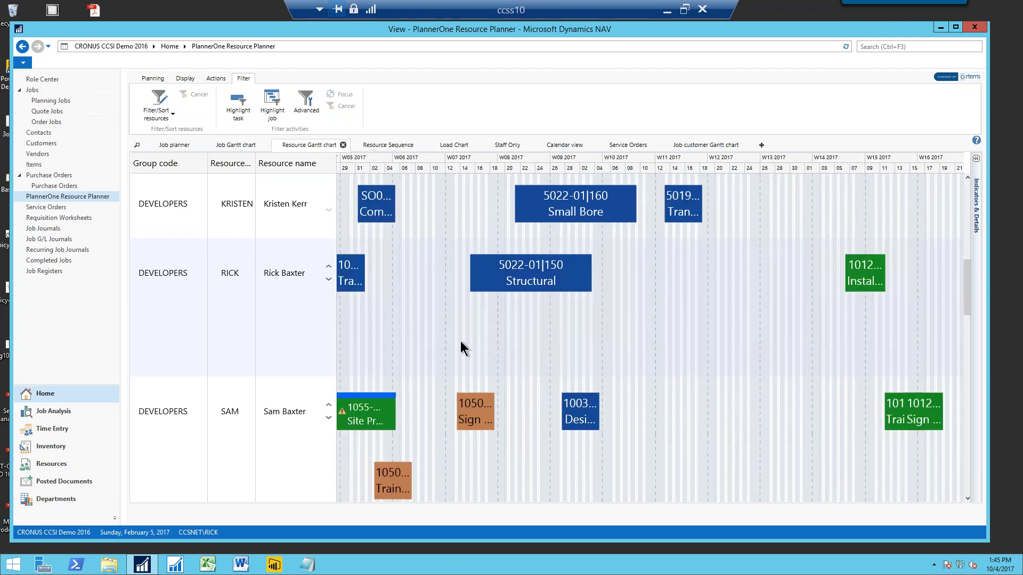
drag(461, 334, 570, 338)
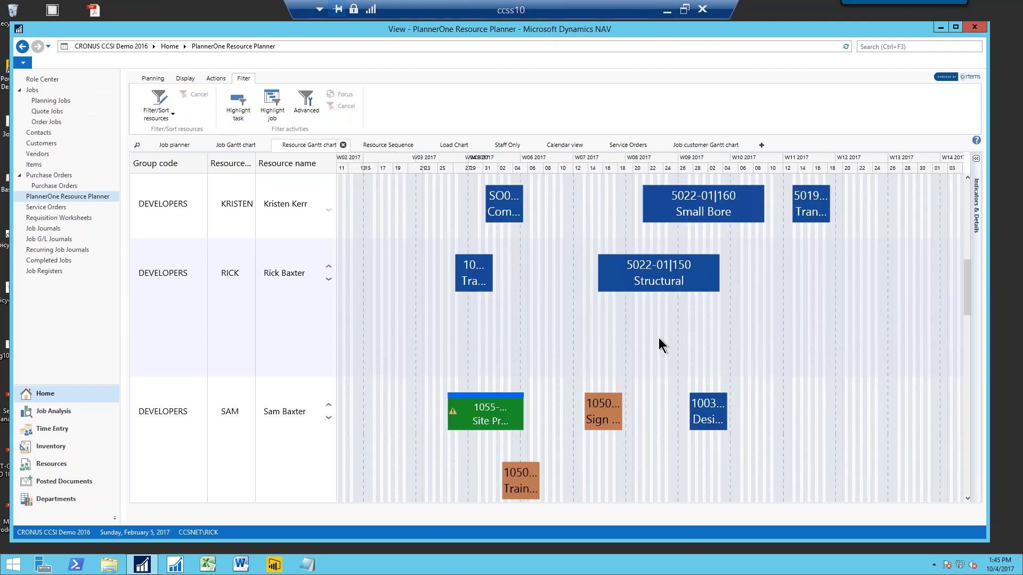
scroll(659, 340, down, 2)
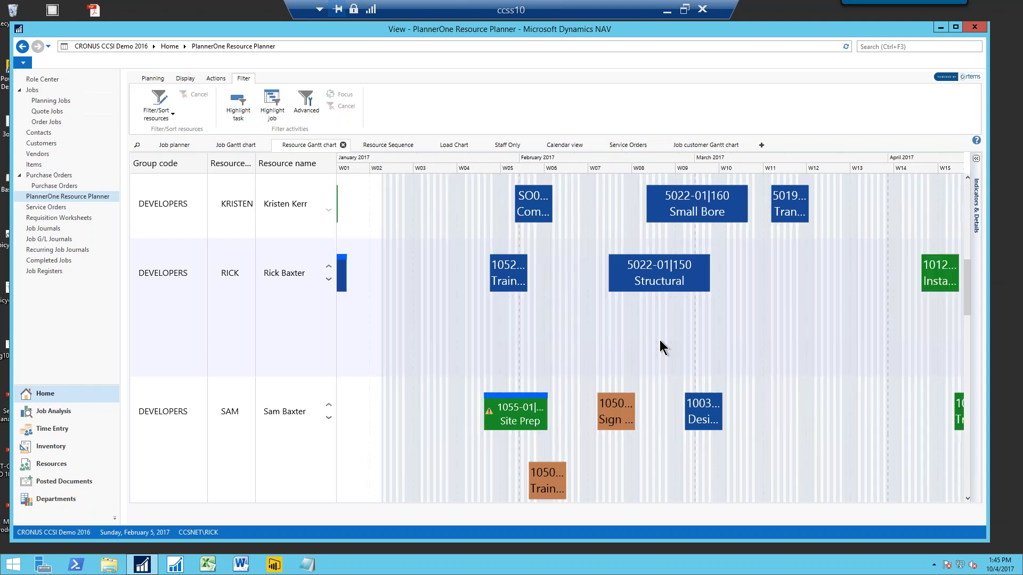
drag(683, 336, 603, 320)
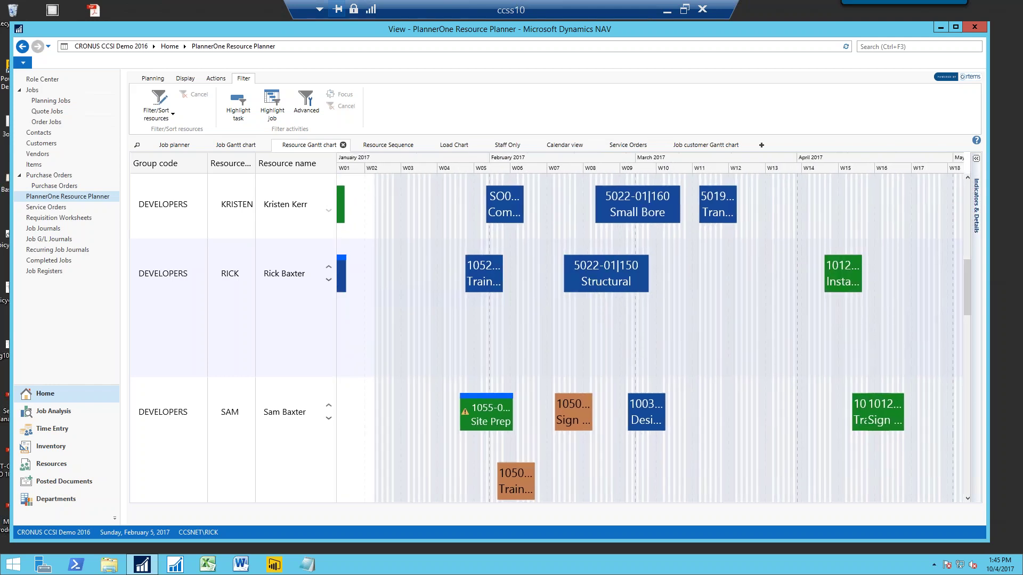
Step: Color the activities in the Resource Gantt chart by Job and look over the developers' rows
click(216, 79)
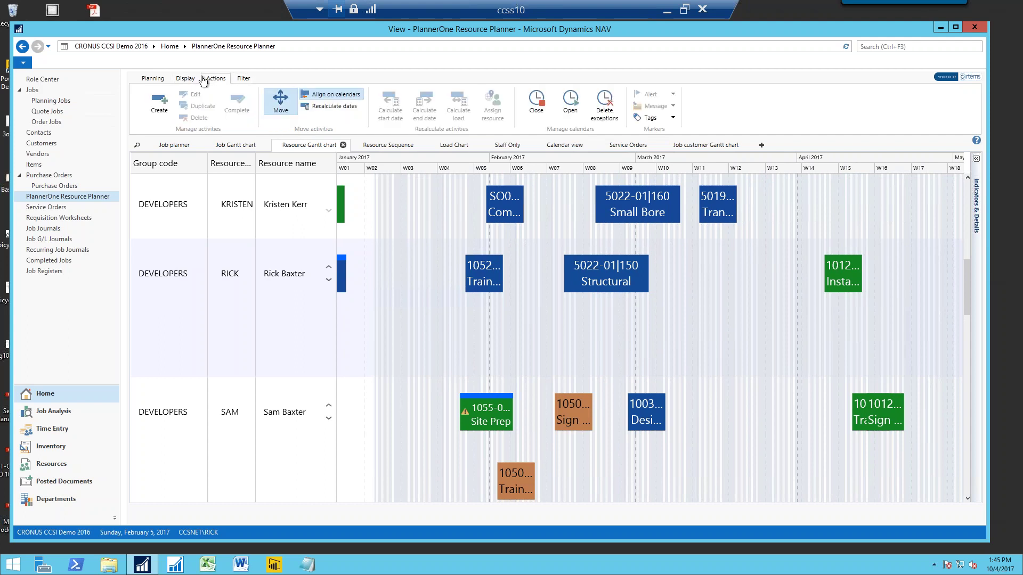
click(185, 80)
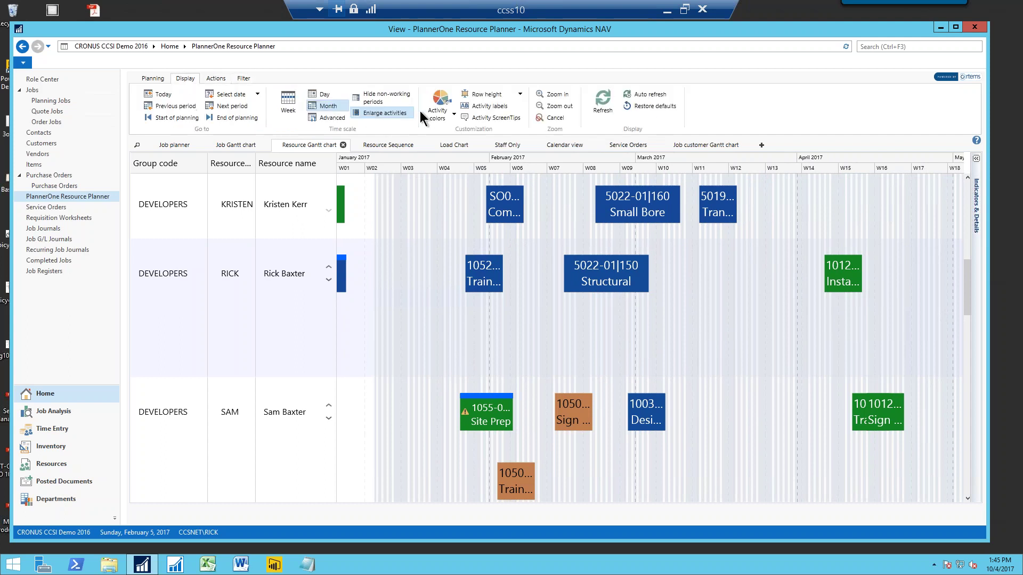
click(437, 114)
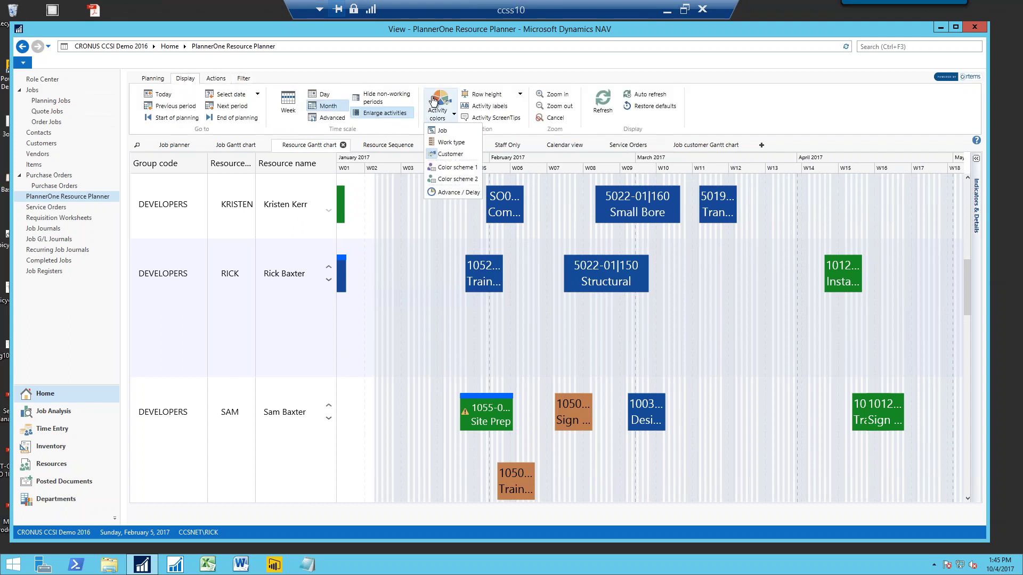
click(442, 132)
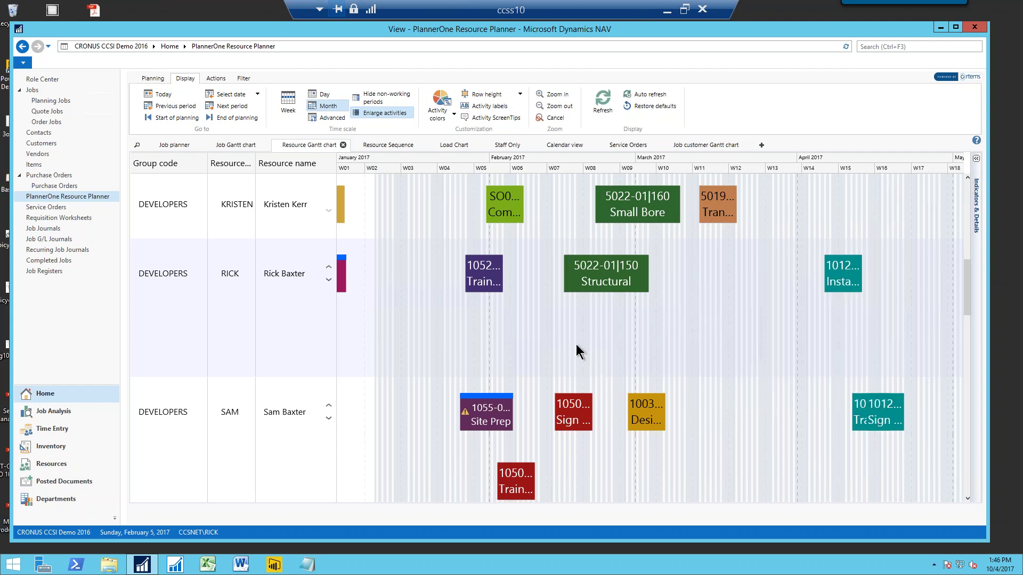
mouse_move(548, 346)
mouse_down()
mouse_move(780, 346)
mouse_move(534, 348)
mouse_up()
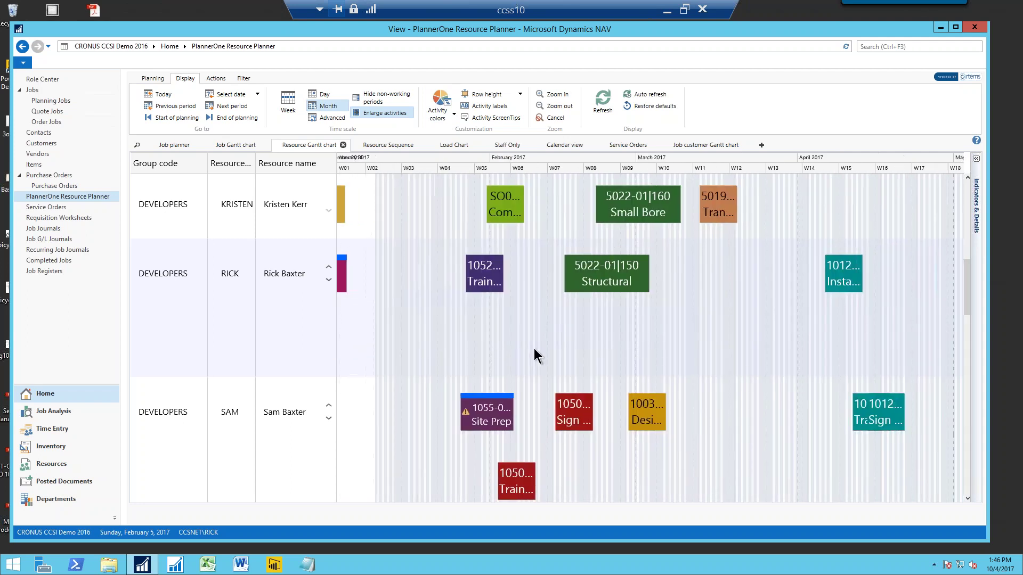
Step: Color the activities by Customer and view the details of the Designers activity 1003-05|1400
click(434, 106)
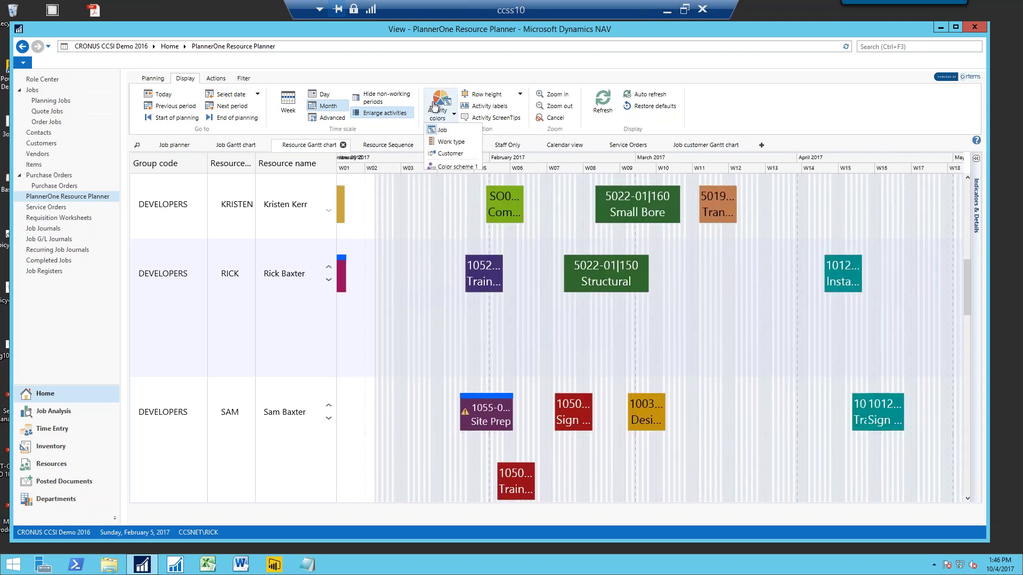
click(445, 155)
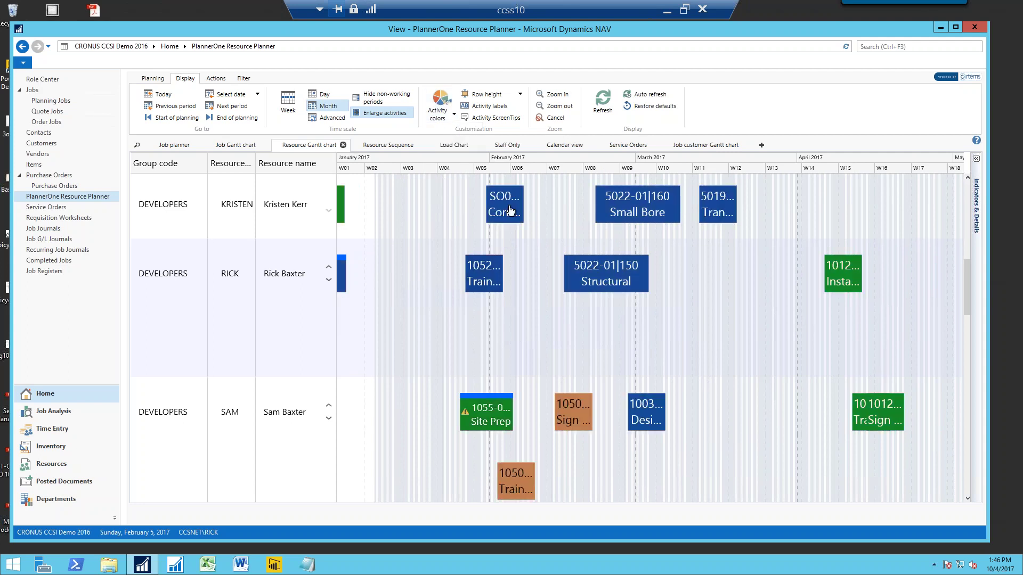
mouse_move(511, 211)
mouse_move(645, 404)
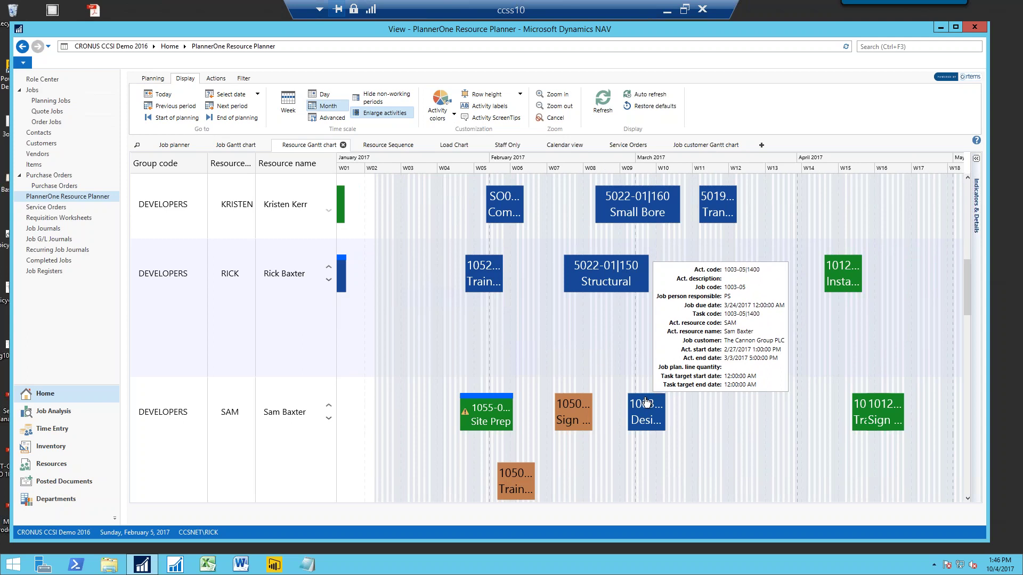
Step: Color the activities by Advance / Delay and review the other available color options
click(445, 101)
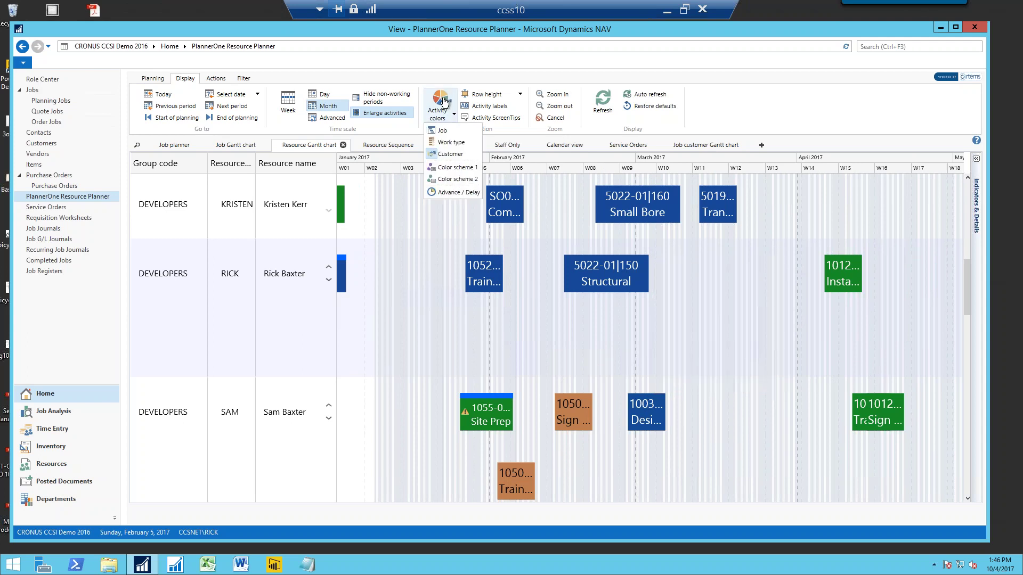
click(450, 193)
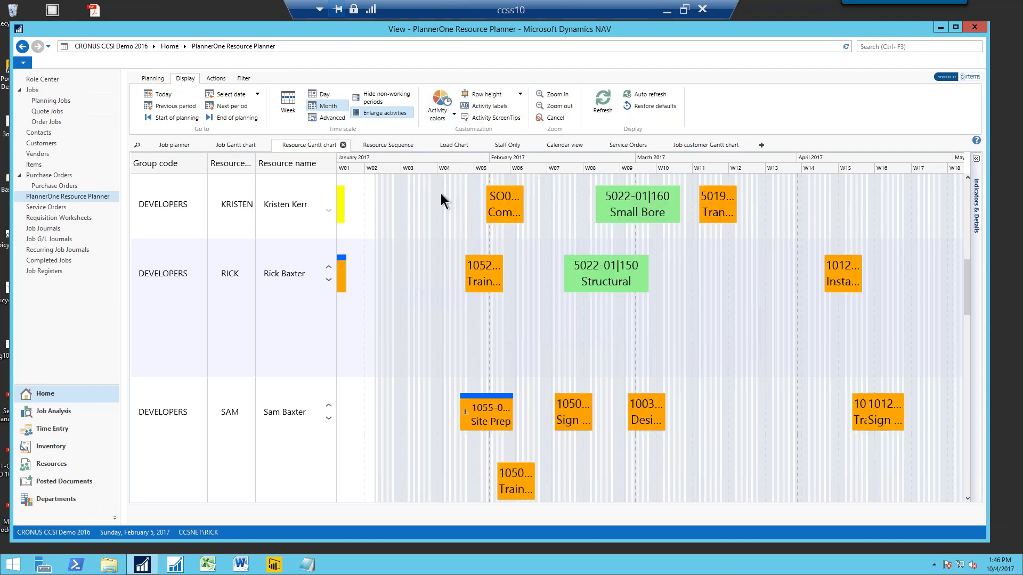
click(435, 110)
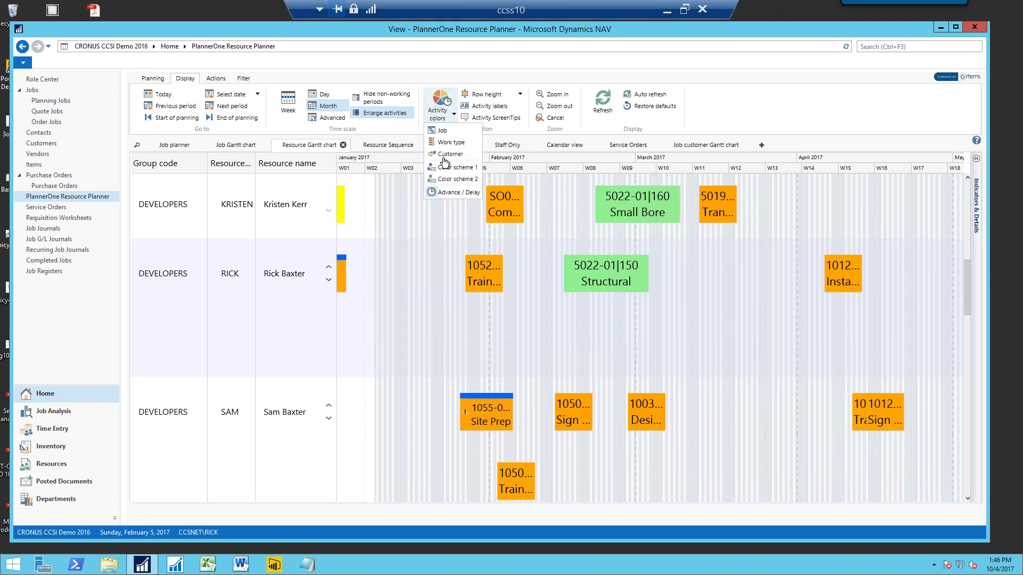
mouse_move(440, 194)
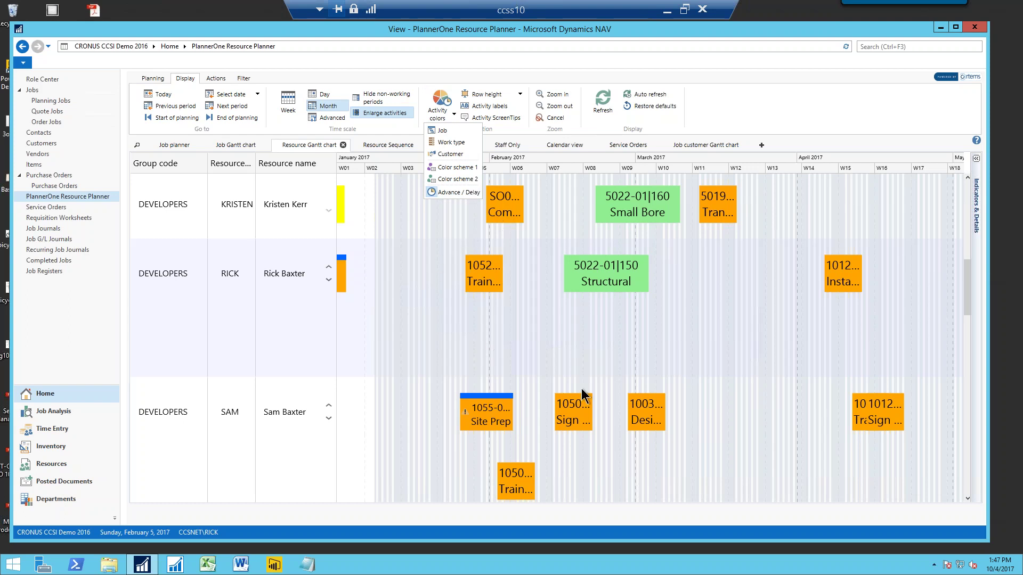
Step: Examine the Advance / Delay colors across the developer, labor, machine, painter and staff rows from November 2016 to June 2017
scroll(692, 351, left, 3)
click(693, 351)
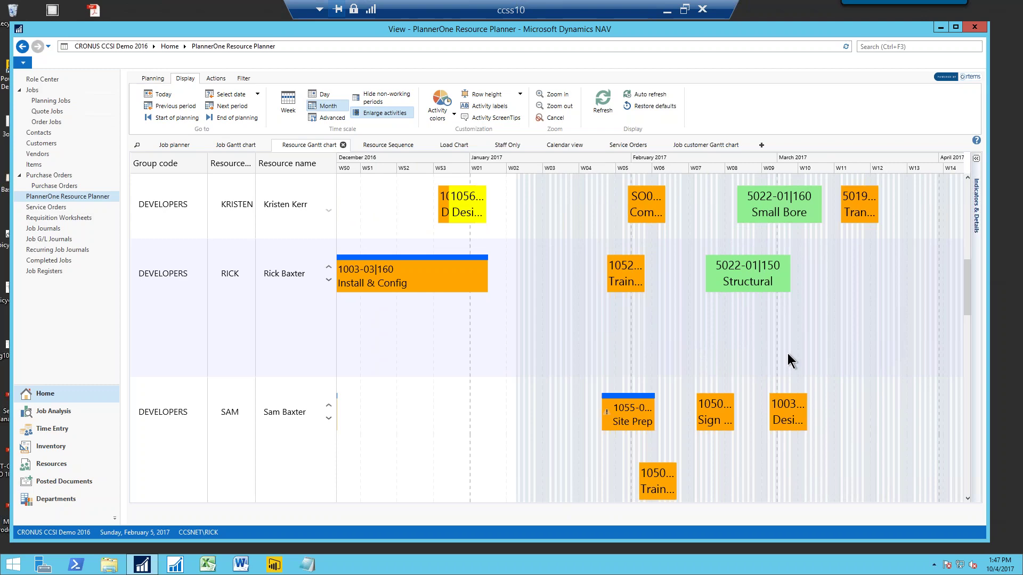
scroll(787, 353, down, 2)
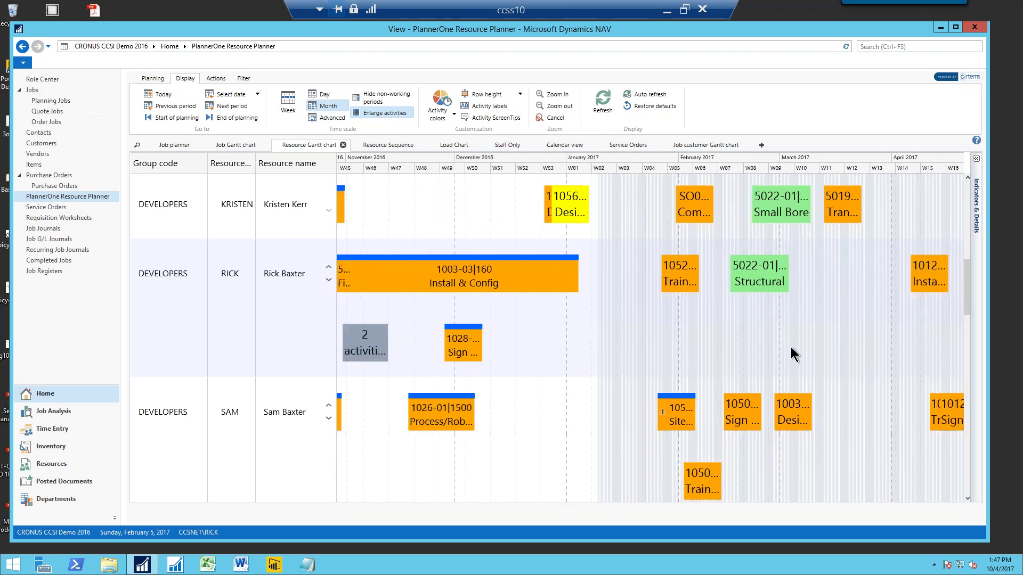
scroll(791, 347, up, 1)
scroll(792, 372, down, 2)
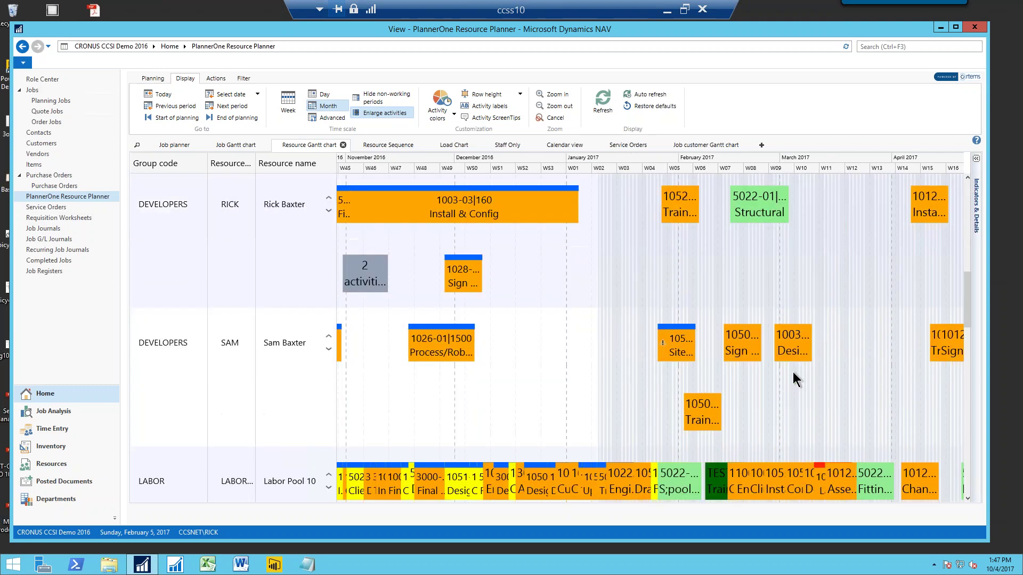
scroll(792, 372, down, 2)
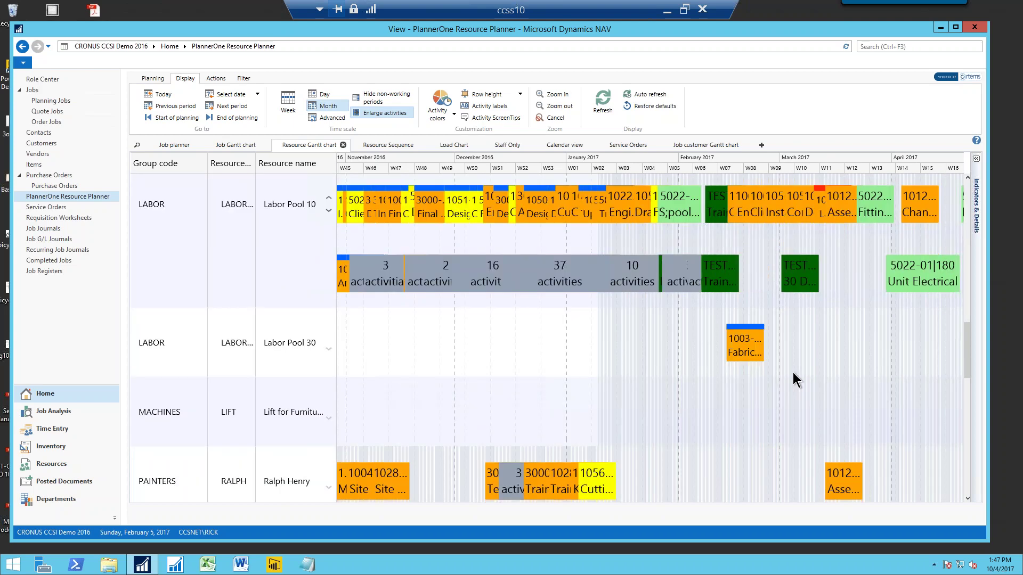
scroll(793, 373, down, 2)
scroll(793, 372, up, 2)
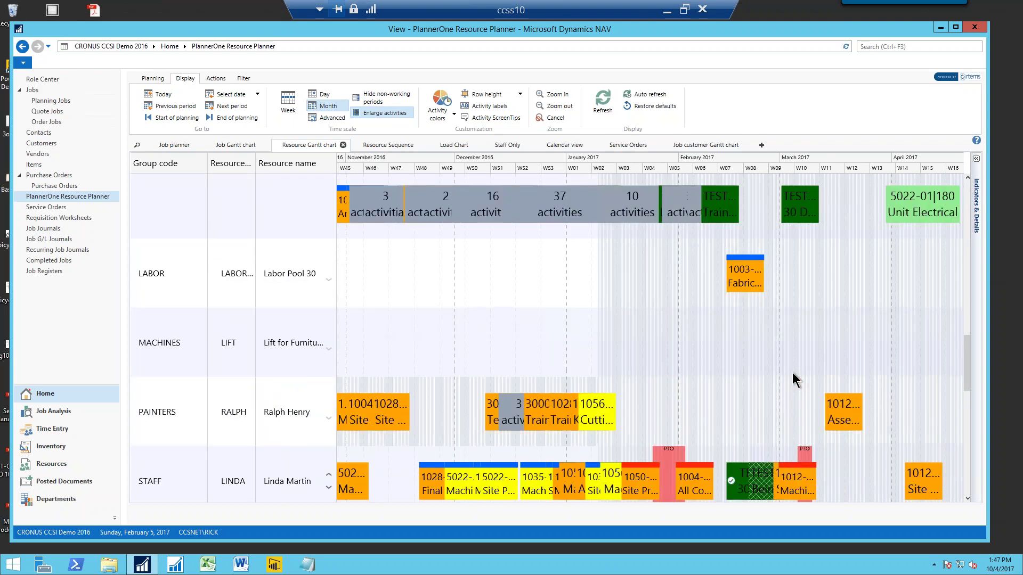
scroll(783, 413, right, 3)
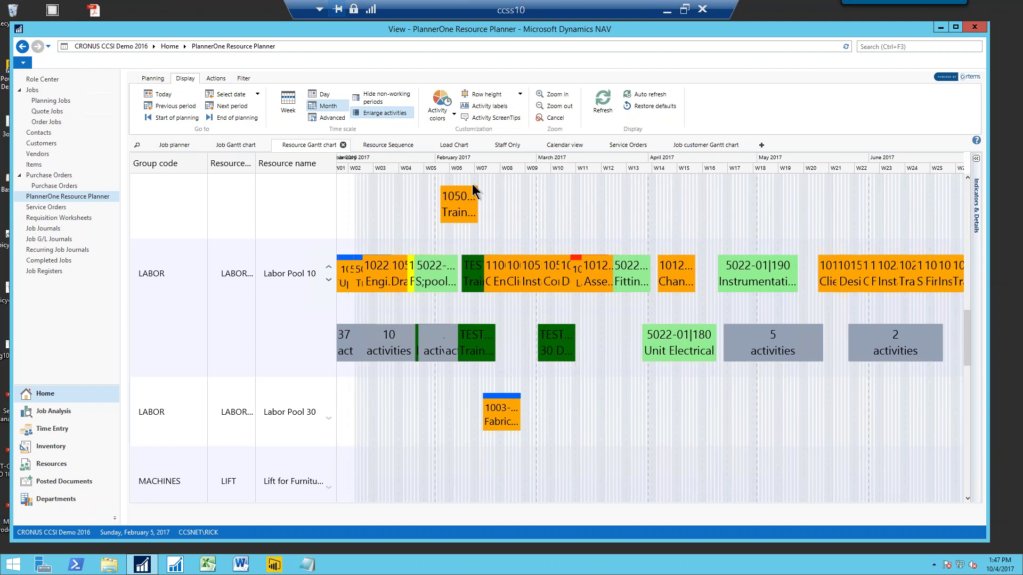
Step: Switch the activity colors back to Job and look at the activities of Labor Pool 10
click(436, 109)
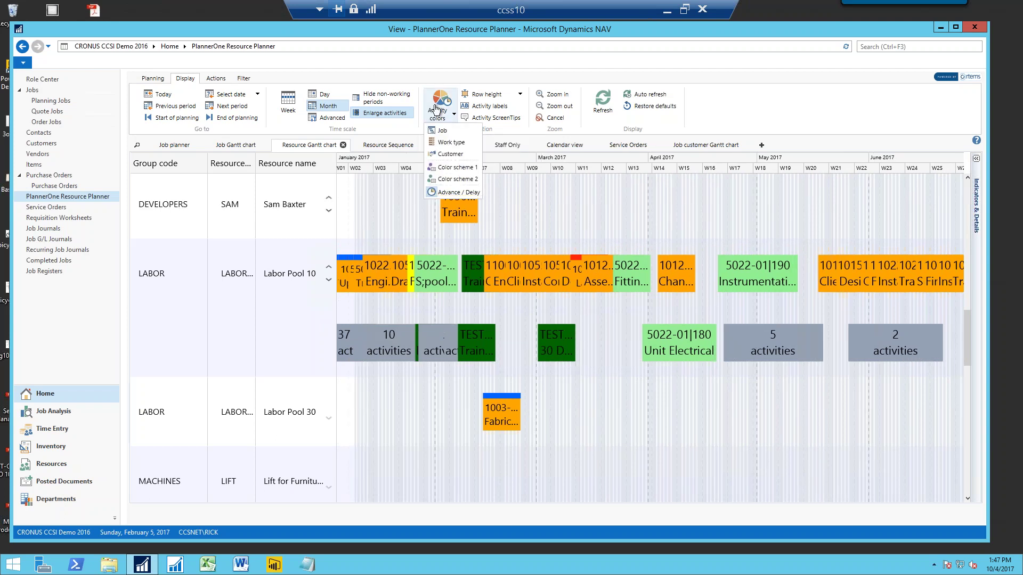
click(440, 131)
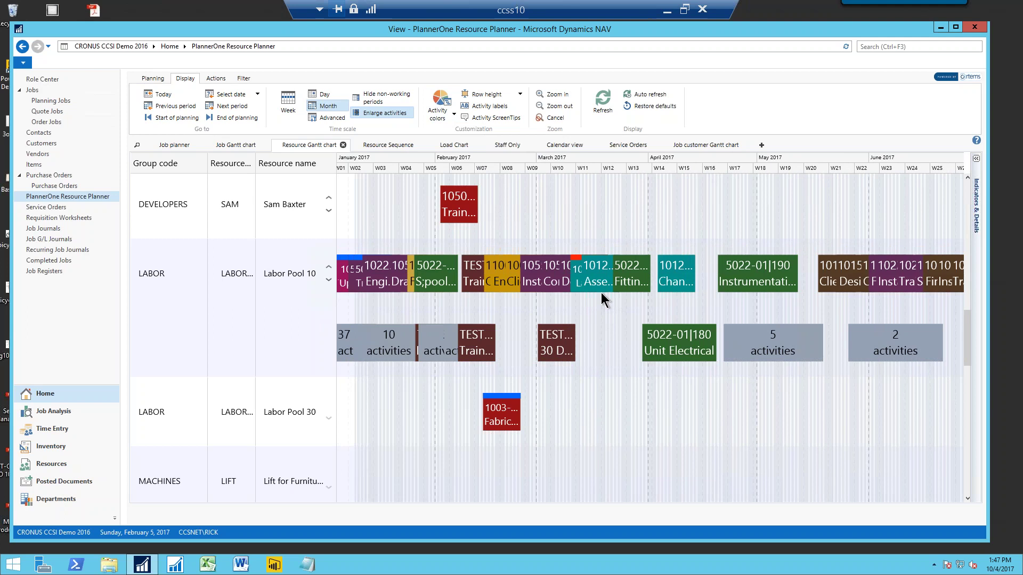
mouse_move(586, 294)
Step: Move the Fittings activity 5022-01|170 from Labor Pool 10 to the PAINTERS resource, starting about 3/30/2017
click(214, 78)
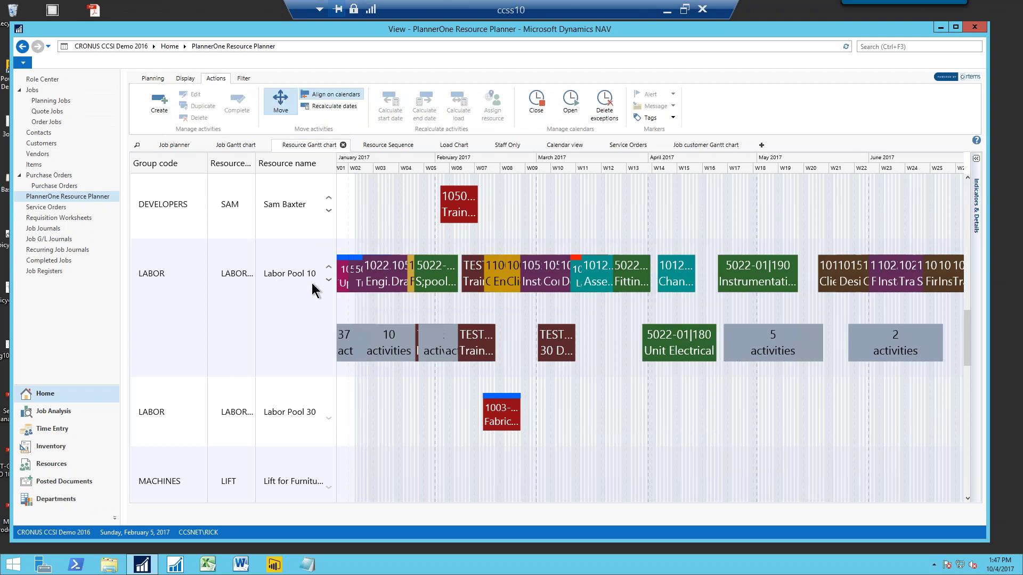
mouse_move(628, 278)
mouse_down()
mouse_move(664, 499)
mouse_move(655, 390)
mouse_move(645, 389)
mouse_up()
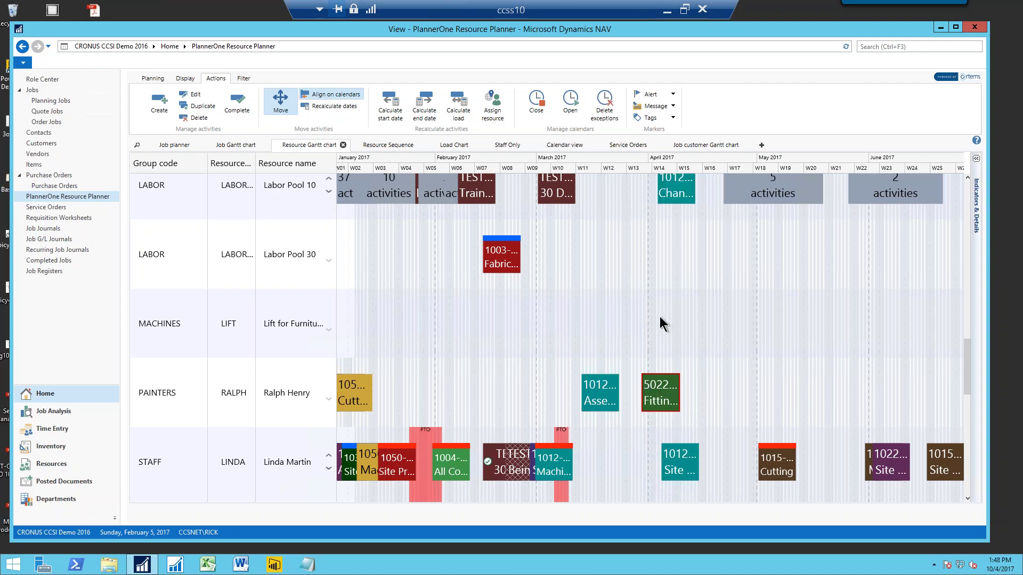
Step: Reassign the Fittings activity 5022-01|170 to the first developer in the resource list and locate it in that developer's row
double_click(661, 392)
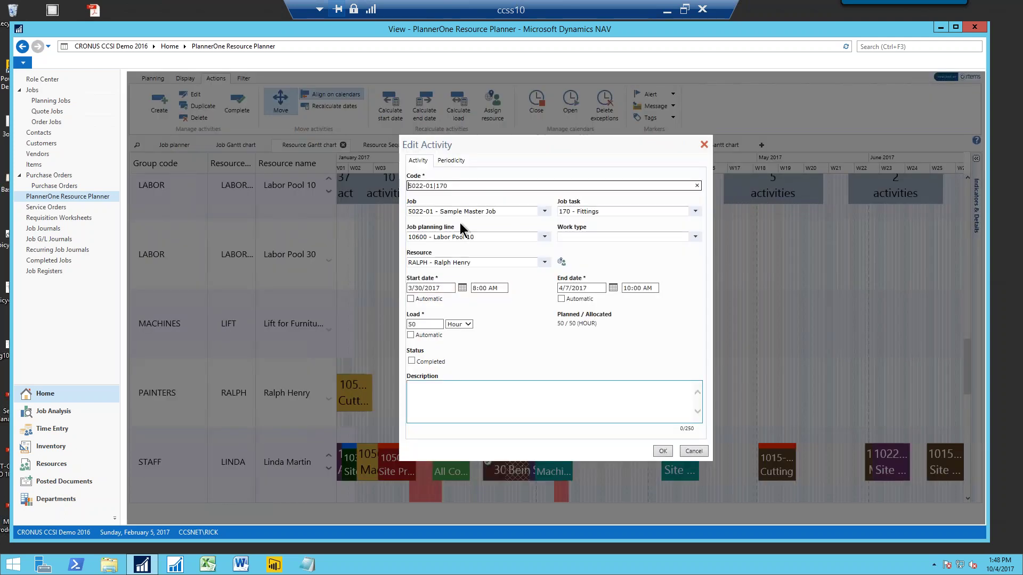
click(544, 263)
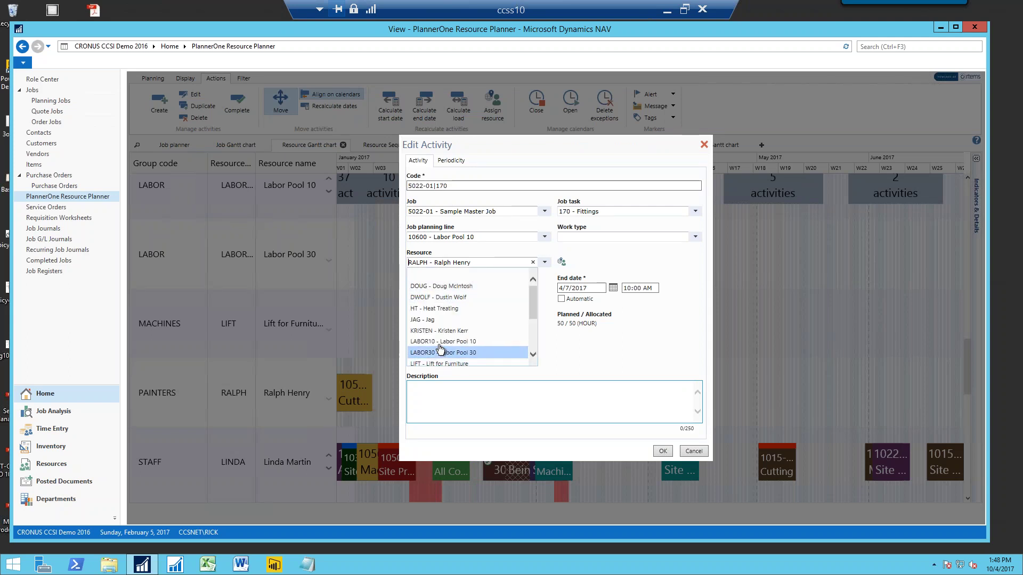
click(442, 286)
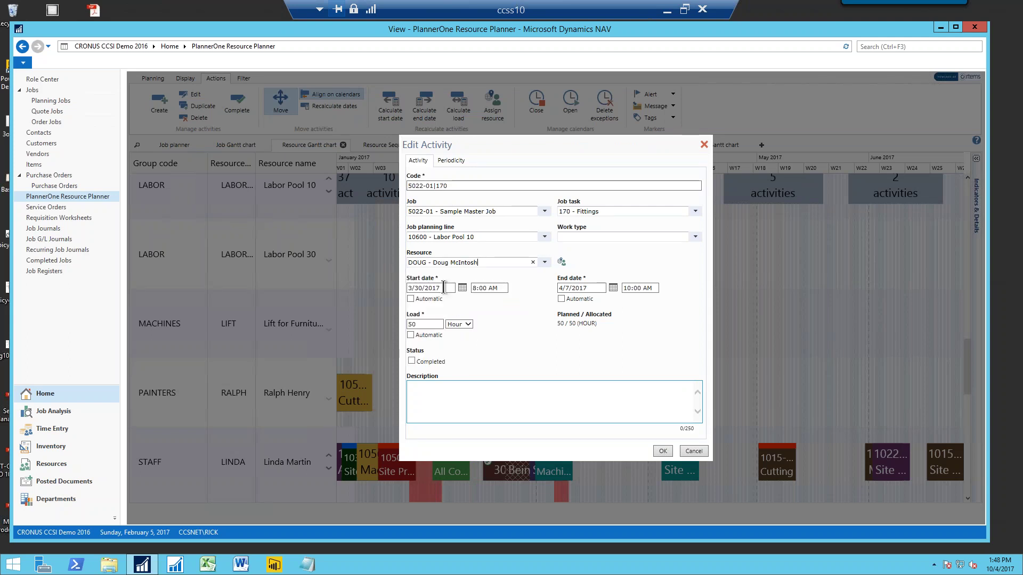
click(662, 451)
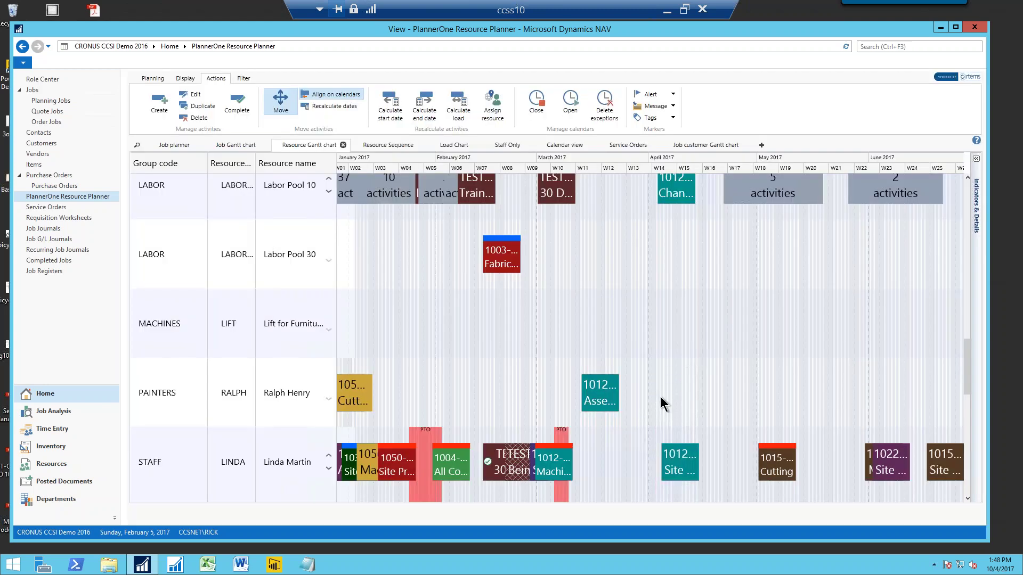
scroll(660, 397, up, 3)
scroll(659, 396, up, 6)
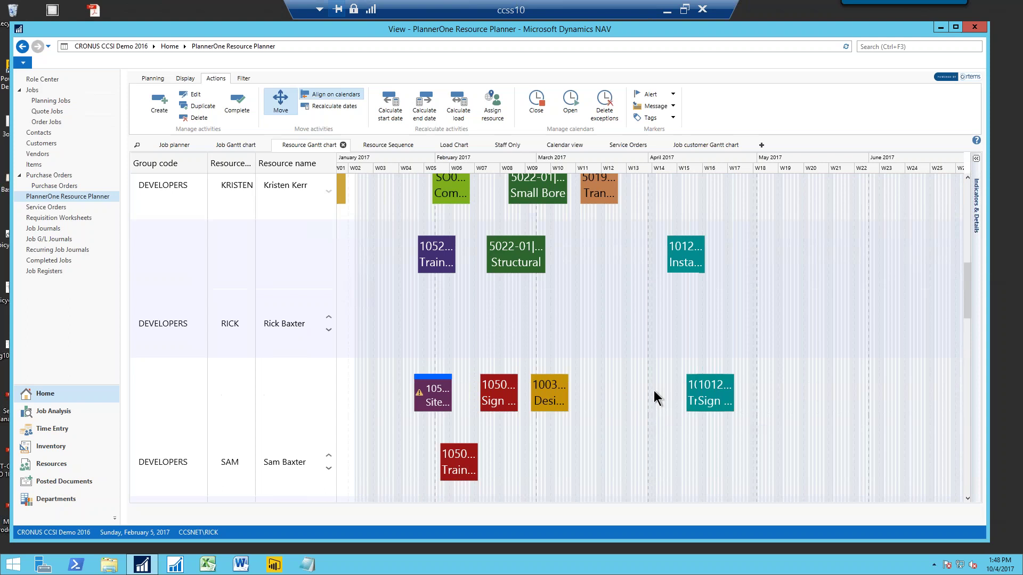
scroll(652, 392, up, 1)
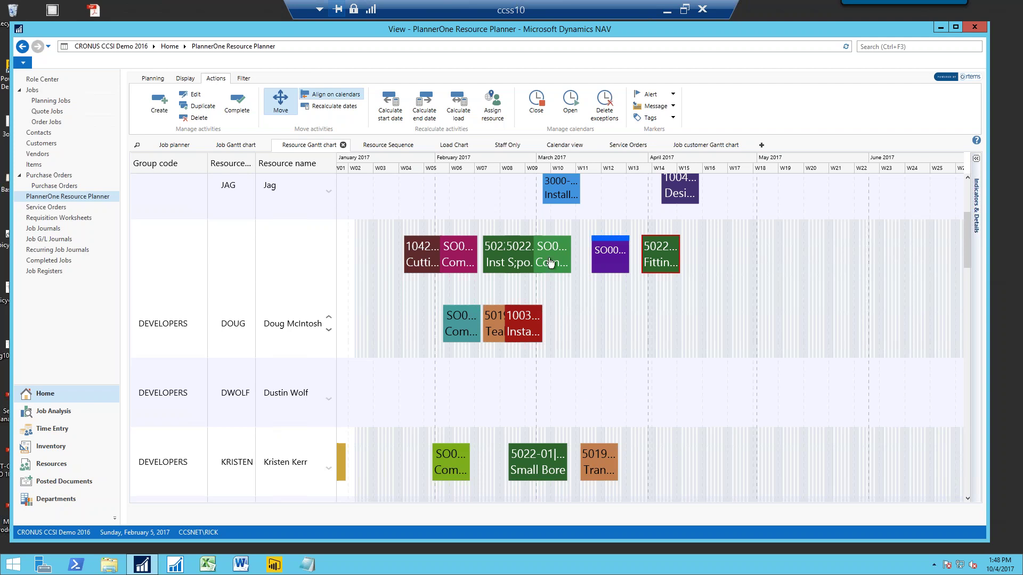
Step: Examine the planning indicators, job, task and activity details of the Fittings activity 5022-01|170, and collapse the details pane again
mouse_move(550, 262)
click(976, 158)
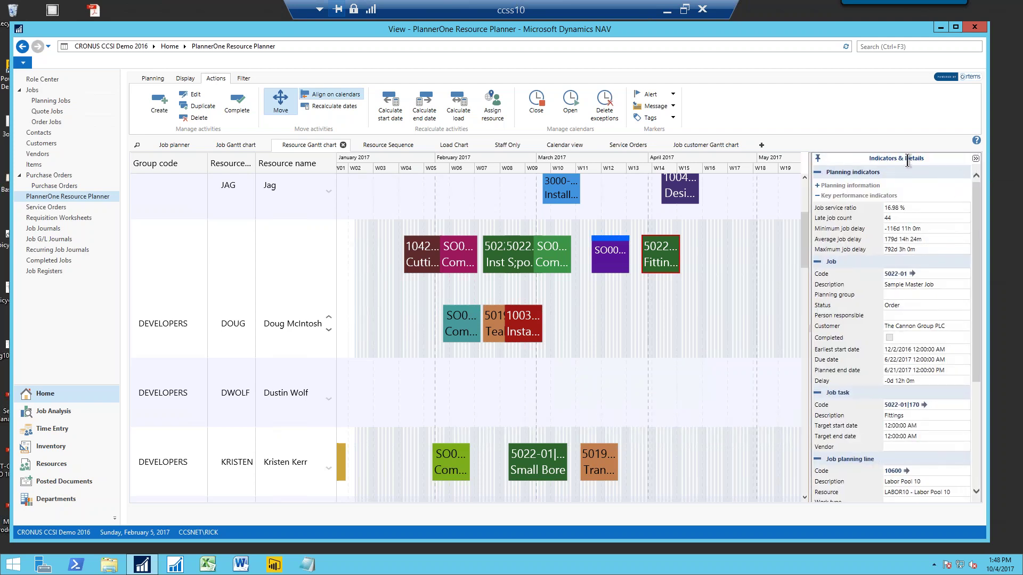
click(616, 258)
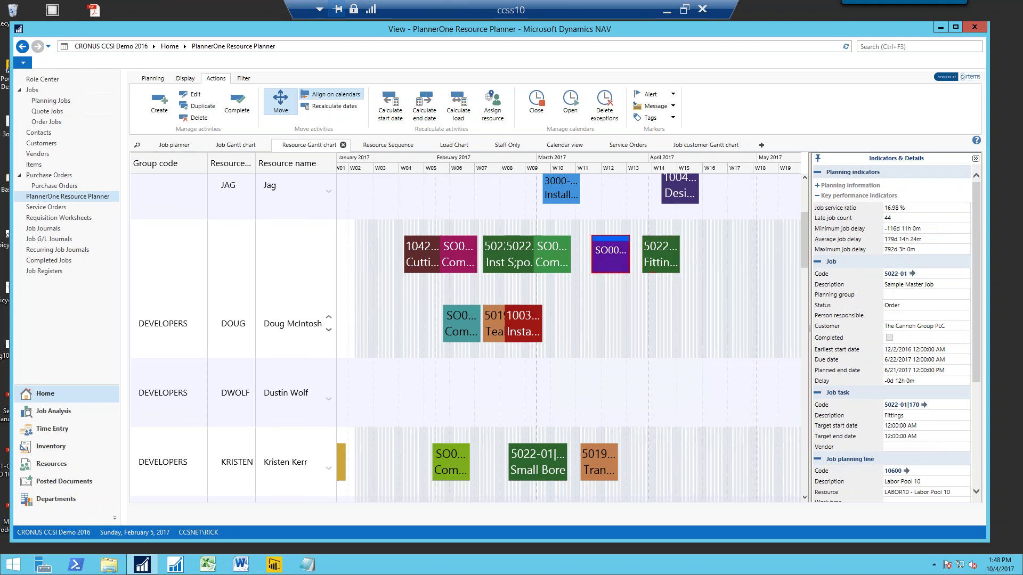
click(662, 263)
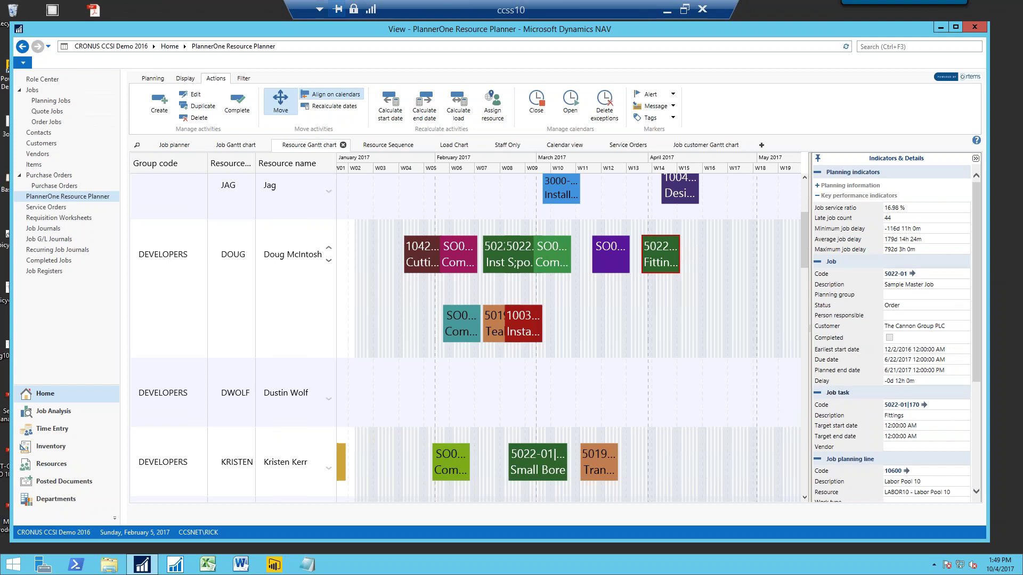
drag(974, 222, 976, 287)
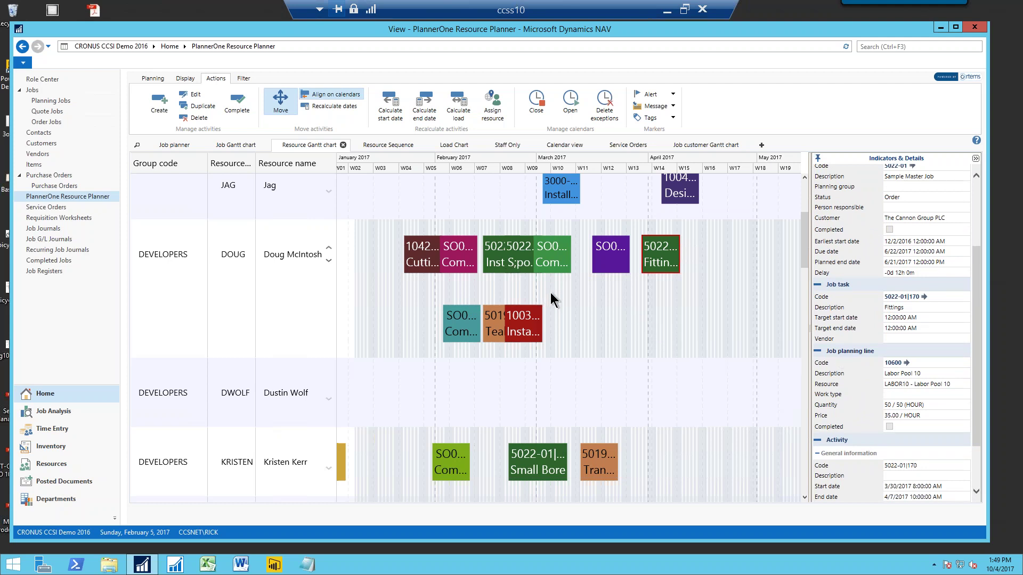
click(975, 161)
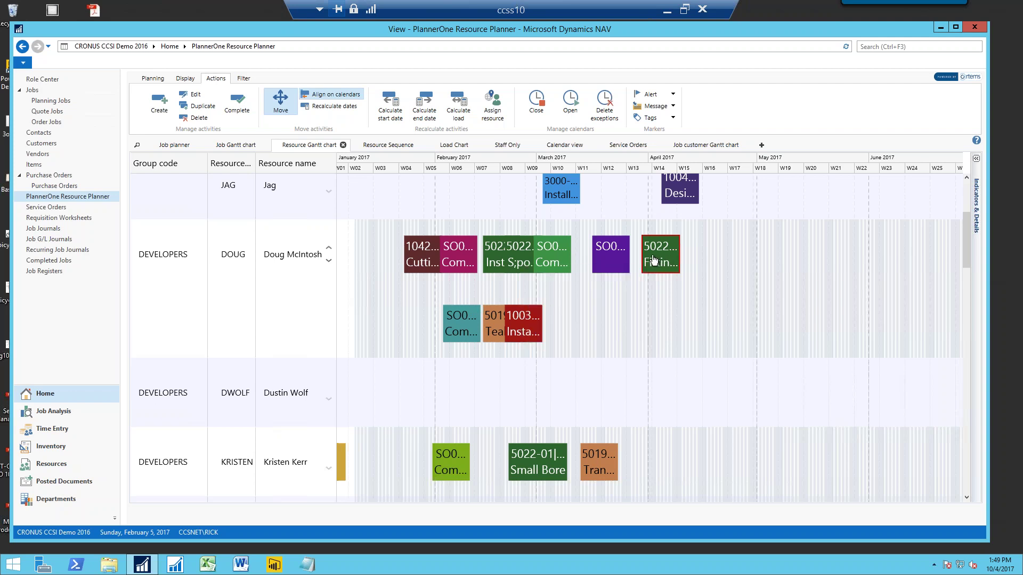
Step: Edit the Fittings activity 5022-01|170, open its map-based resource assignment and clear the Service zone filter
mouse_move(651, 257)
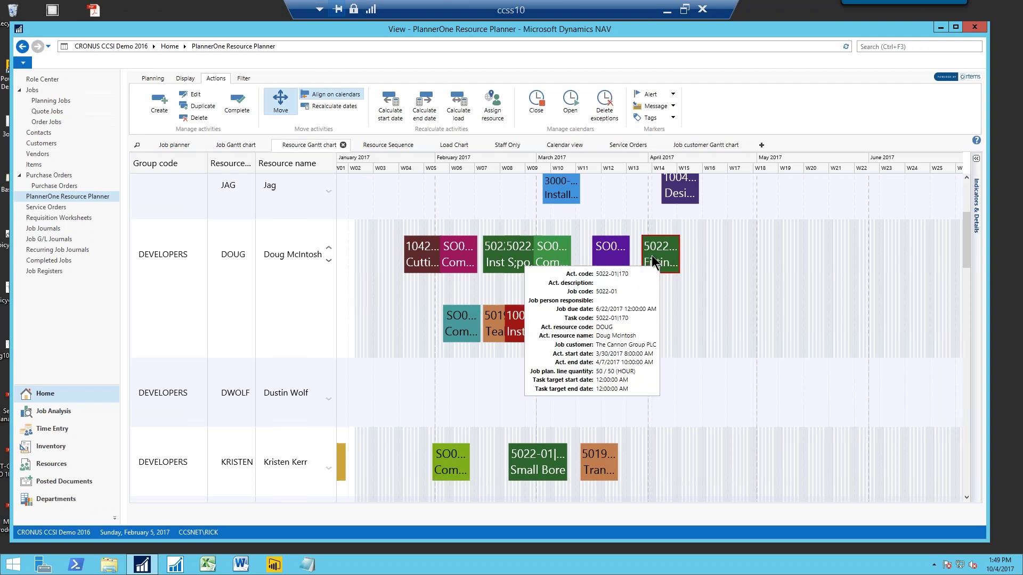
double_click(653, 258)
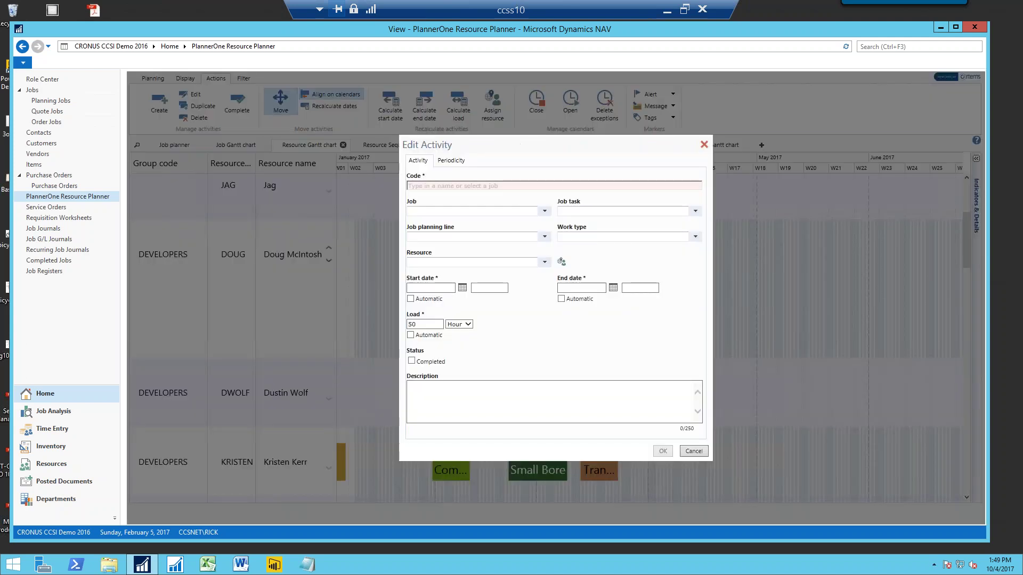
click(544, 262)
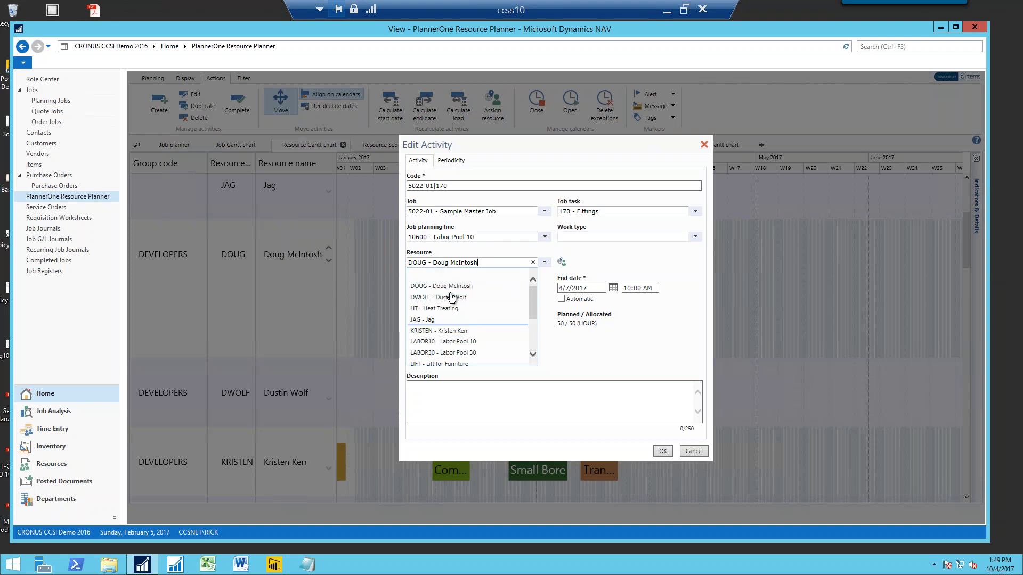
click(599, 267)
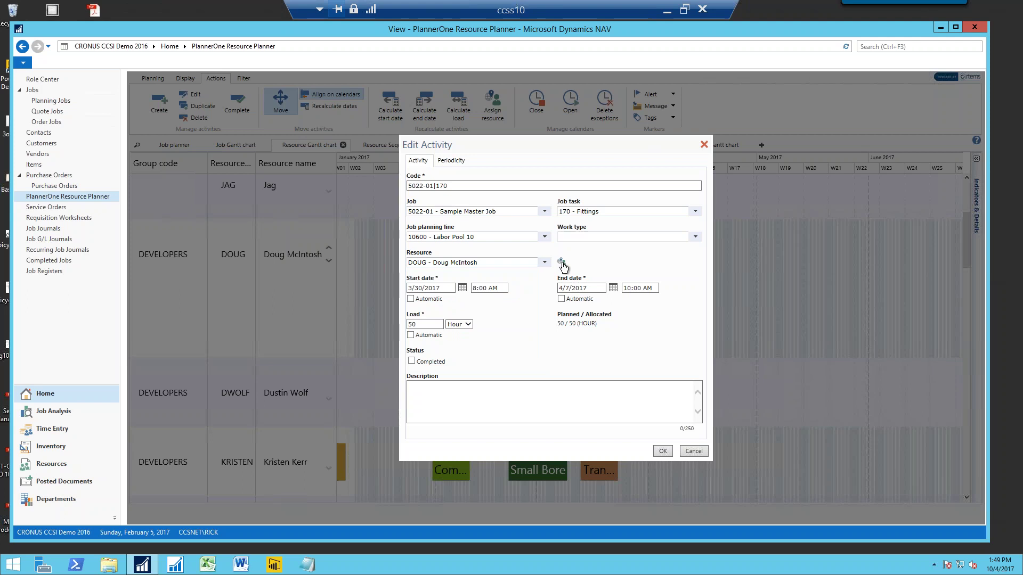
click(562, 262)
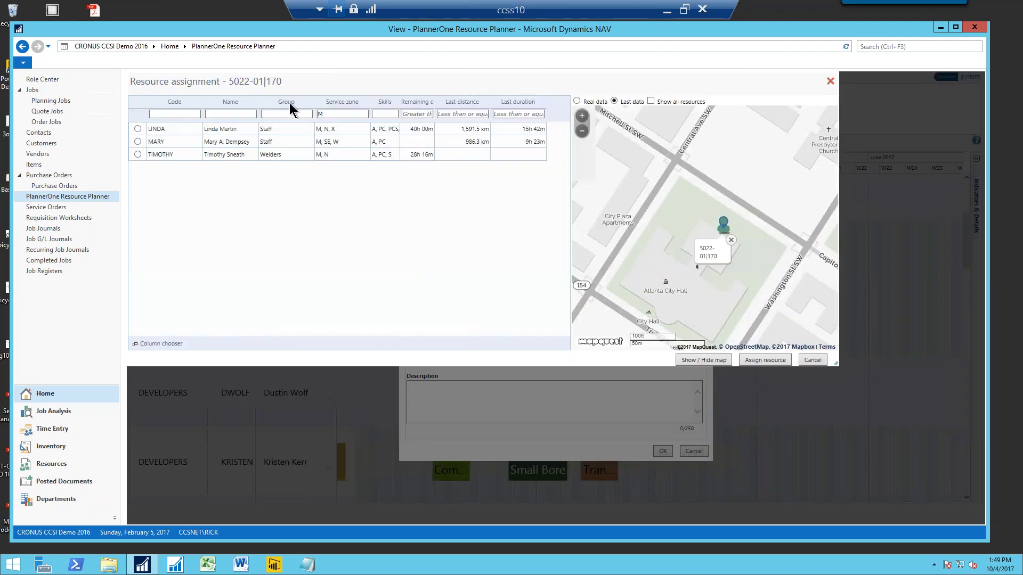
double_click(319, 114)
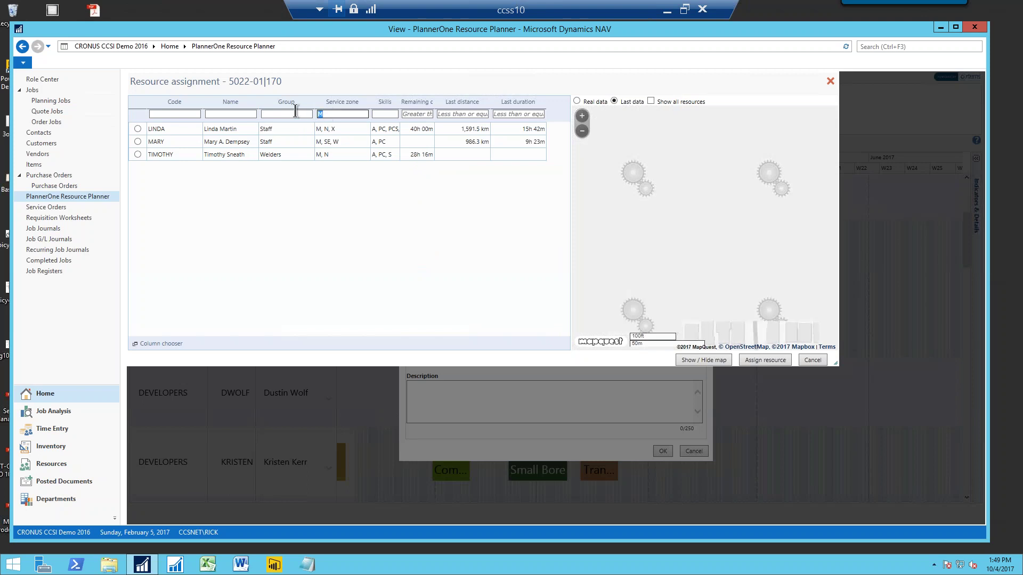
key(BackSpace)
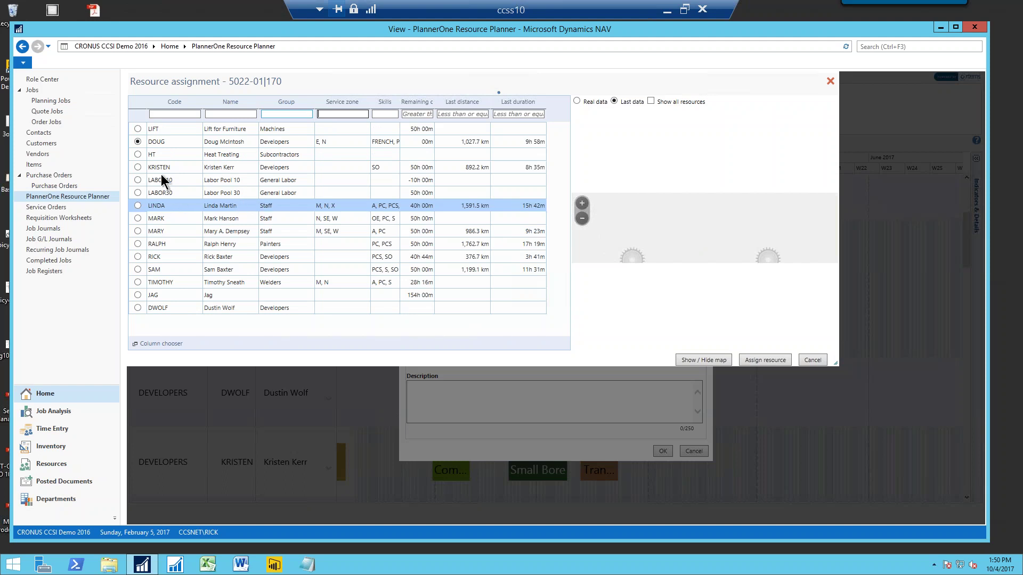
Step: Assign activity 5022-01|170 to the Staff resource covering service zones M, N and X, save it and locate it in that row
click(160, 172)
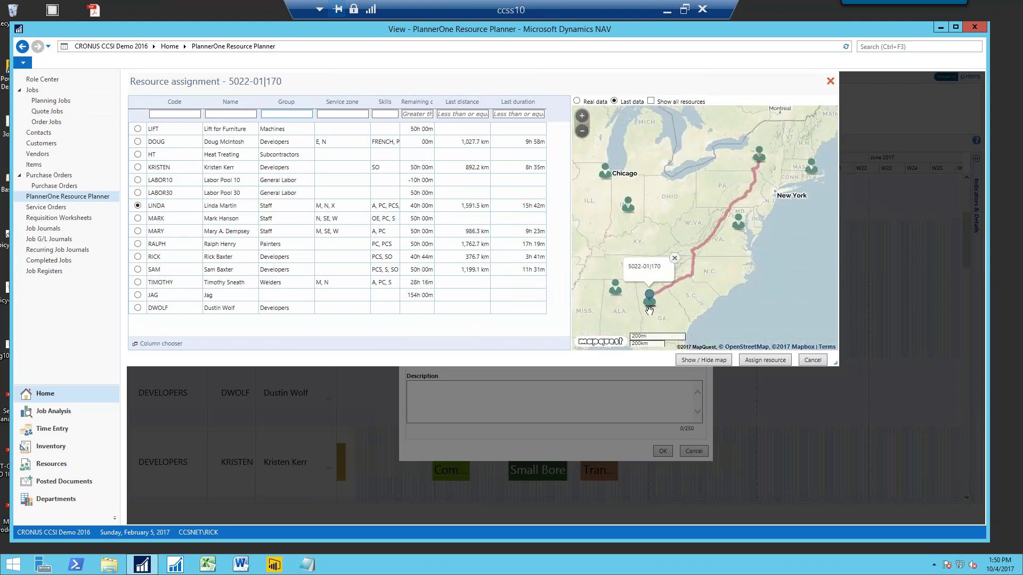
click(651, 305)
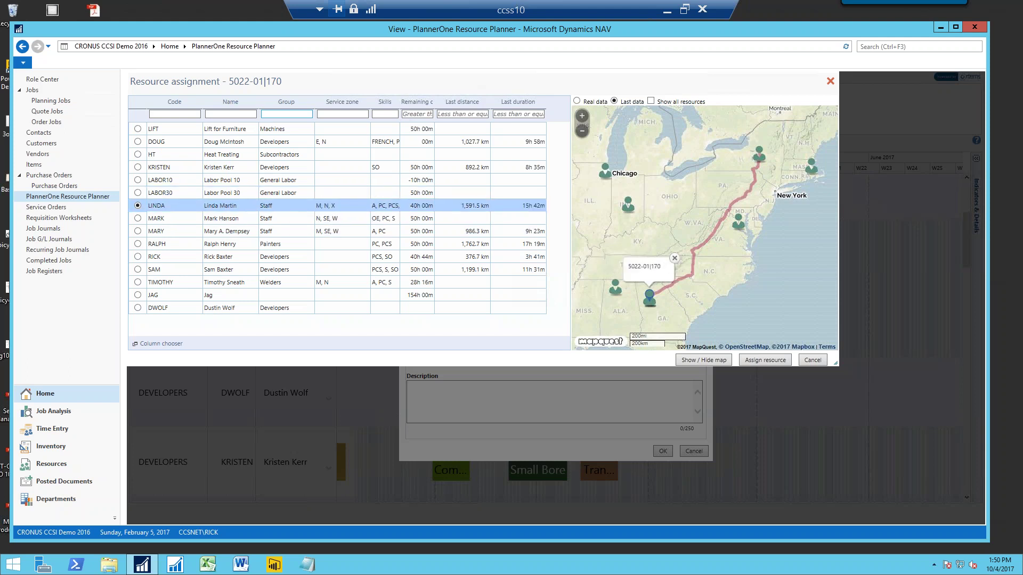
click(766, 360)
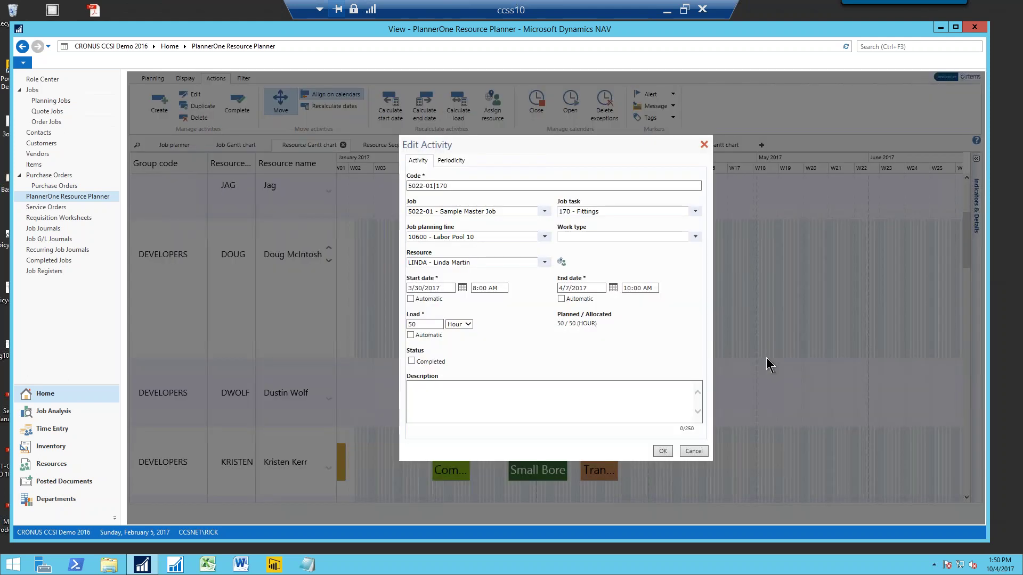
click(663, 451)
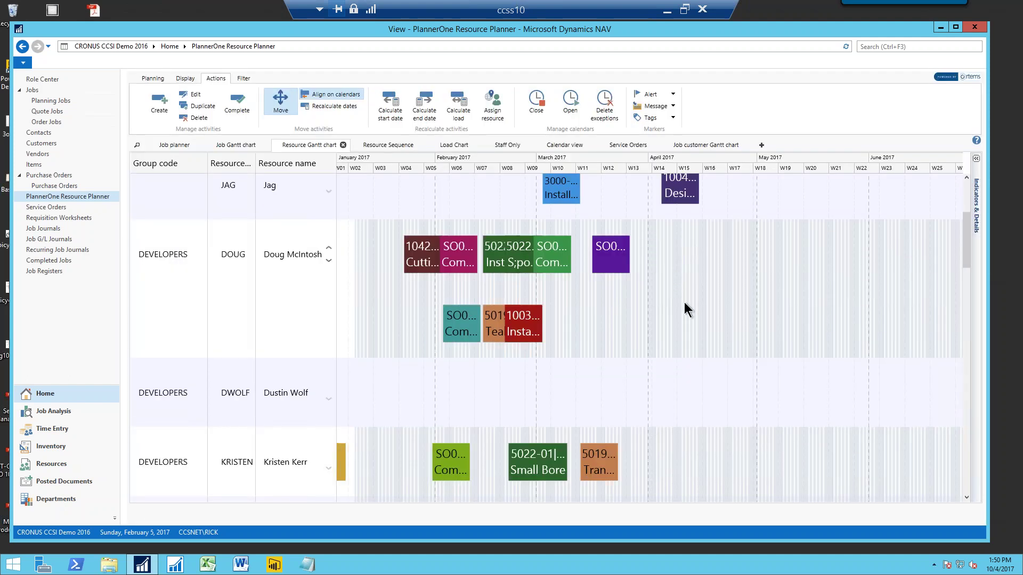
scroll(685, 330, down, 2)
scroll(685, 339, down, 3)
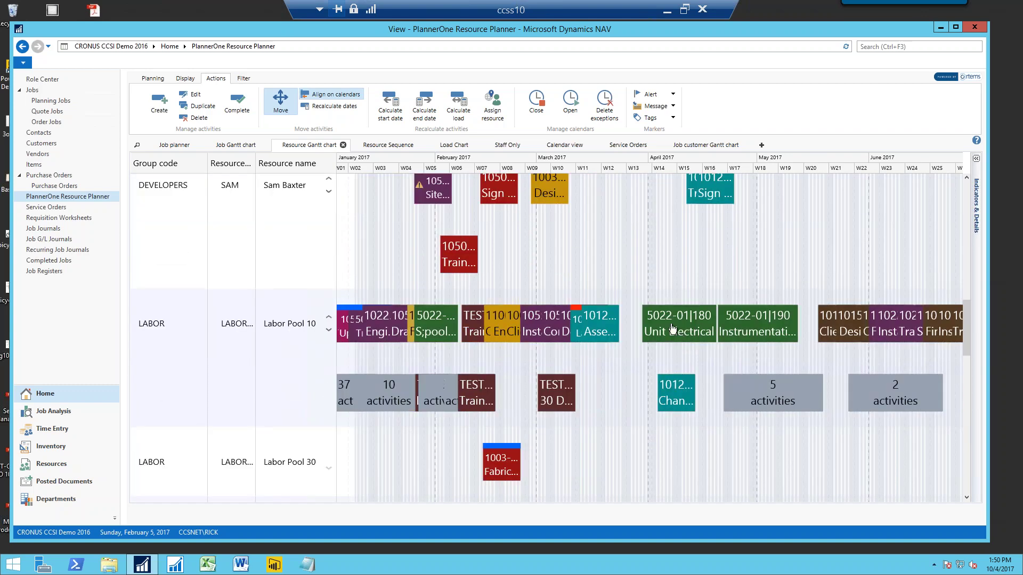
scroll(691, 354, down, 1)
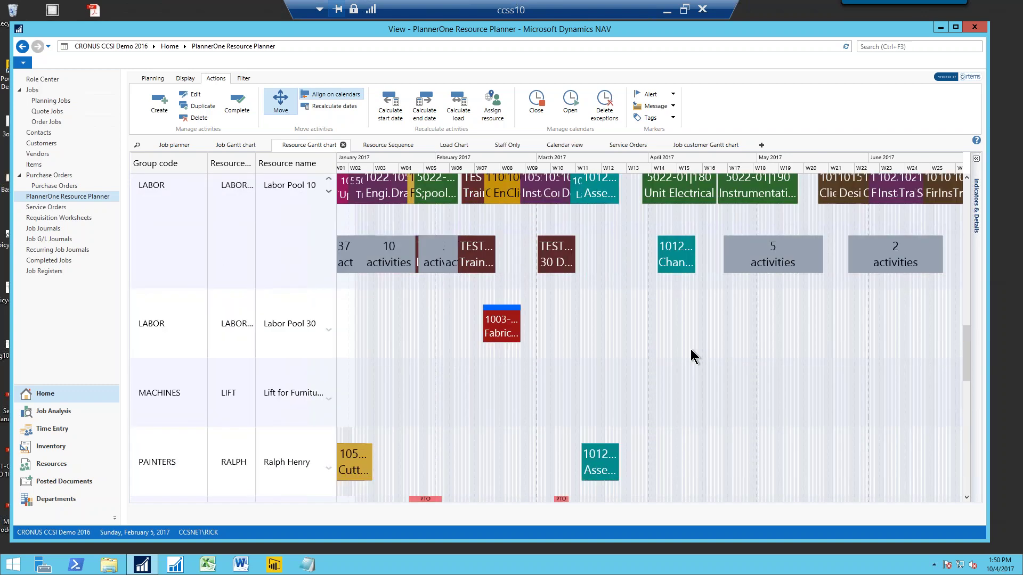
scroll(690, 355, down, 1)
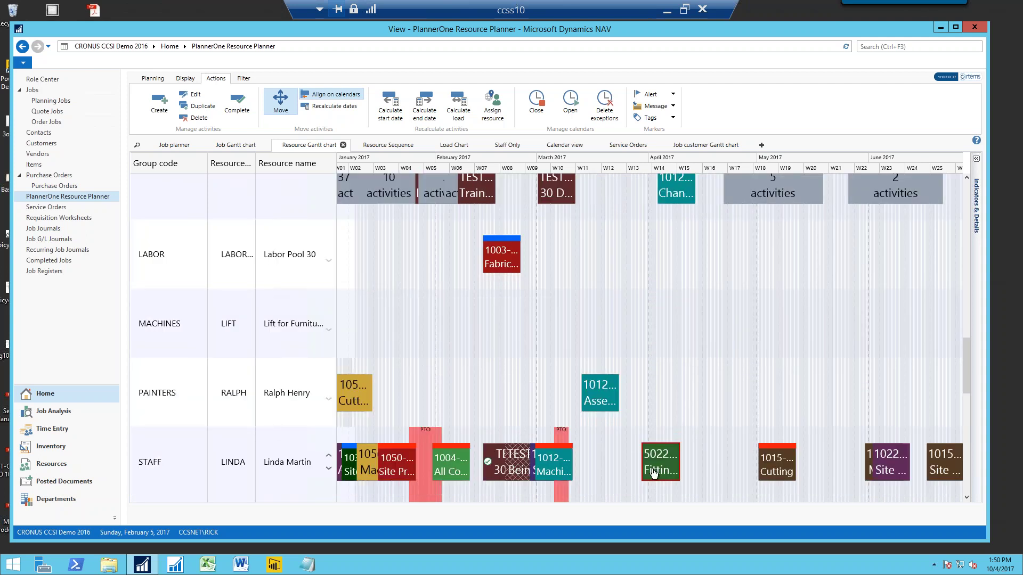
Step: Compare all candidate resources for activity 5022-01|170 without the Service zone filter, and view the M, N, X Staff resource's route on the map
mouse_move(657, 471)
click(490, 105)
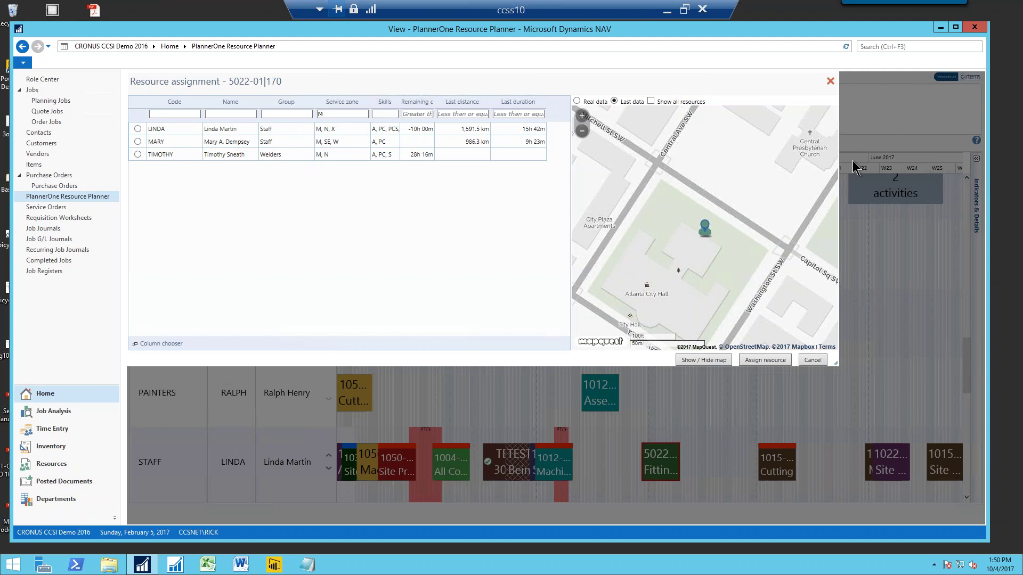
click(335, 115)
click(386, 113)
click(382, 130)
click(336, 114)
key(BackSpace)
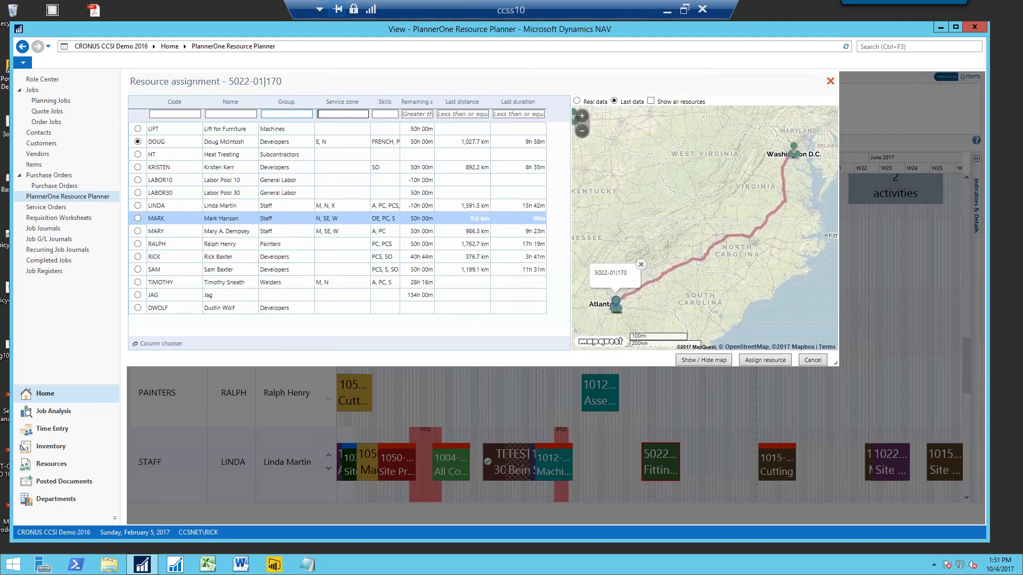
click(137, 206)
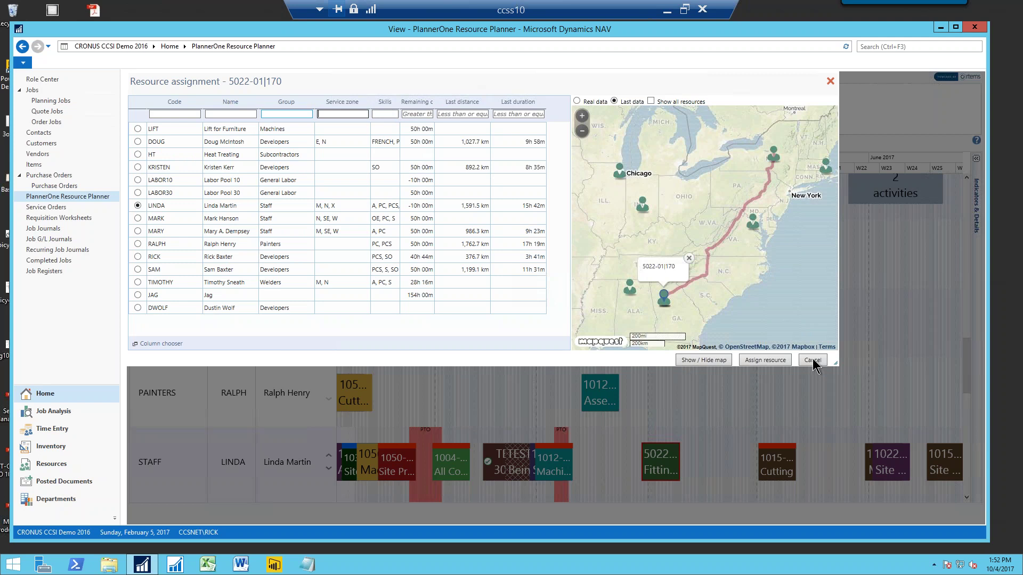
mouse_move(752, 222)
click(812, 360)
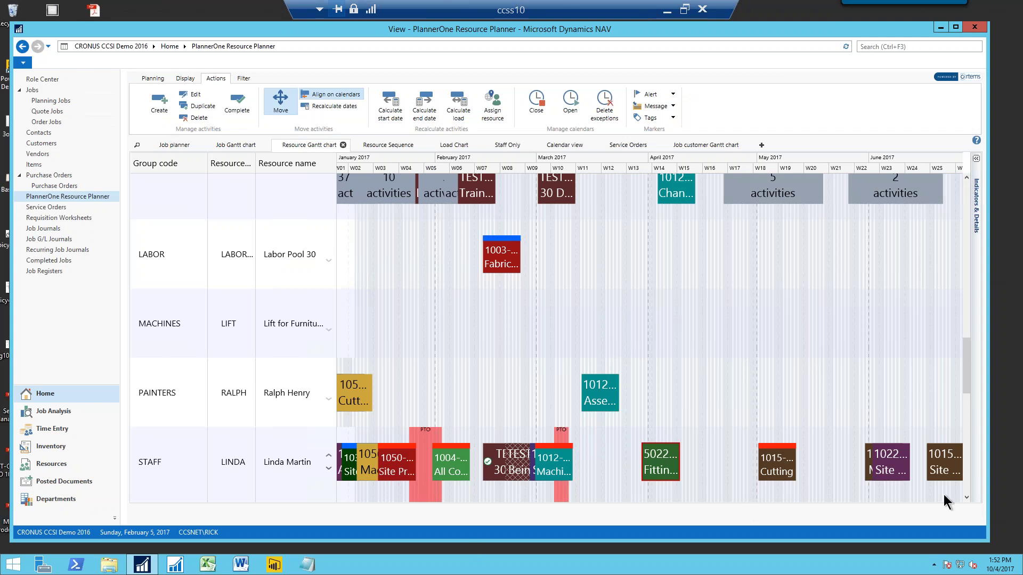
Step: Switch to the Study Guide PDF, review the Gantt chart topics on page 12, and return to the planning board
key(alt+Tab)
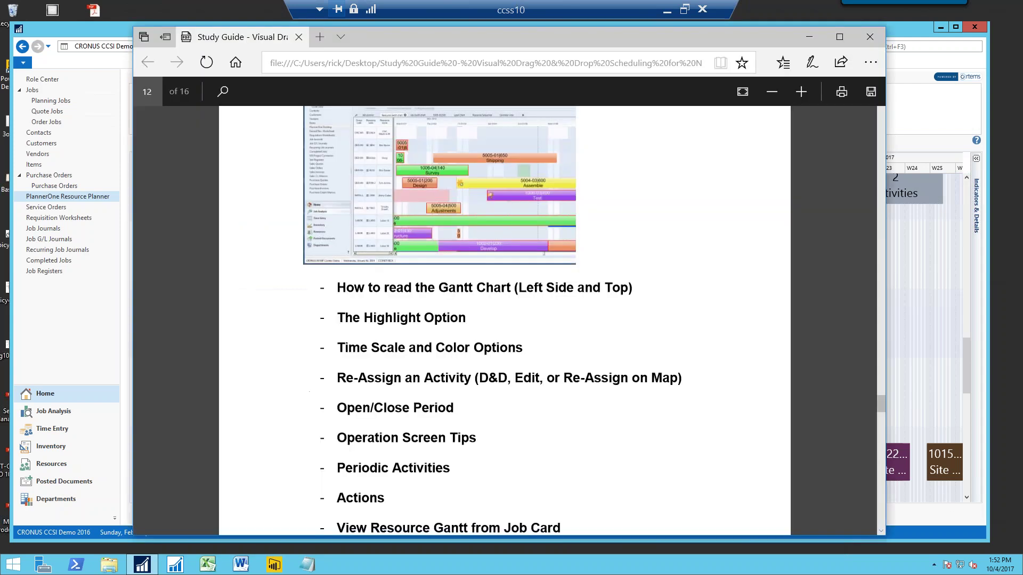
scroll(504, 369, down, 3)
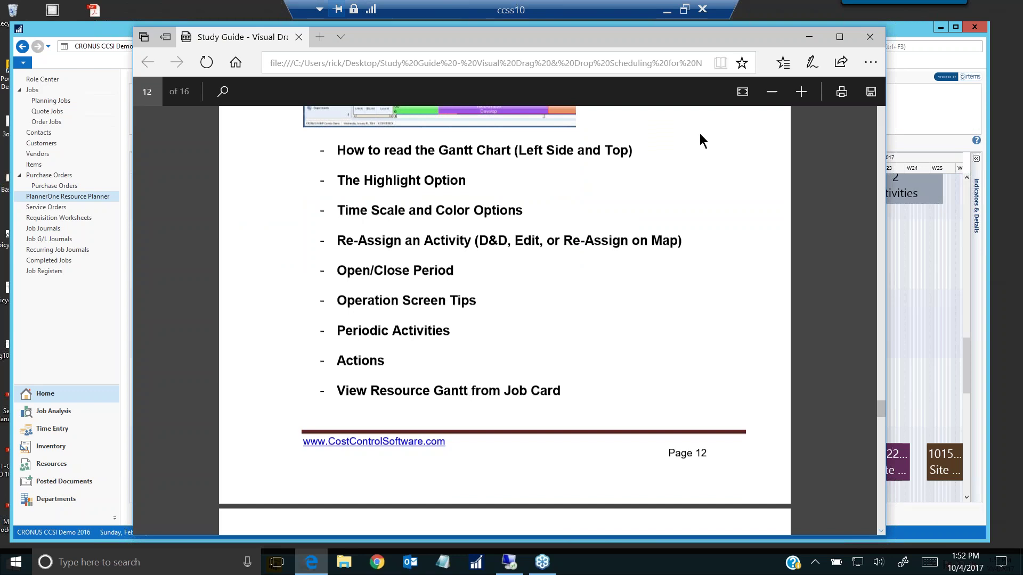
click(808, 36)
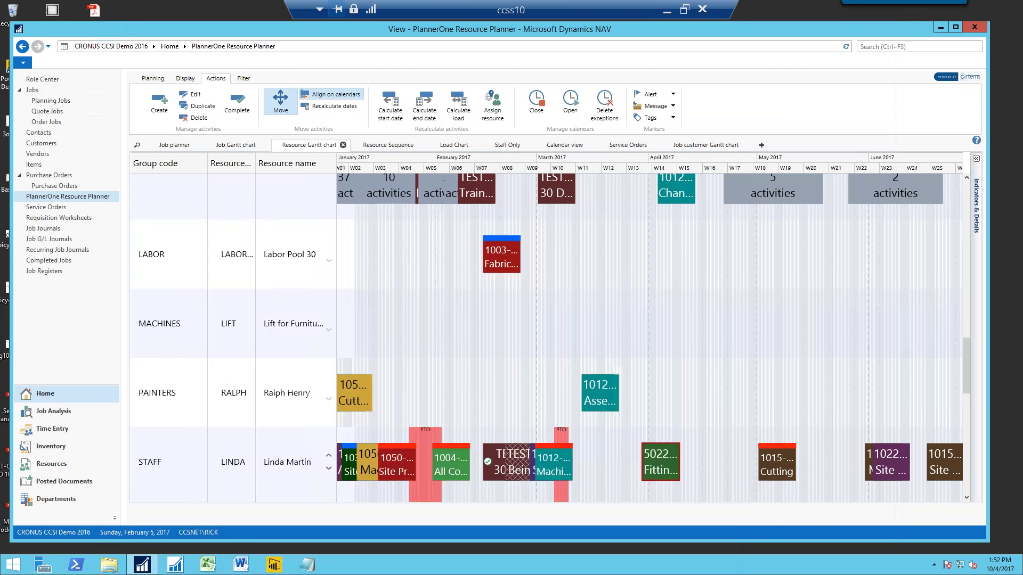
Step: Open the job card of order job 1003-07 and expand its PlannerOne Resource Planner section
click(46, 122)
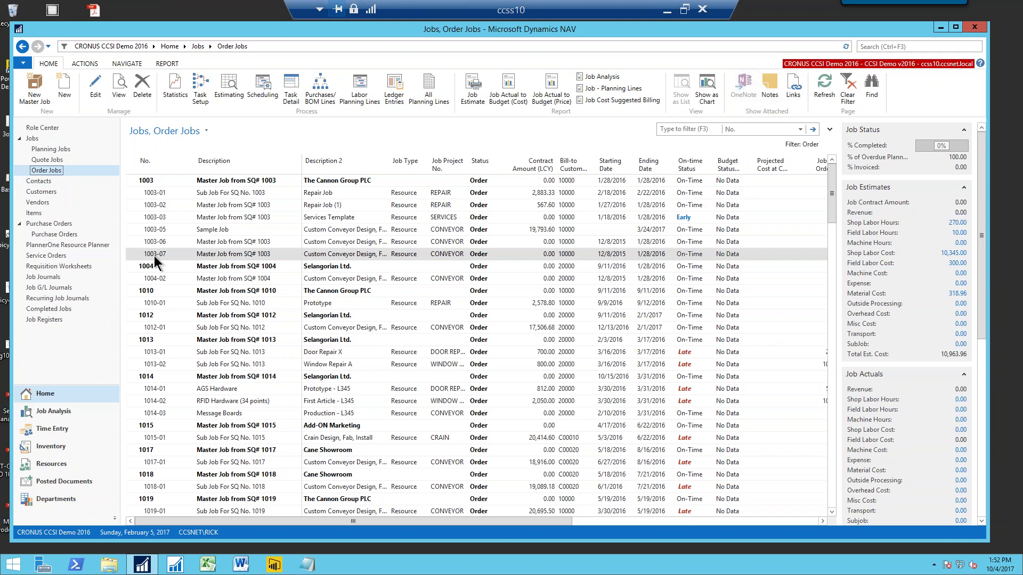
click(99, 95)
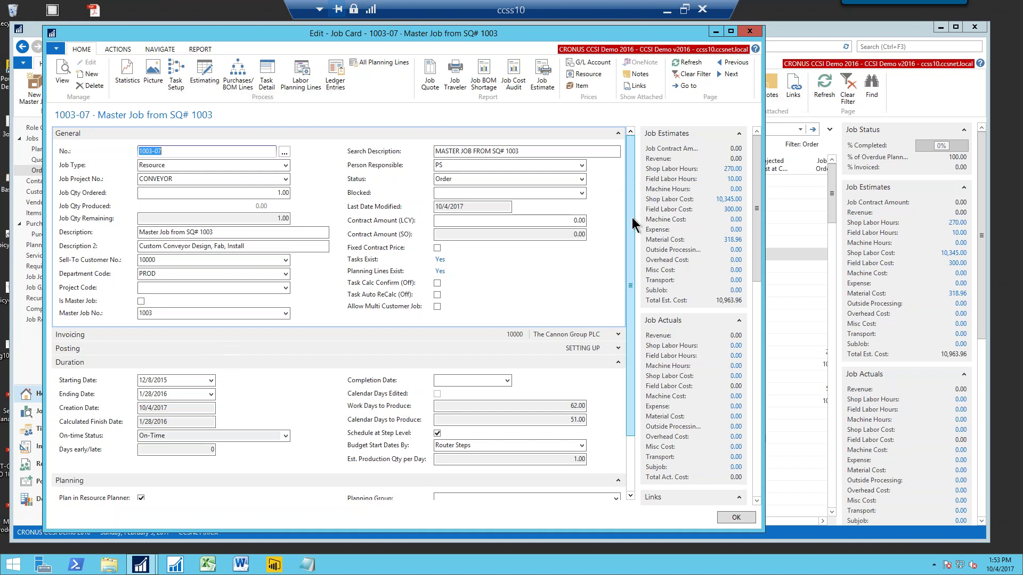
scroll(632, 219, down, 3)
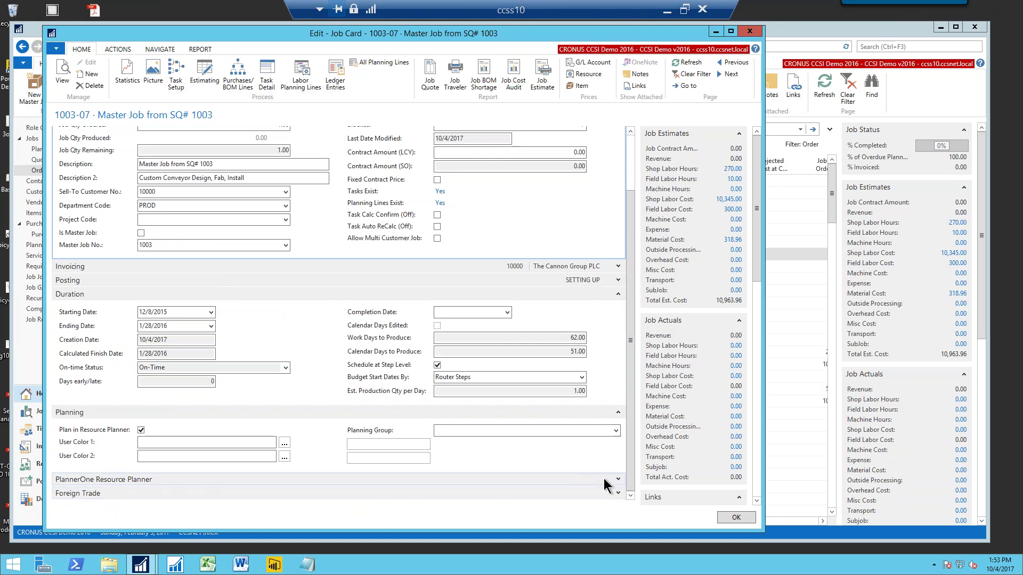
click(618, 481)
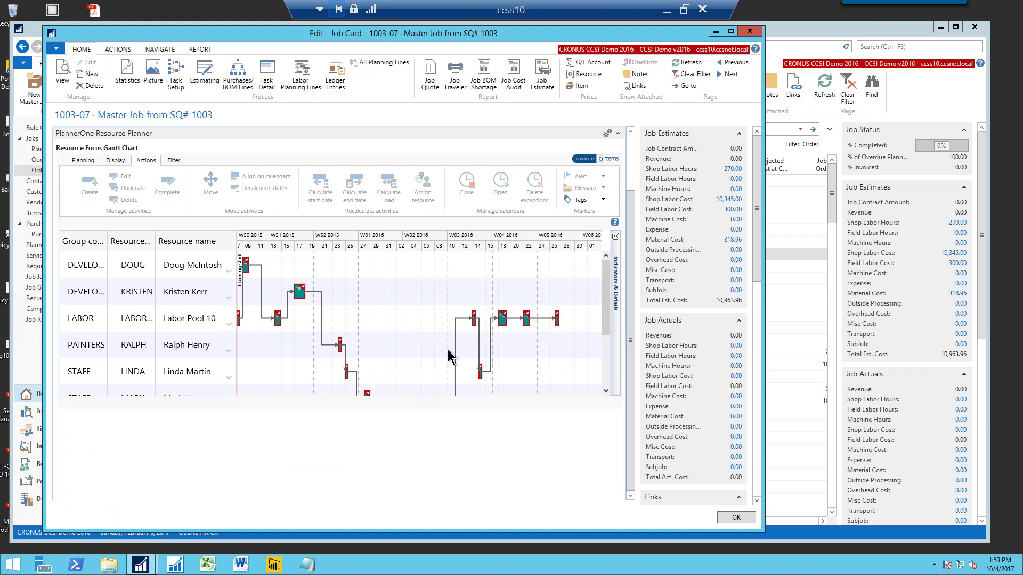
Step: Look through the Resource Focus Gantt Chart and the general job fields on the 1003-07 job card
mouse_move(607, 294)
mouse_down()
mouse_move(605, 343)
mouse_move(608, 315)
mouse_up()
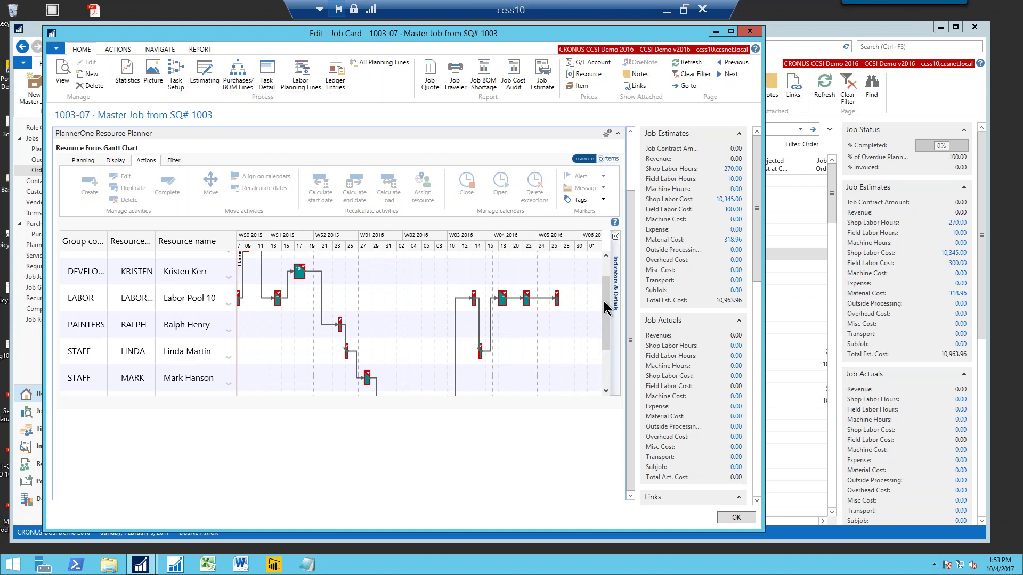
drag(605, 305, 633, 143)
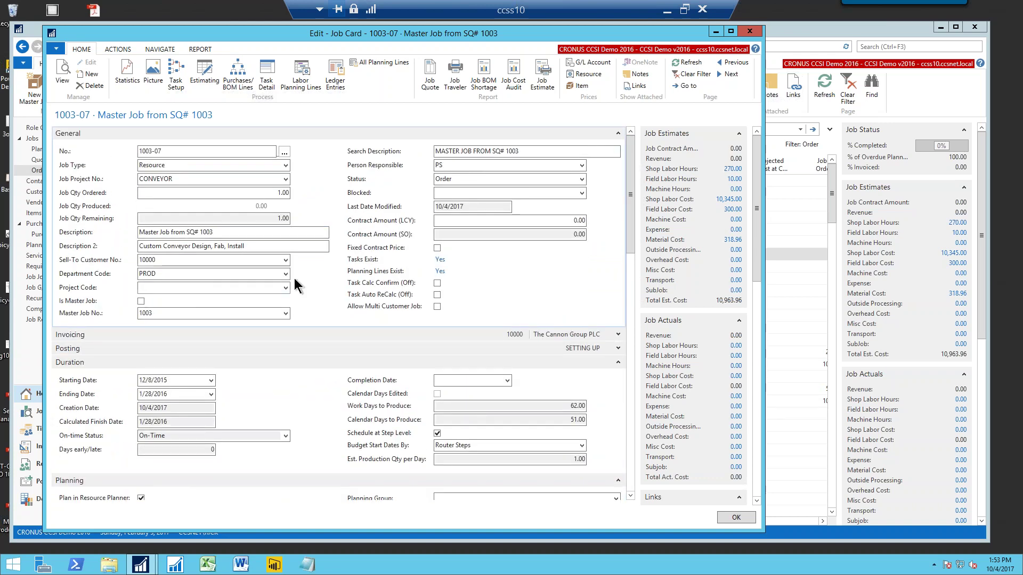
drag(634, 173, 634, 312)
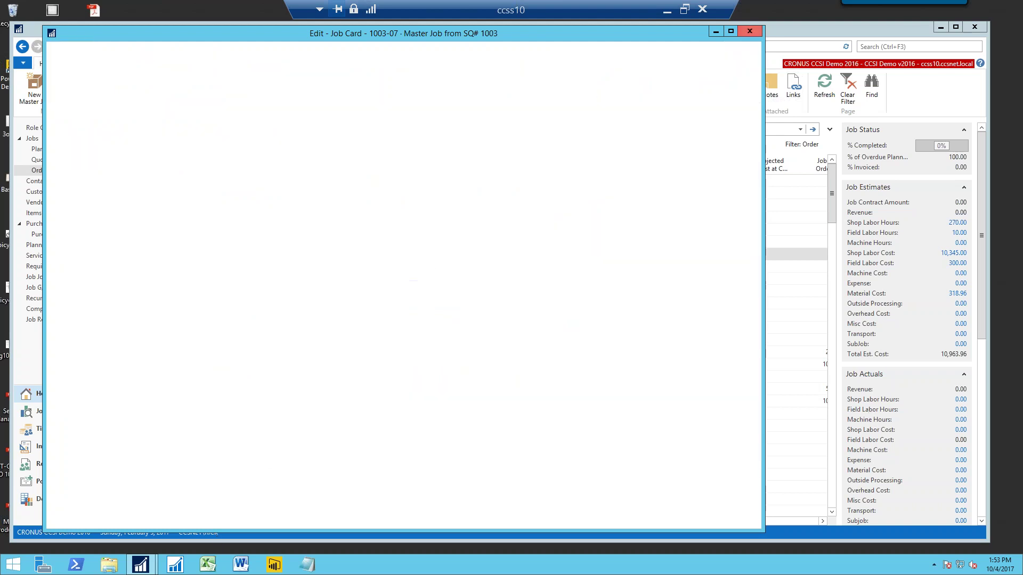
Step: Switch to the Study Guide PDF and review the Additional Views section, from Jobs and Service Orders through Task Assignment
key(alt+Tab)
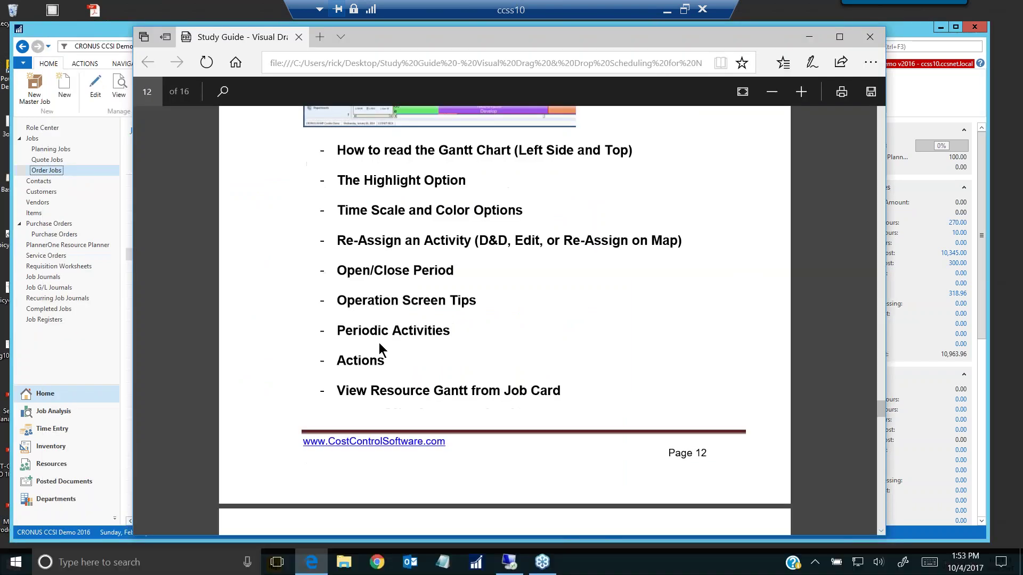
scroll(414, 357, down, 8)
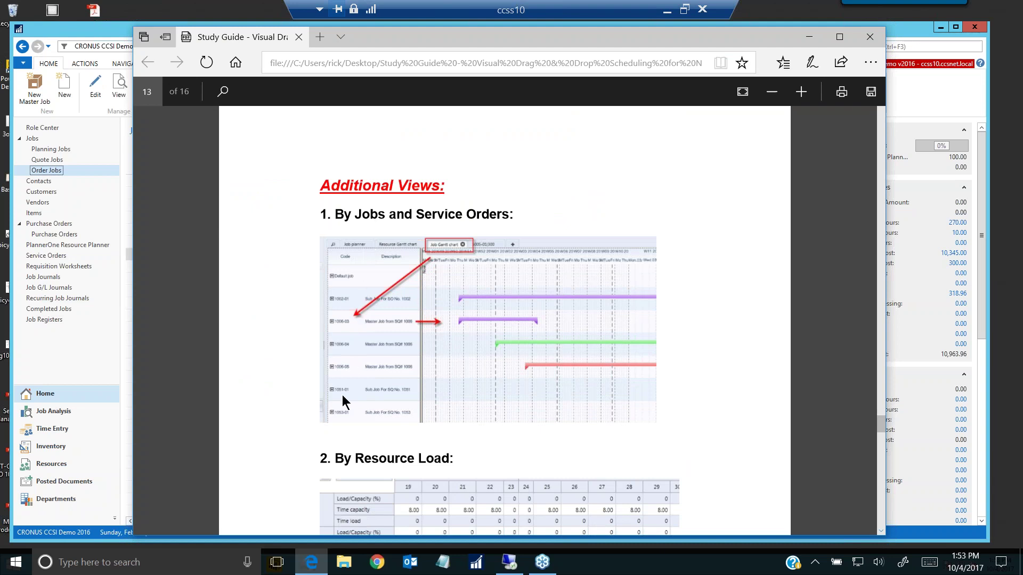
scroll(344, 391, down, 5)
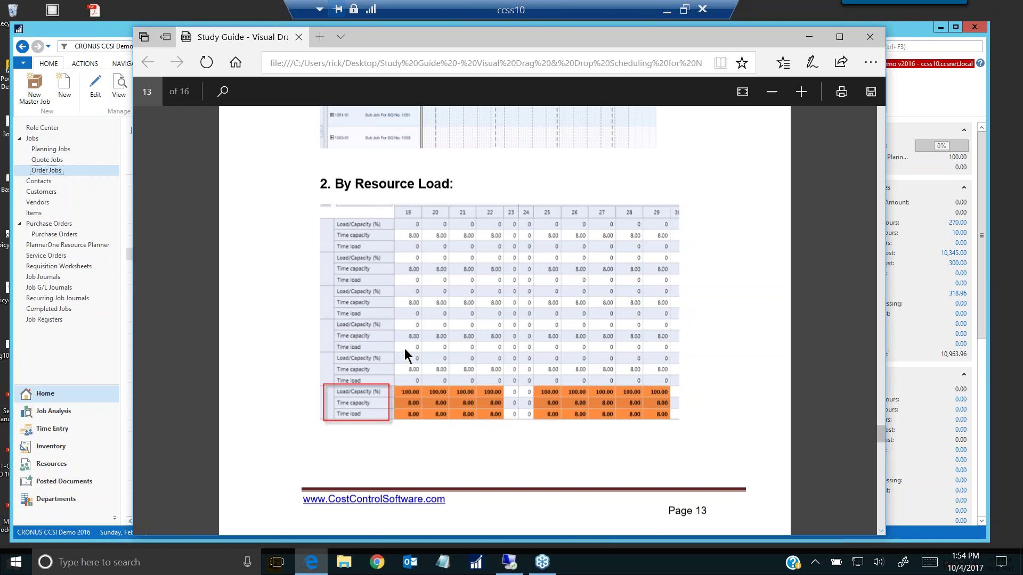
scroll(405, 353, down, 6)
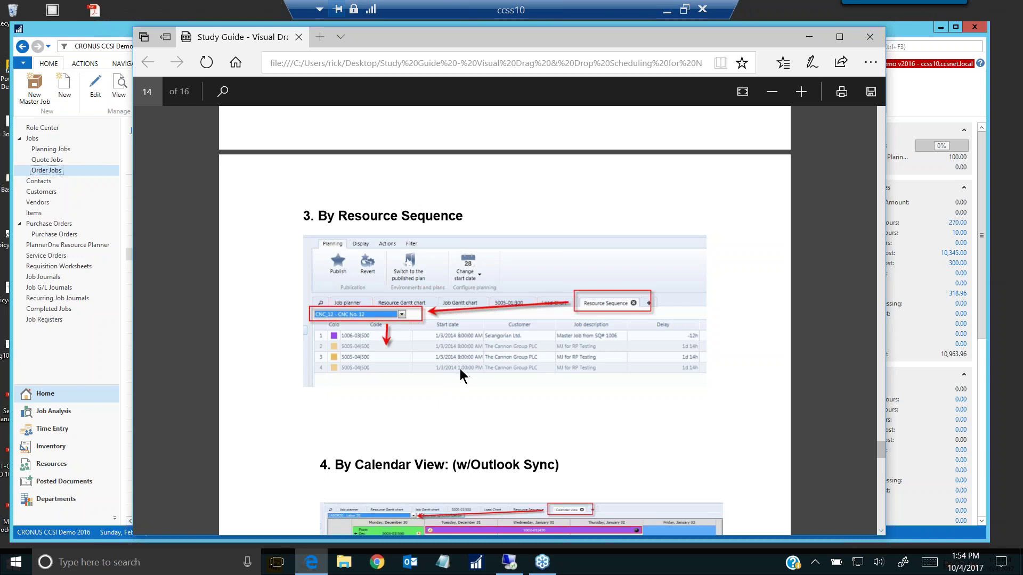
scroll(461, 373, down, 5)
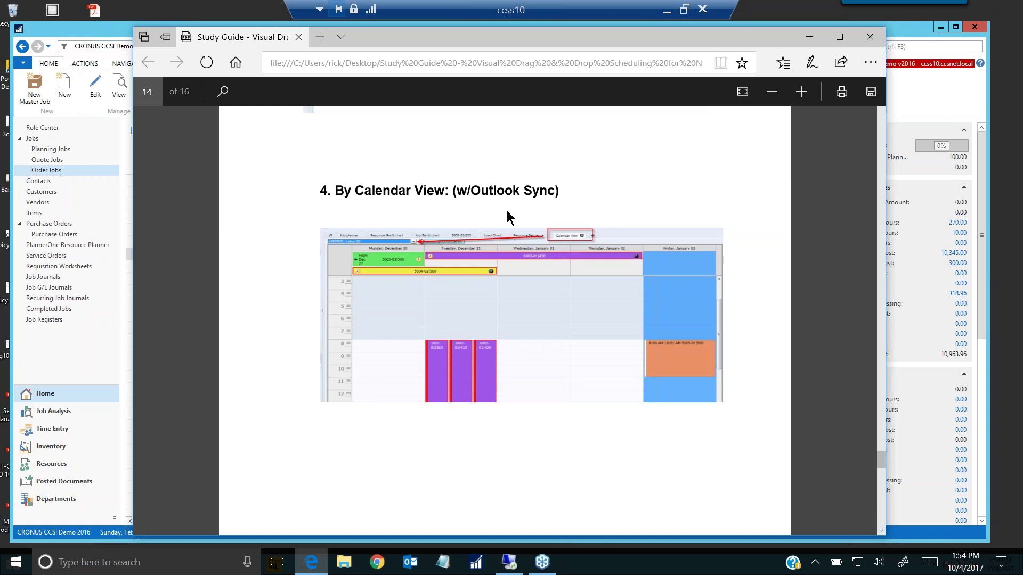
scroll(507, 210, down, 10)
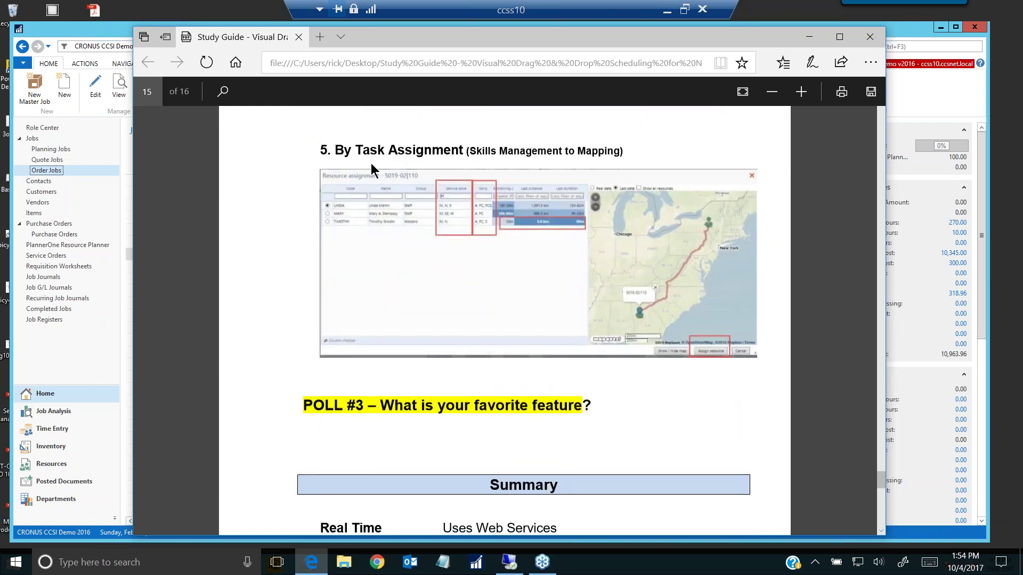